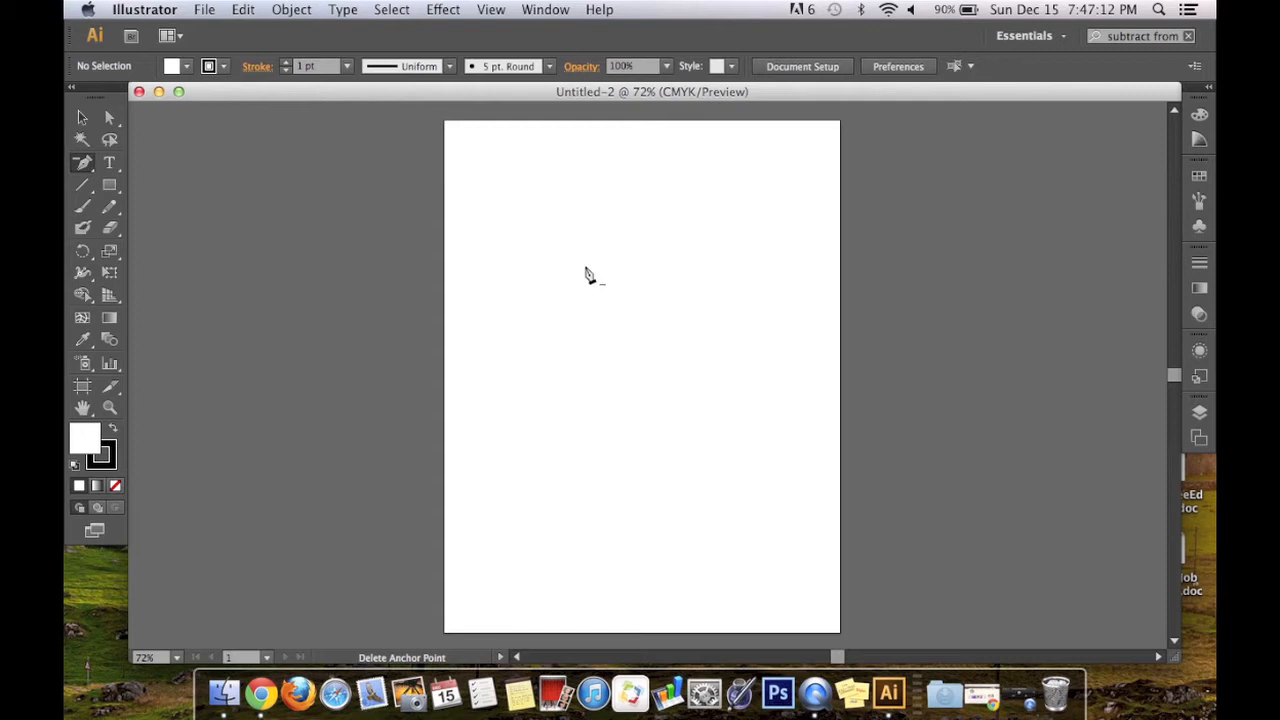
# Draw a large circle in the upper half of the artboard with the Ellipse tool
pyautogui.click(109, 188)
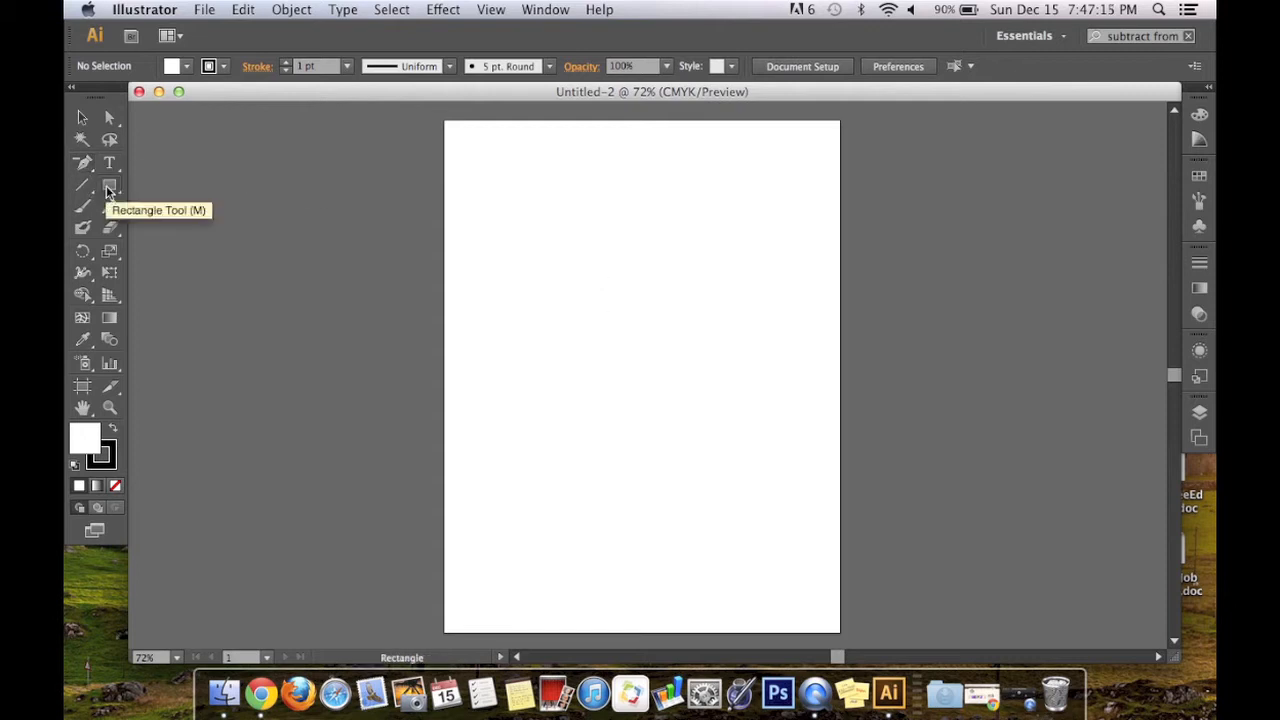
pyautogui.moveTo(111, 190); pyautogui.dragTo(183, 228)
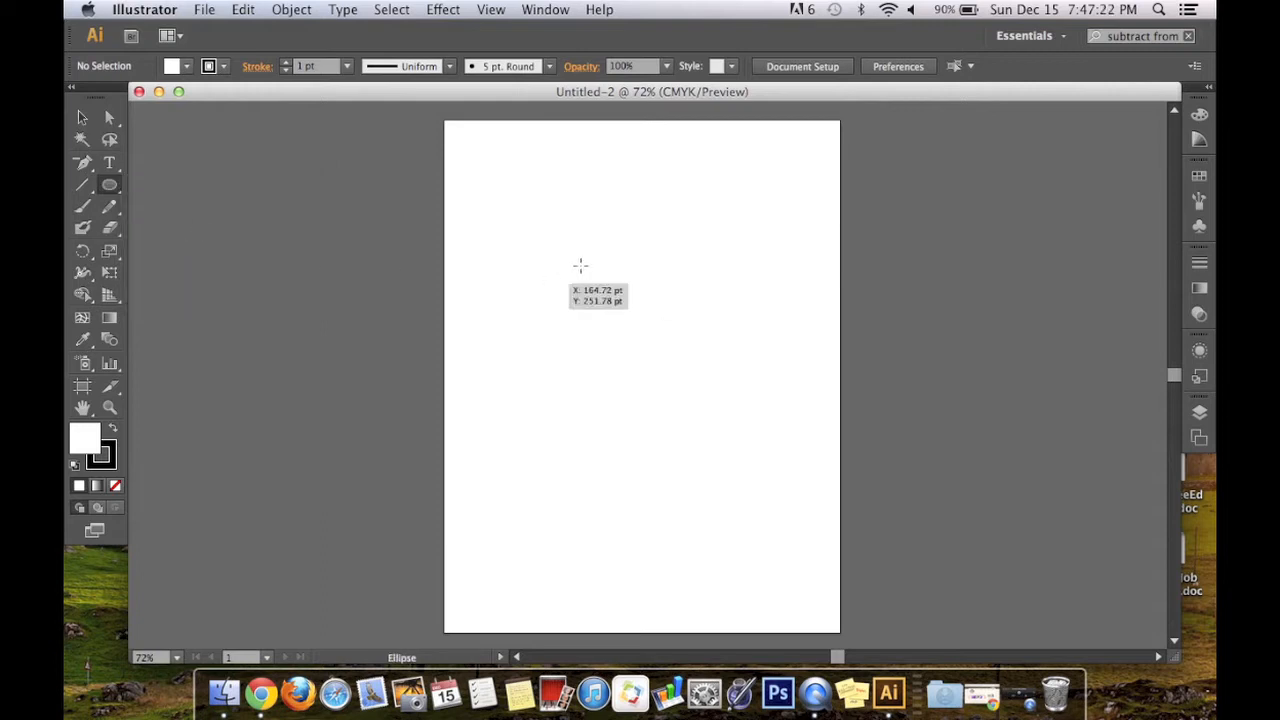
pyautogui.moveTo(567, 229); pyautogui.dragTo(731, 388)
# Move the circle so it is centred horizontally in the upper part of the artboard
pyautogui.click(82, 117)
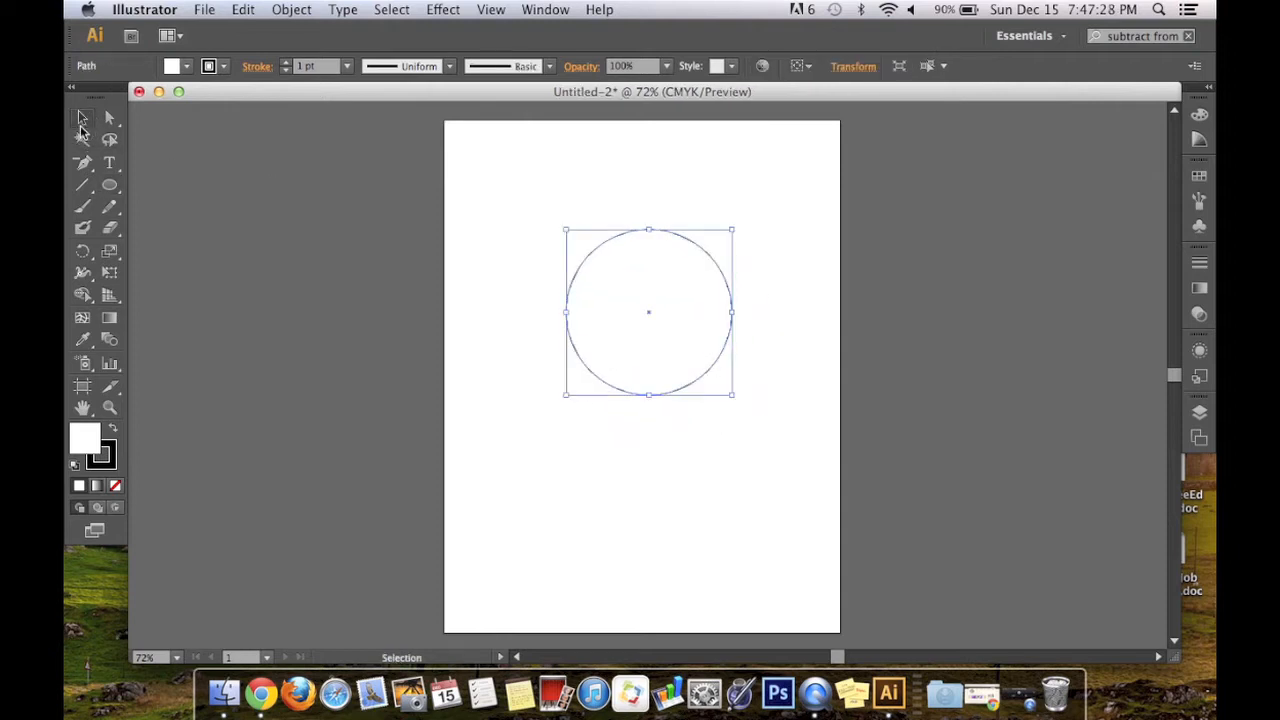
pyautogui.moveTo(646, 291); pyautogui.dragTo(691, 276)
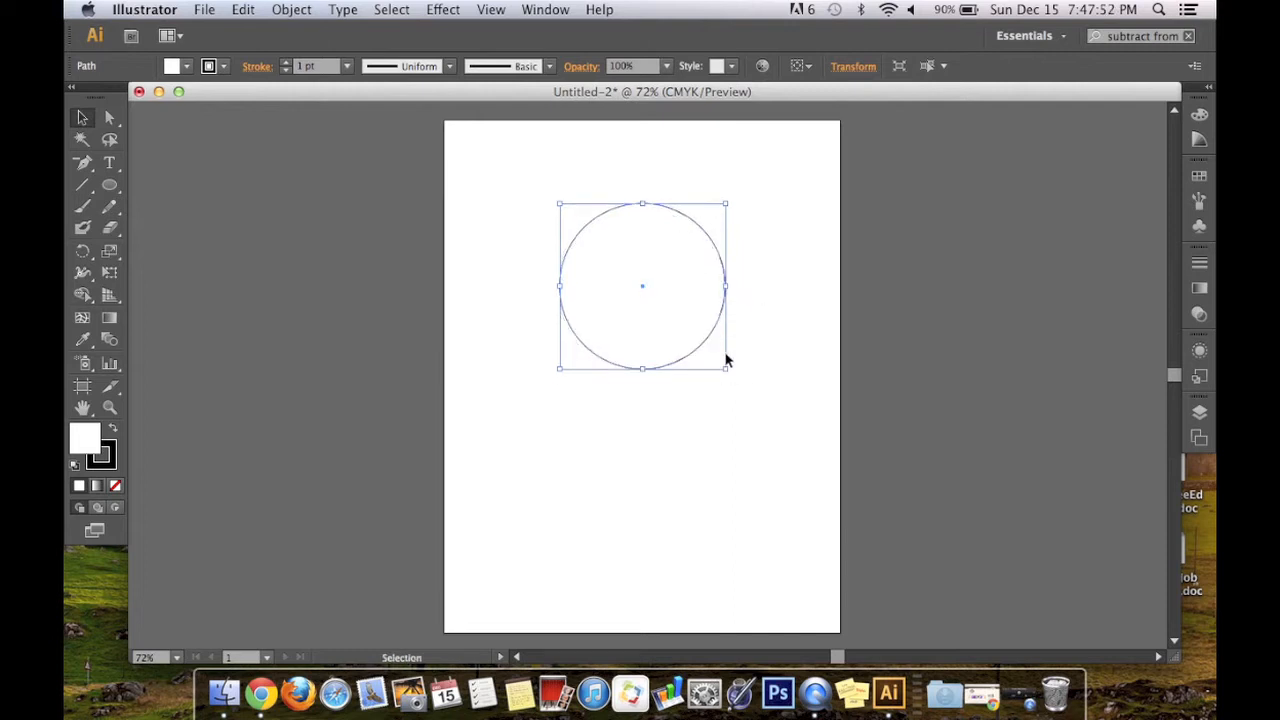
pyautogui.click(727, 393)
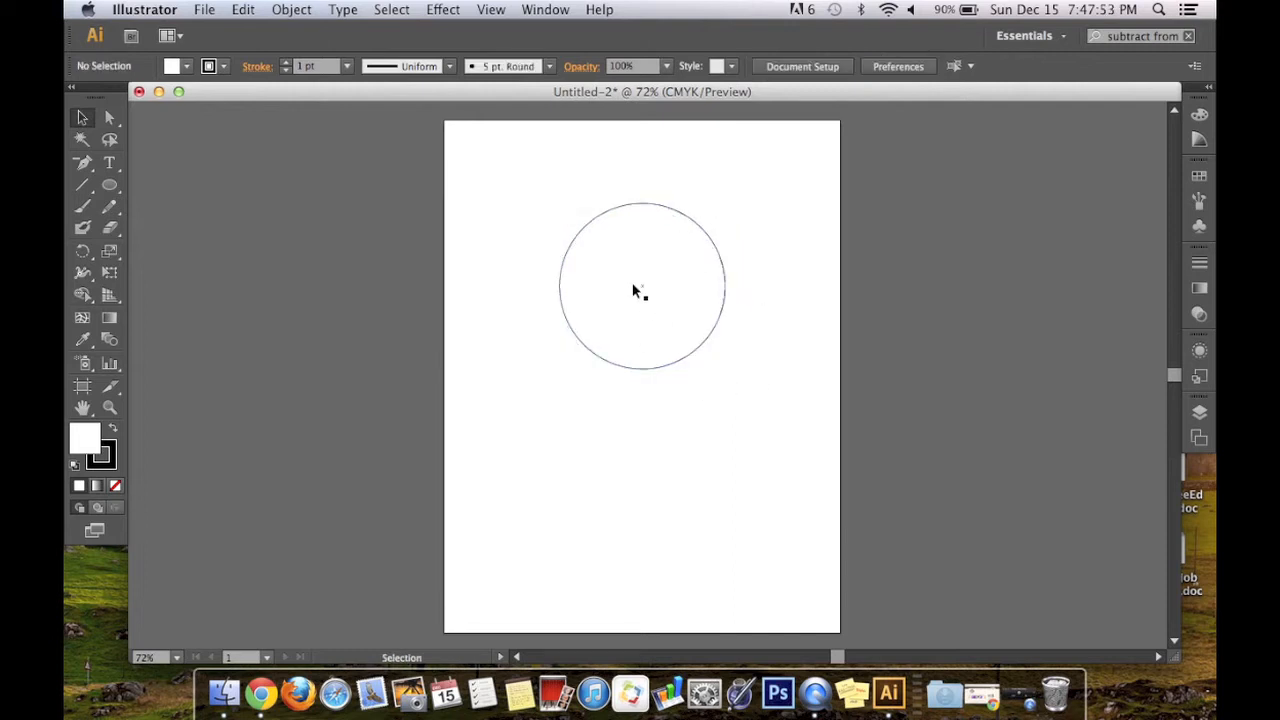
pyautogui.moveTo(633, 285); pyautogui.dragTo(637, 283)
pyautogui.click(726, 397)
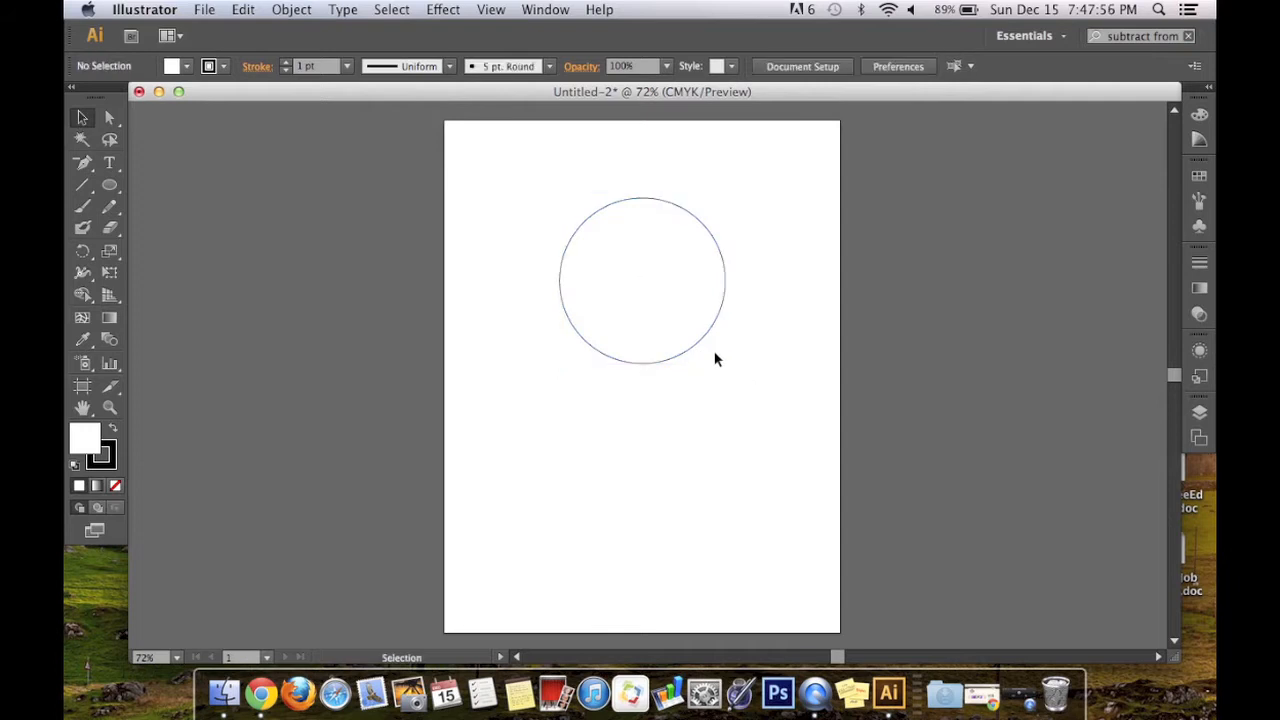
# Remove the stroke from the circle
pyautogui.click(650, 318)
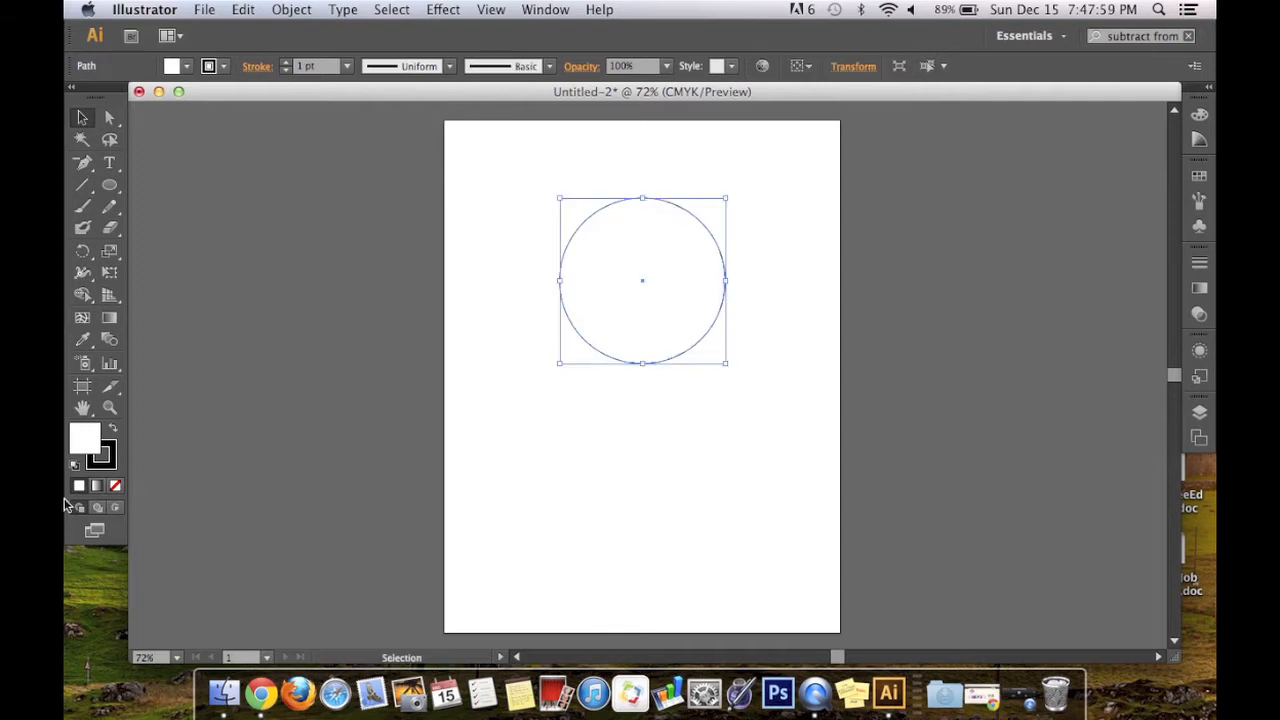
pyautogui.doubleClick(84, 440)
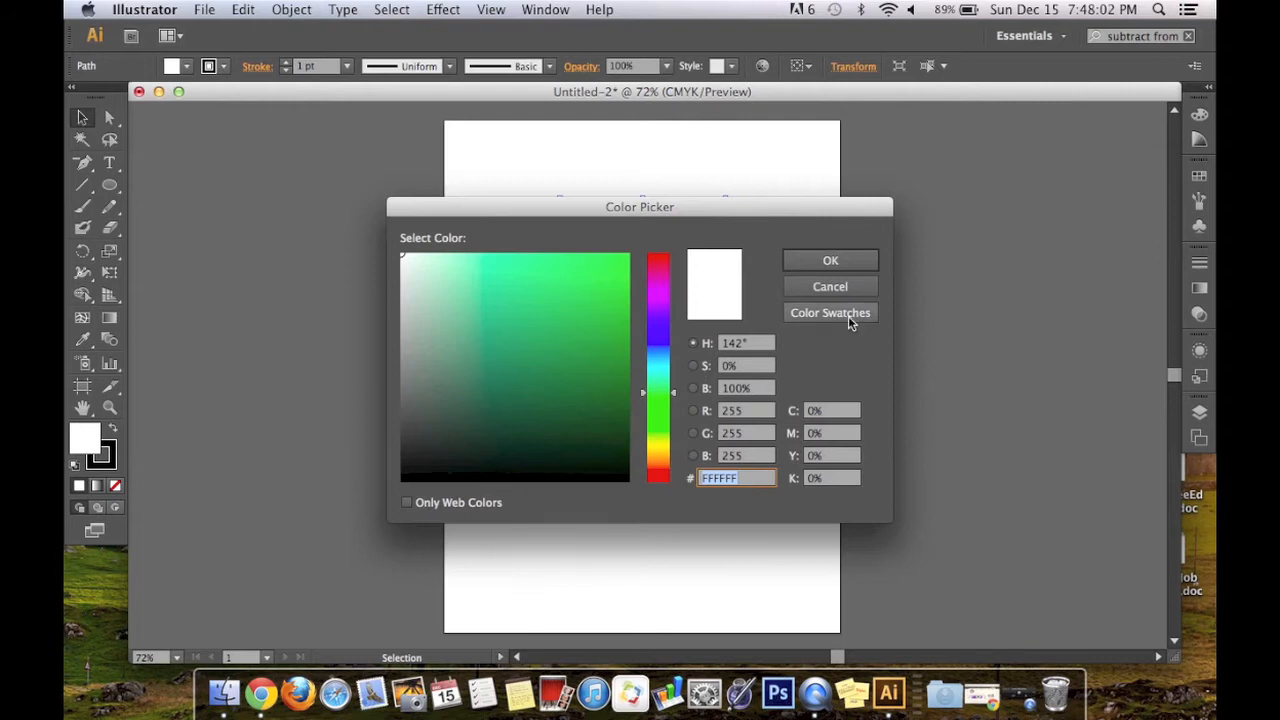
pyautogui.click(825, 288)
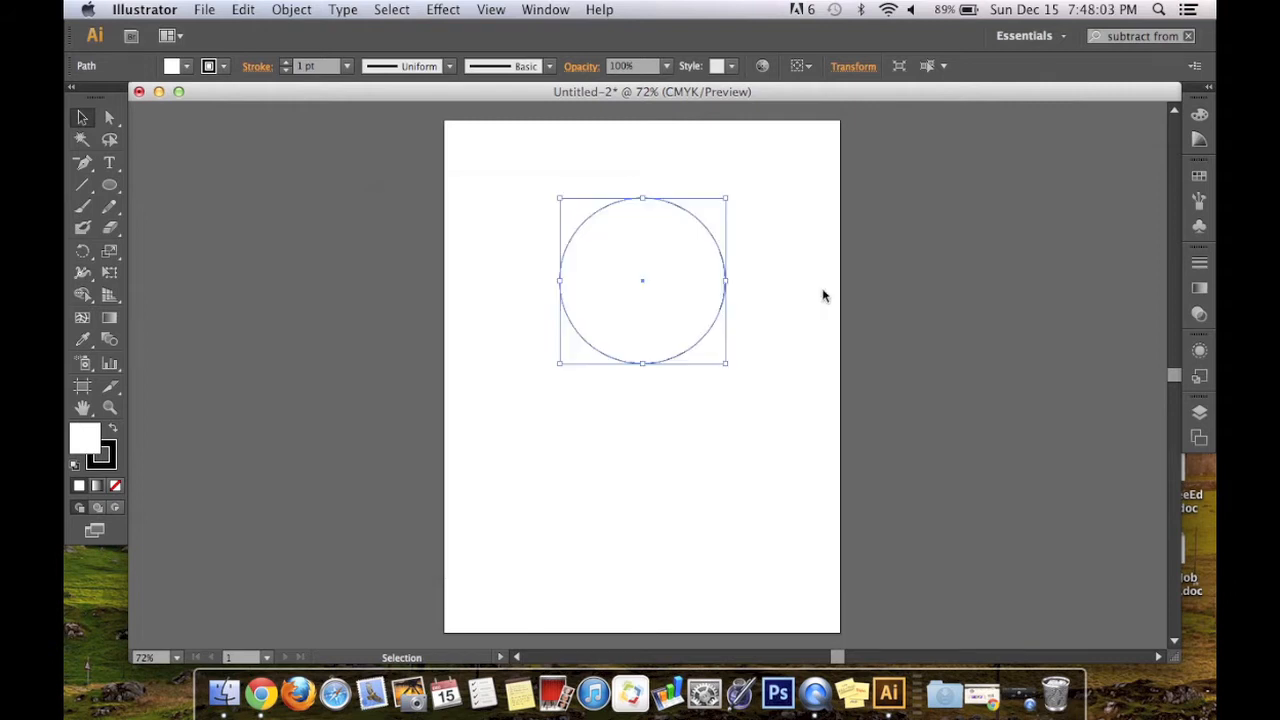
pyautogui.click(286, 71)
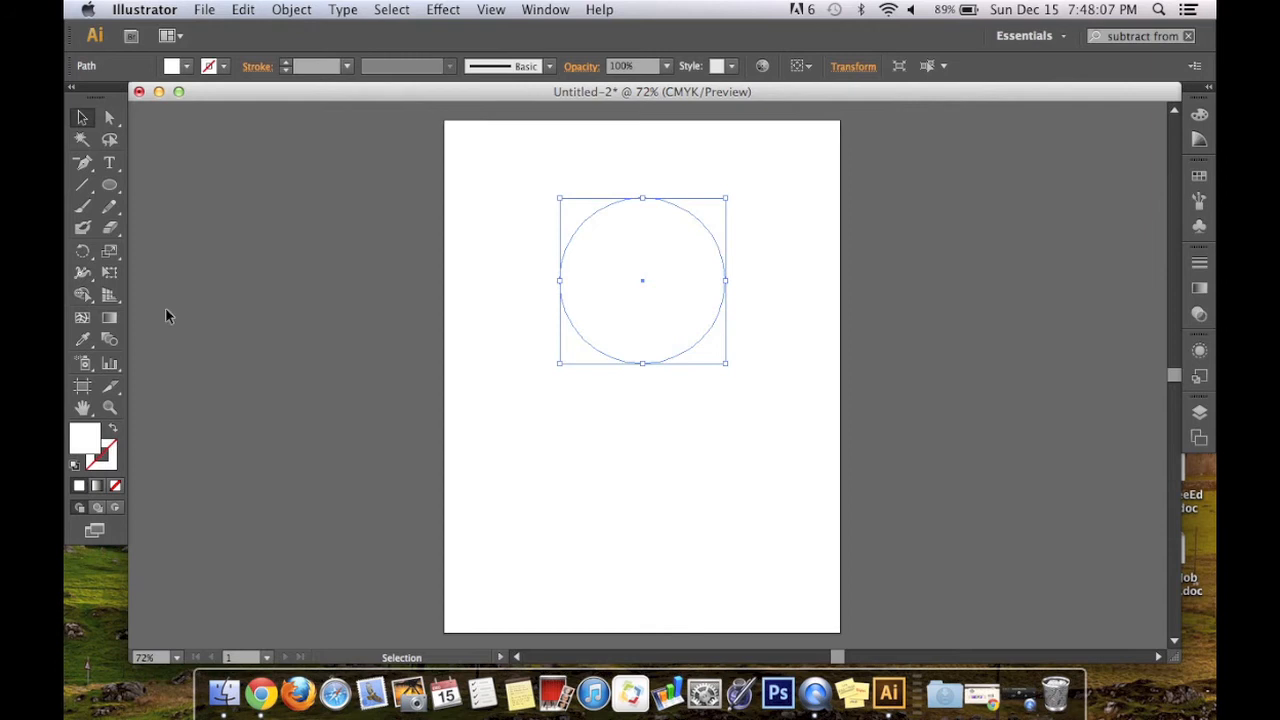
# Fill the circle with a white-to-black gradient and set the gradient type to Radial
pyautogui.doubleClick(87, 450)
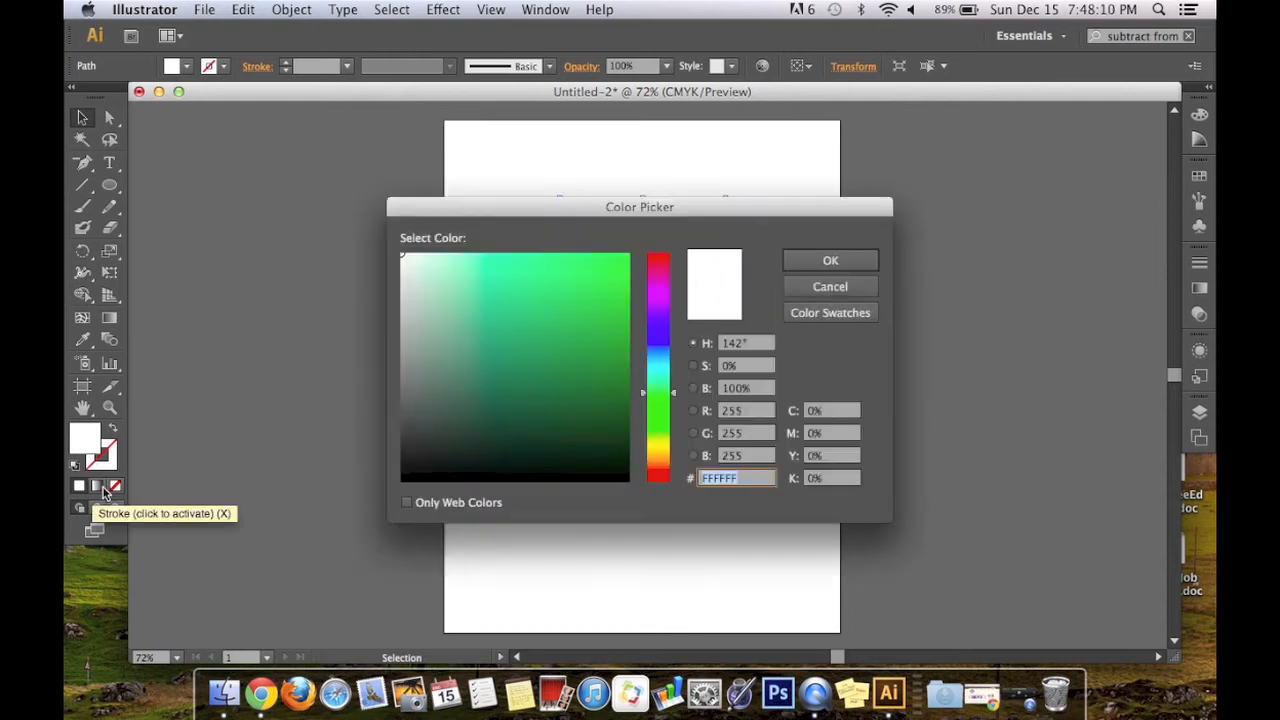
pyautogui.click(866, 287)
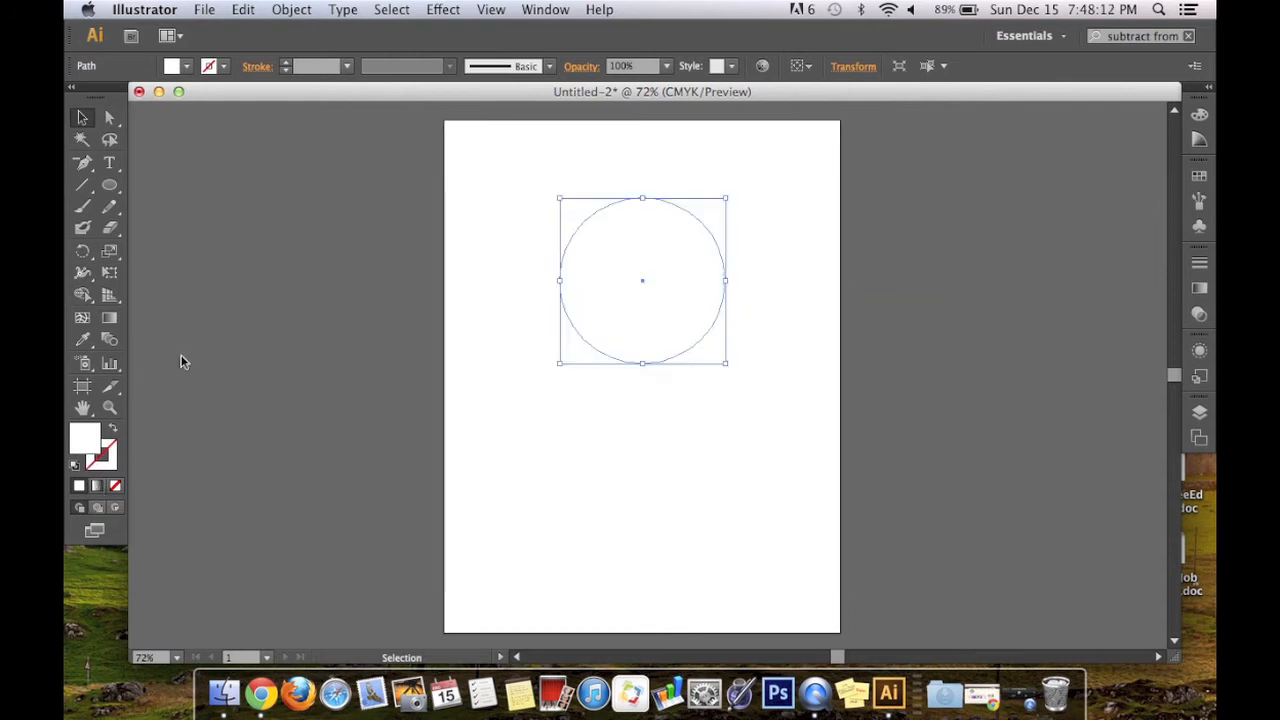
pyautogui.click(97, 485)
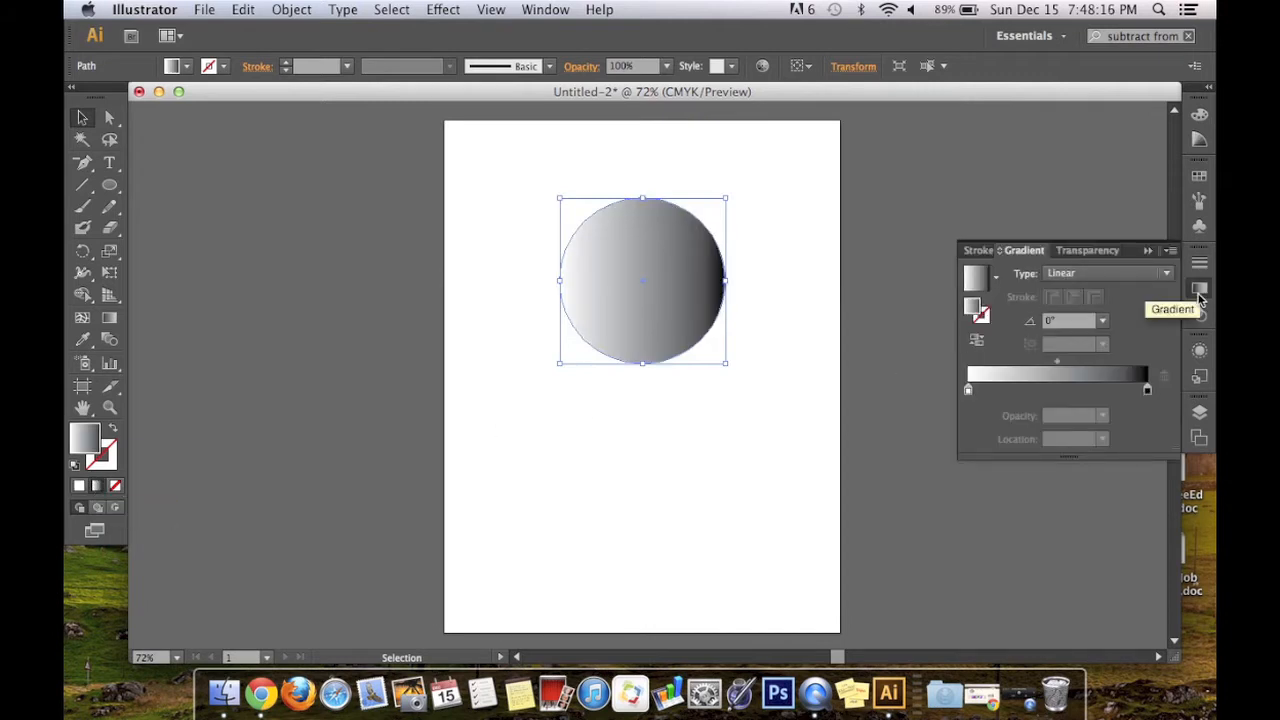
pyautogui.click(1080, 273)
pyautogui.click(1085, 318)
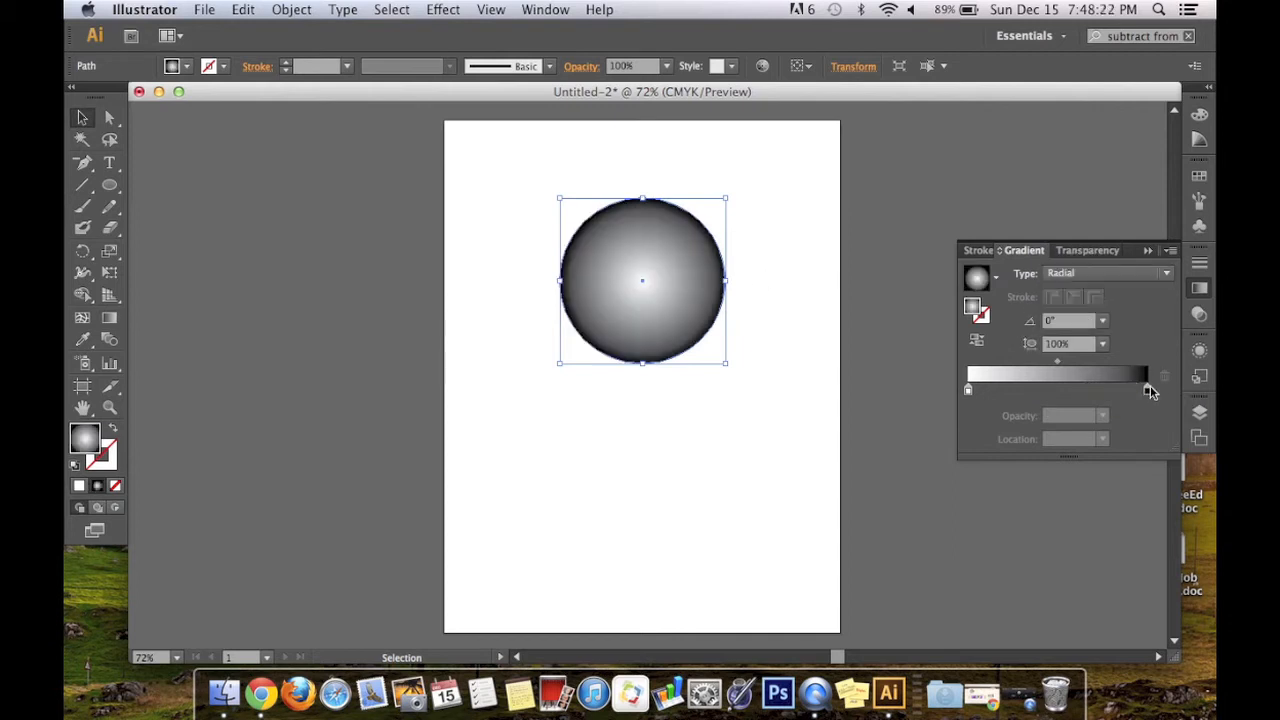
# Lighten the black outer stop of the circle's gradient to 14% K
pyautogui.moveTo(1147, 393); pyautogui.dragTo(1037, 395)
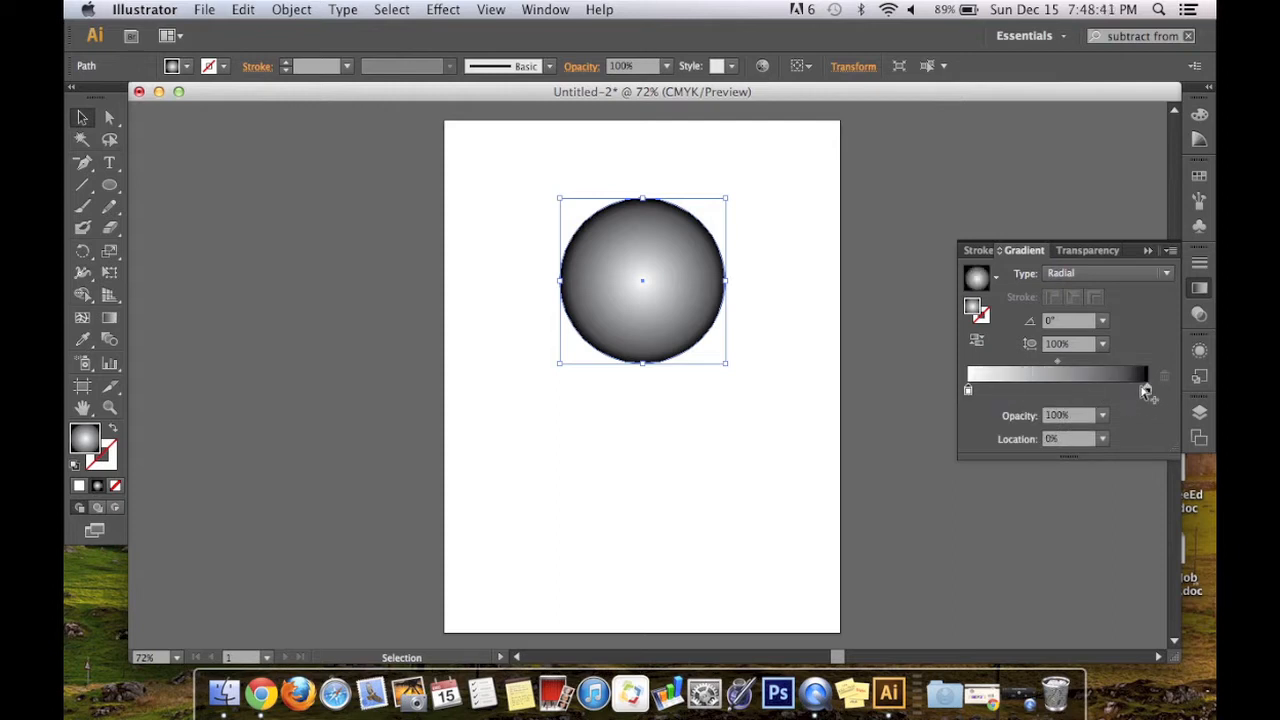
pyautogui.doubleClick(1147, 391)
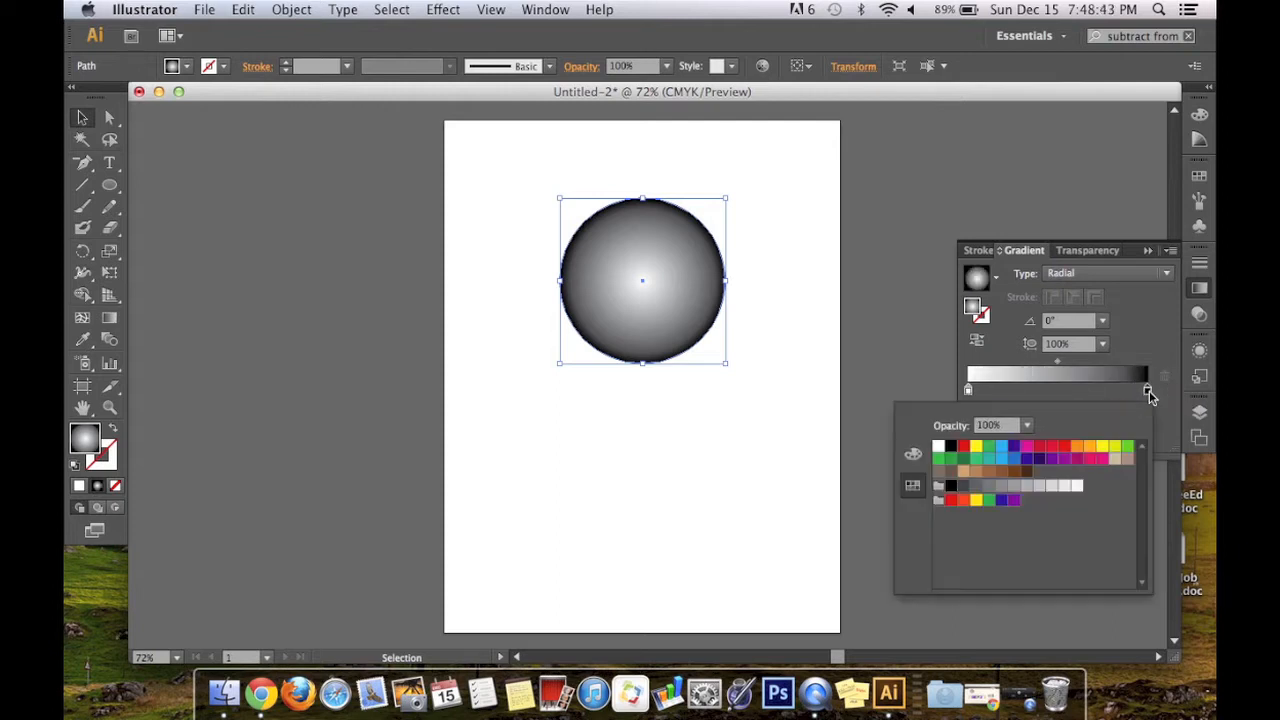
pyautogui.click(912, 454)
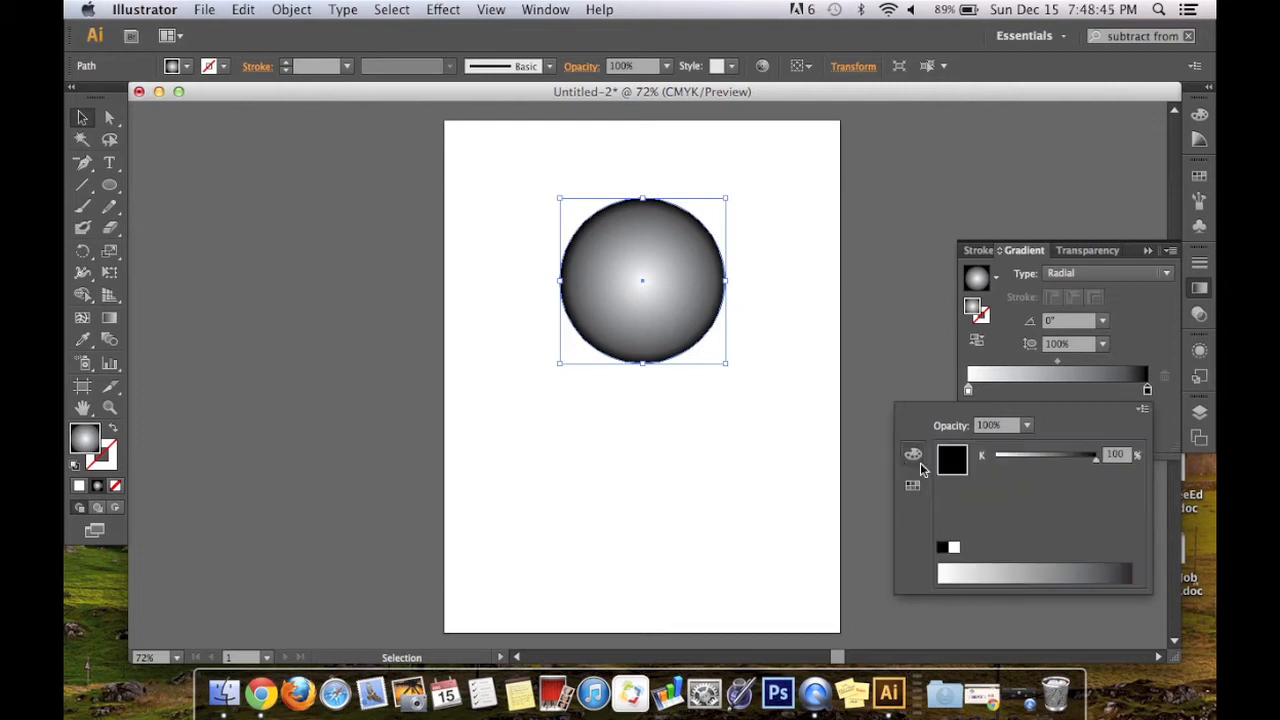
pyautogui.moveTo(1096, 458); pyautogui.dragTo(1007, 467)
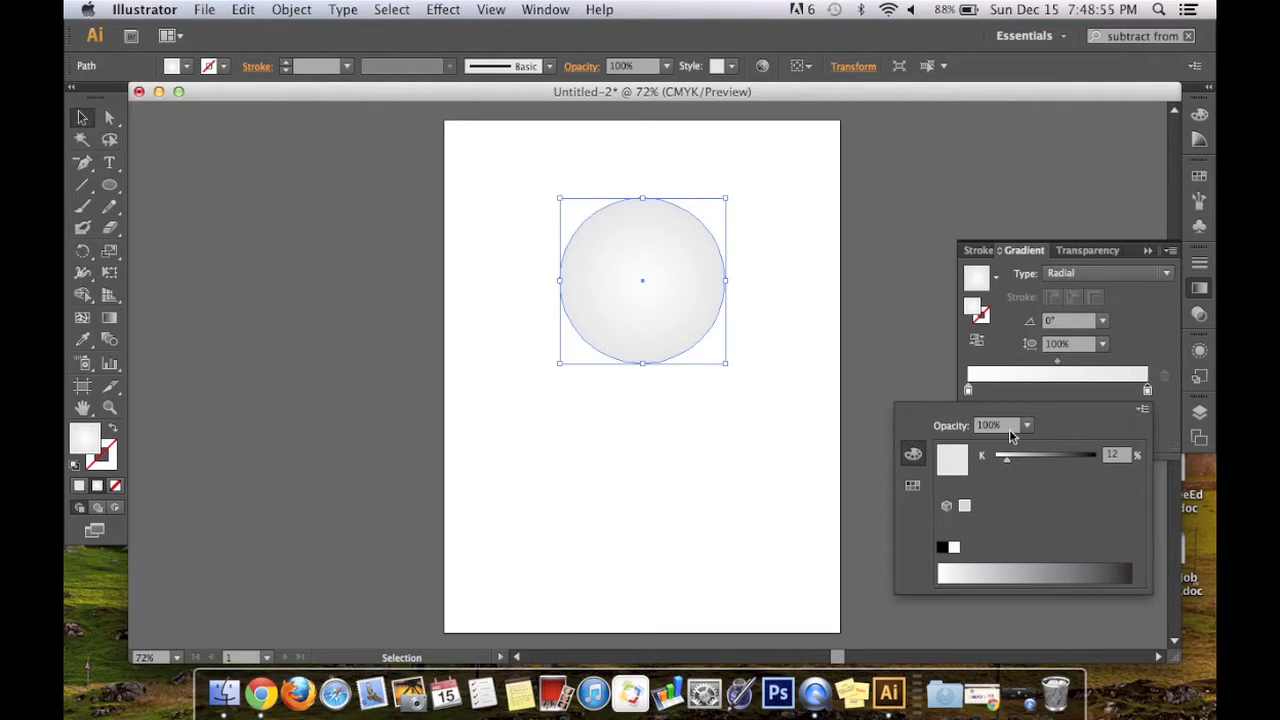
pyautogui.click(1014, 457)
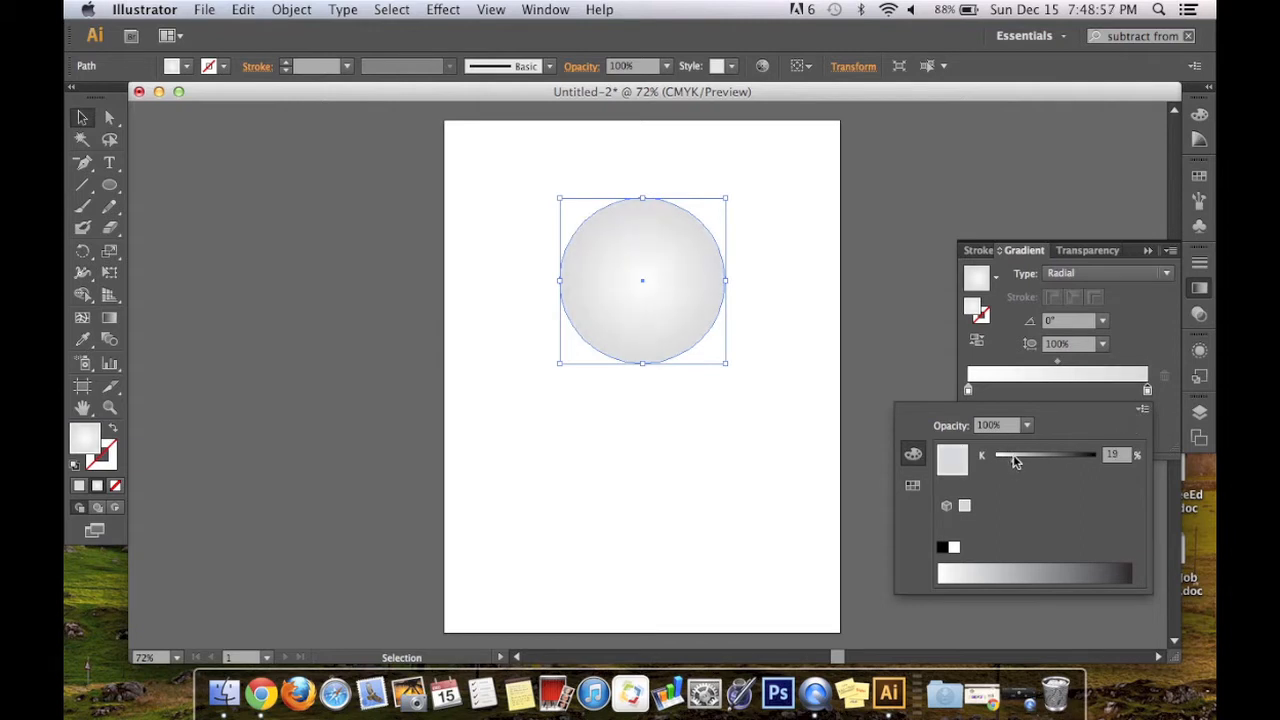
pyautogui.moveTo(1014, 460); pyautogui.dragTo(1008, 456)
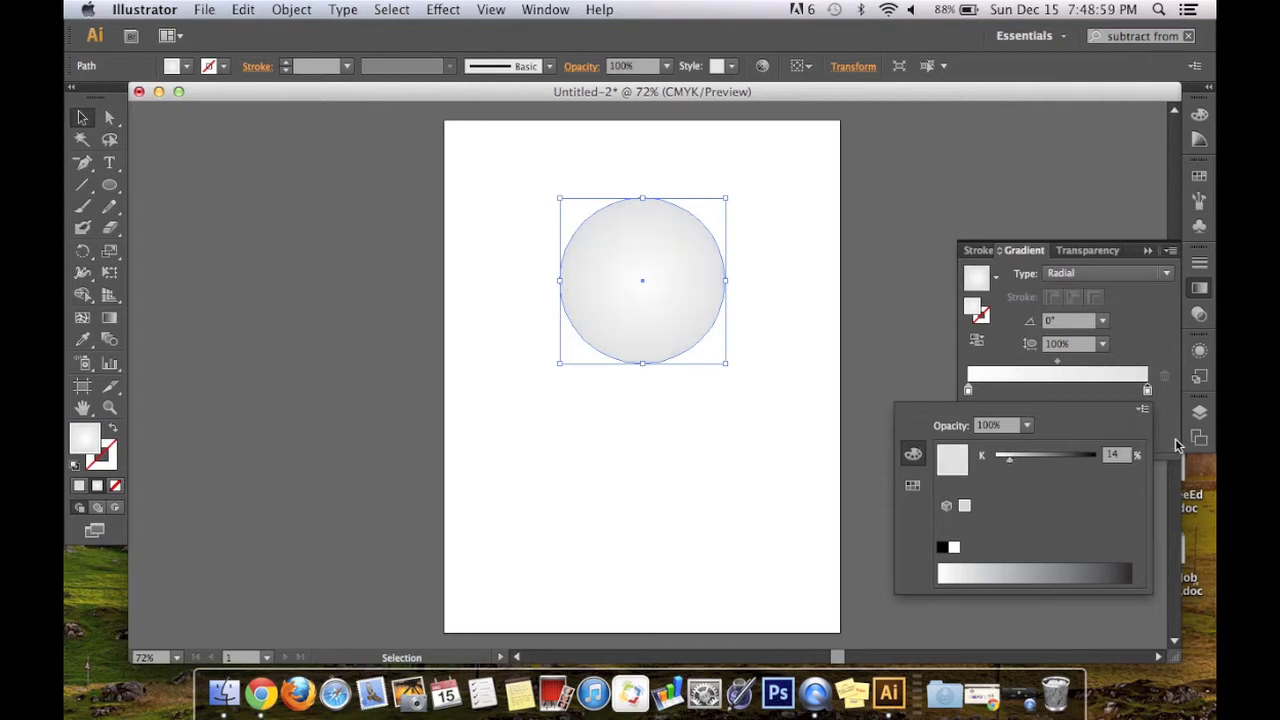
pyautogui.click(1036, 400)
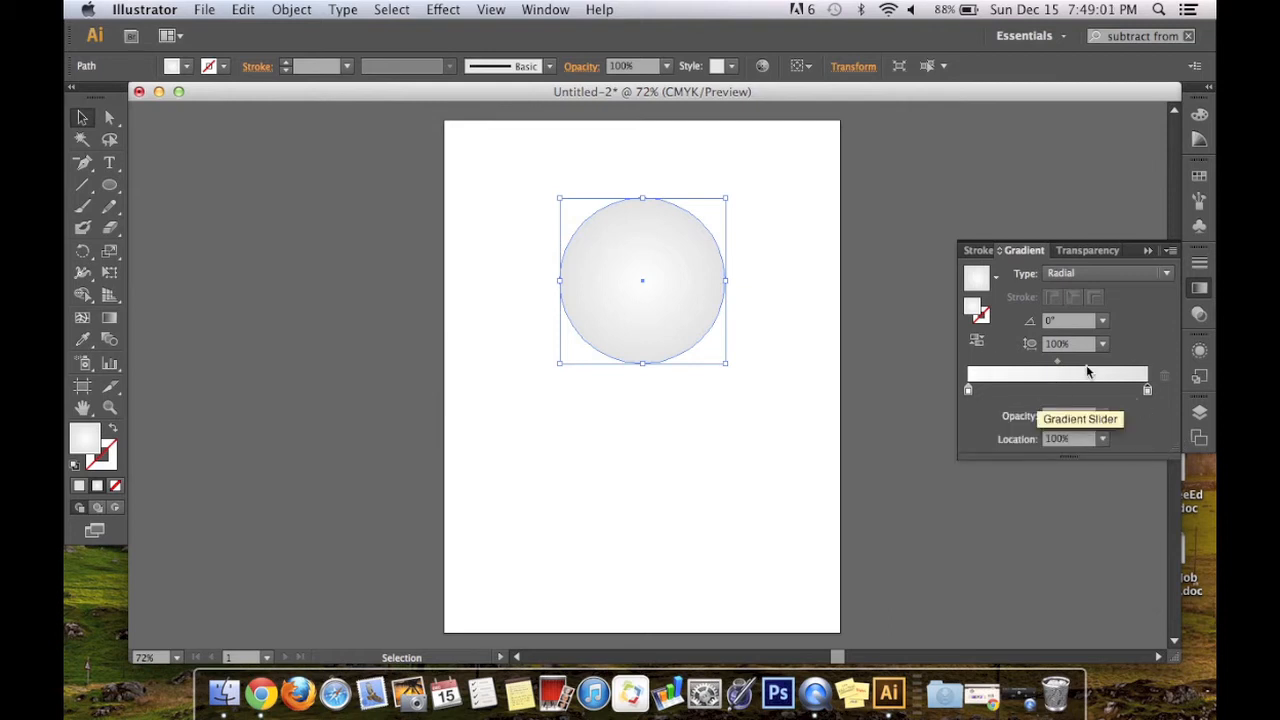
pyautogui.click(1149, 251)
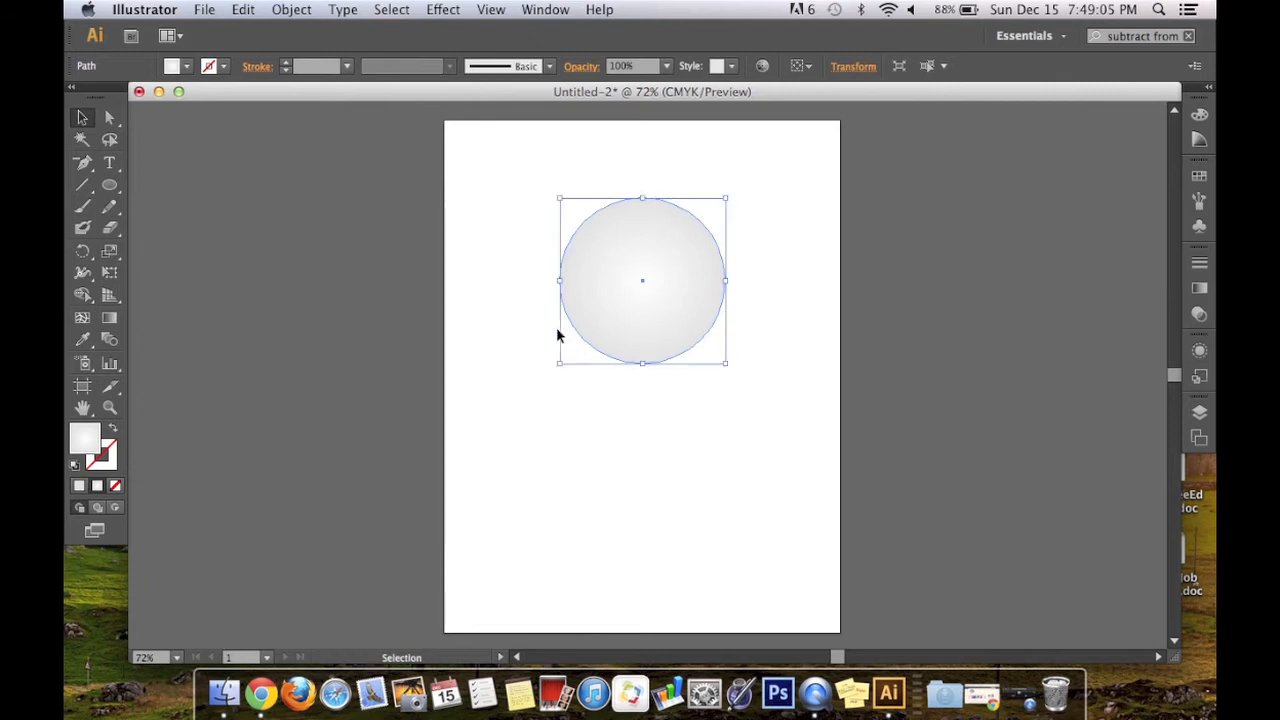
# Duplicate the circle, scale the copy down to about a third of its size and centre it on the original
pyautogui.press('super+c')
pyautogui.press('super+v')
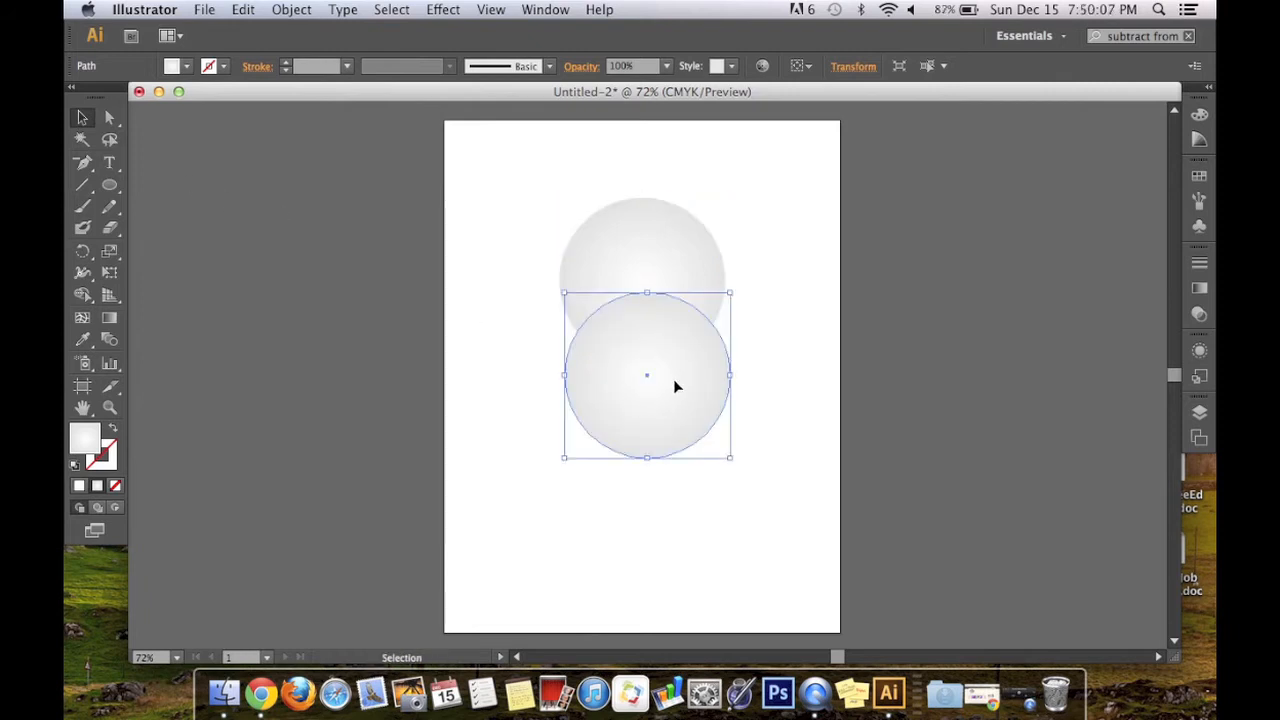
pyautogui.moveTo(675, 387); pyautogui.dragTo(598, 419)
pyautogui.moveTo(527, 344); pyautogui.dragTo(640, 441)
pyautogui.moveTo(680, 482); pyautogui.dragTo(646, 285)
pyautogui.click(761, 343)
# Change the outer gradient stop of the small circle to solid black
pyautogui.click(638, 270)
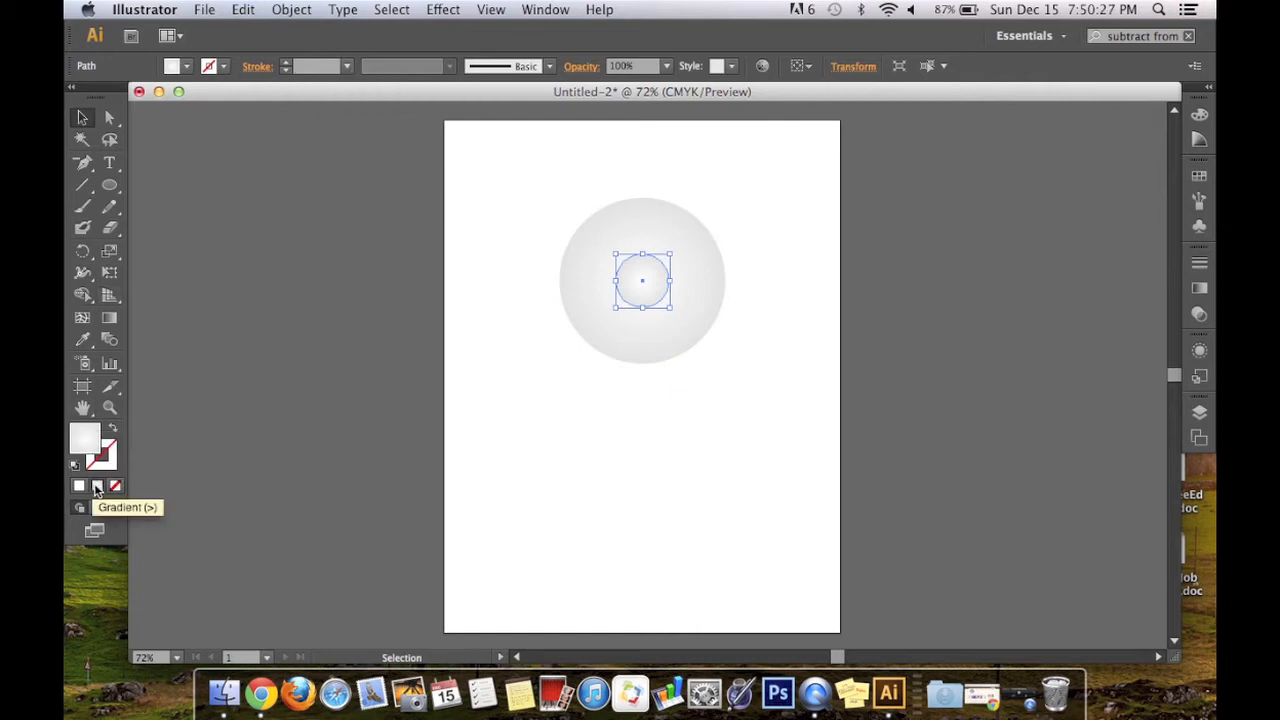
pyautogui.click(1197, 289)
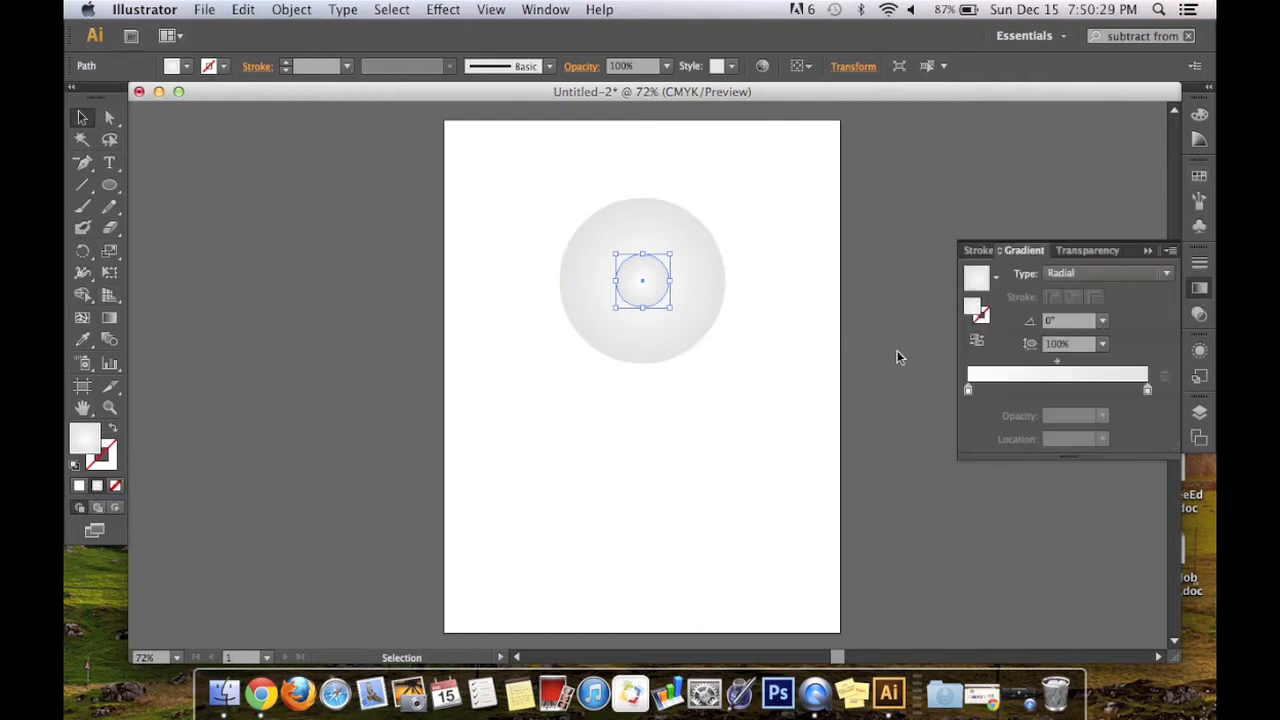
pyautogui.doubleClick(1147, 391)
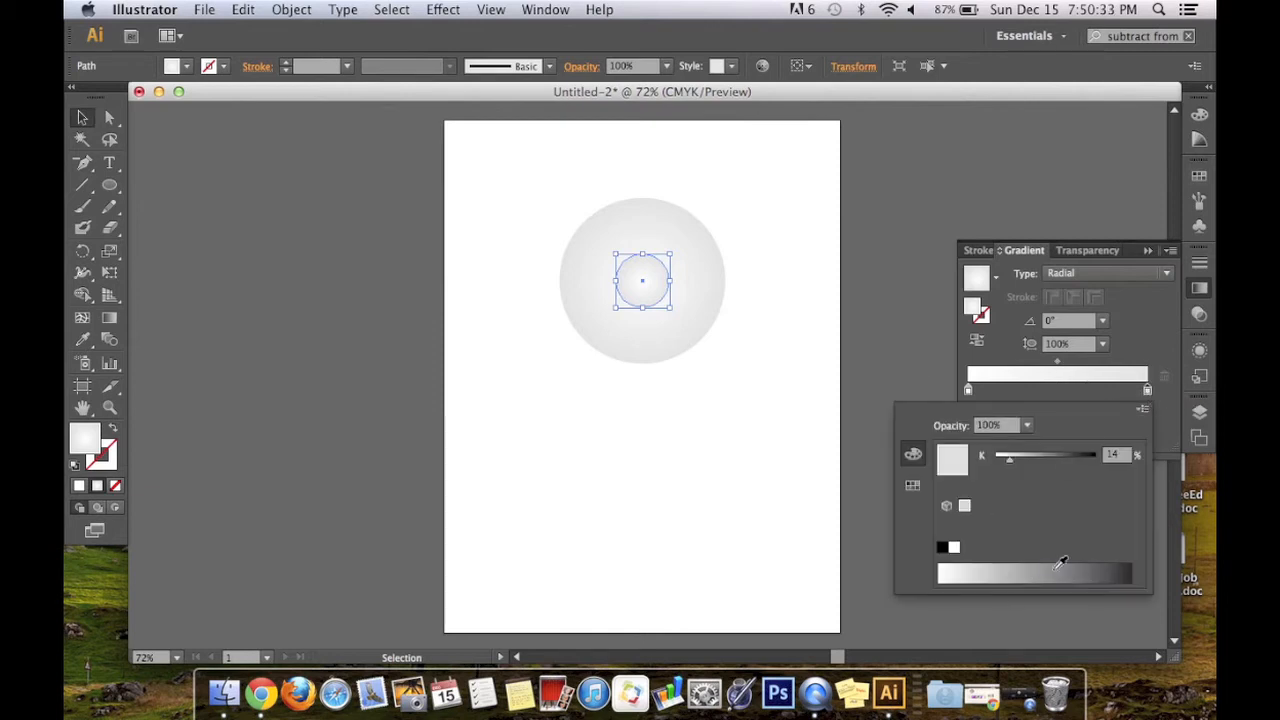
pyautogui.moveTo(1013, 465); pyautogui.dragTo(1113, 466)
pyautogui.click(1160, 404)
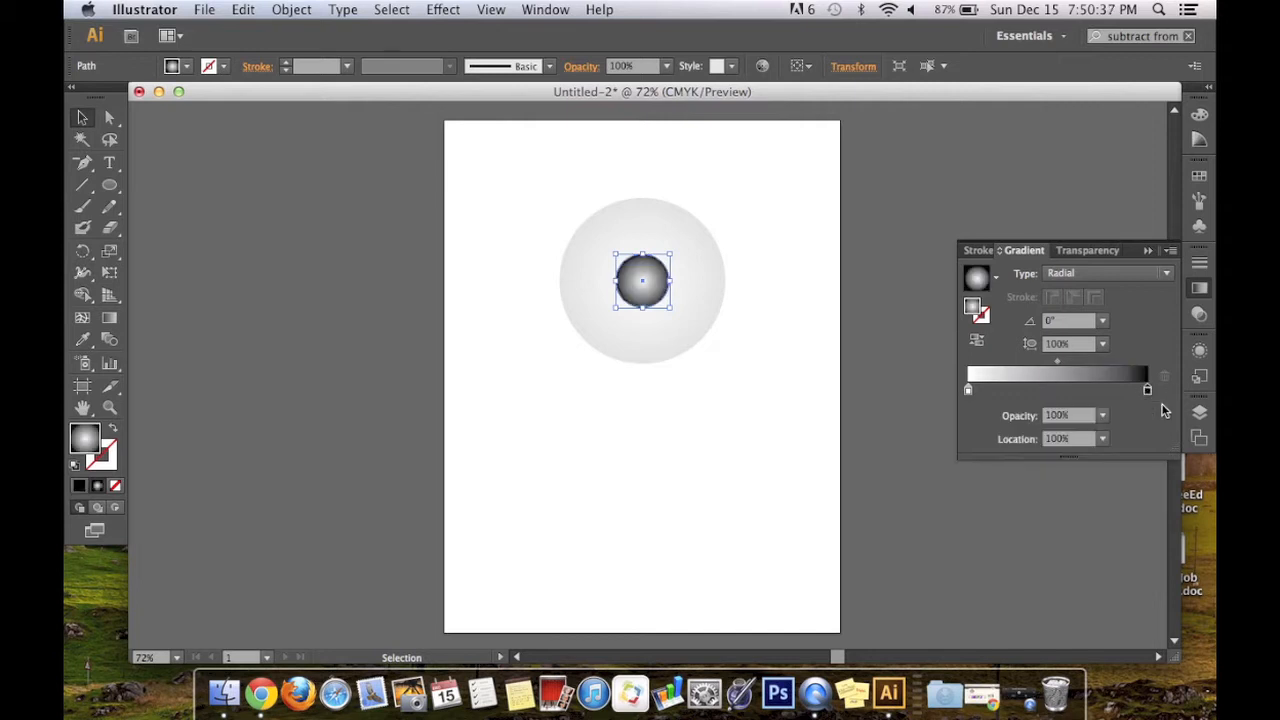
# Darken the white centre stop of the small circle's gradient to 87% K
pyautogui.doubleClick(968, 391)
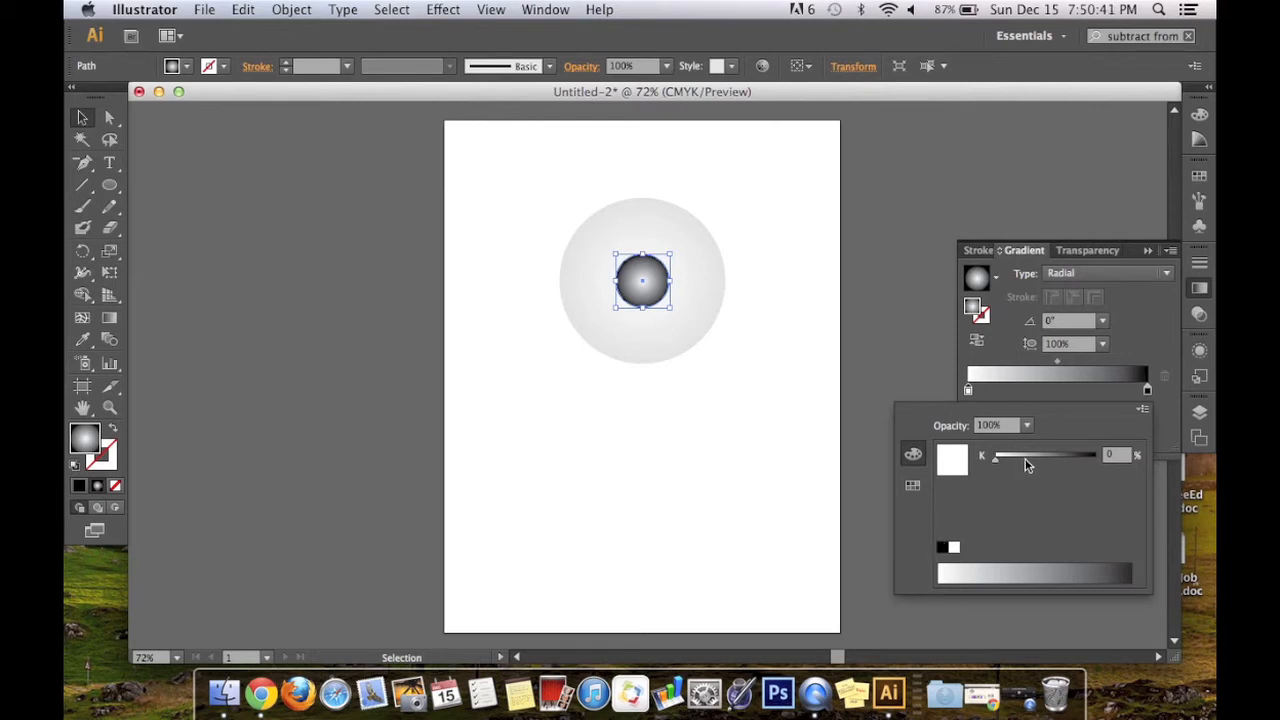
pyautogui.moveTo(1049, 461); pyautogui.dragTo(1082, 453)
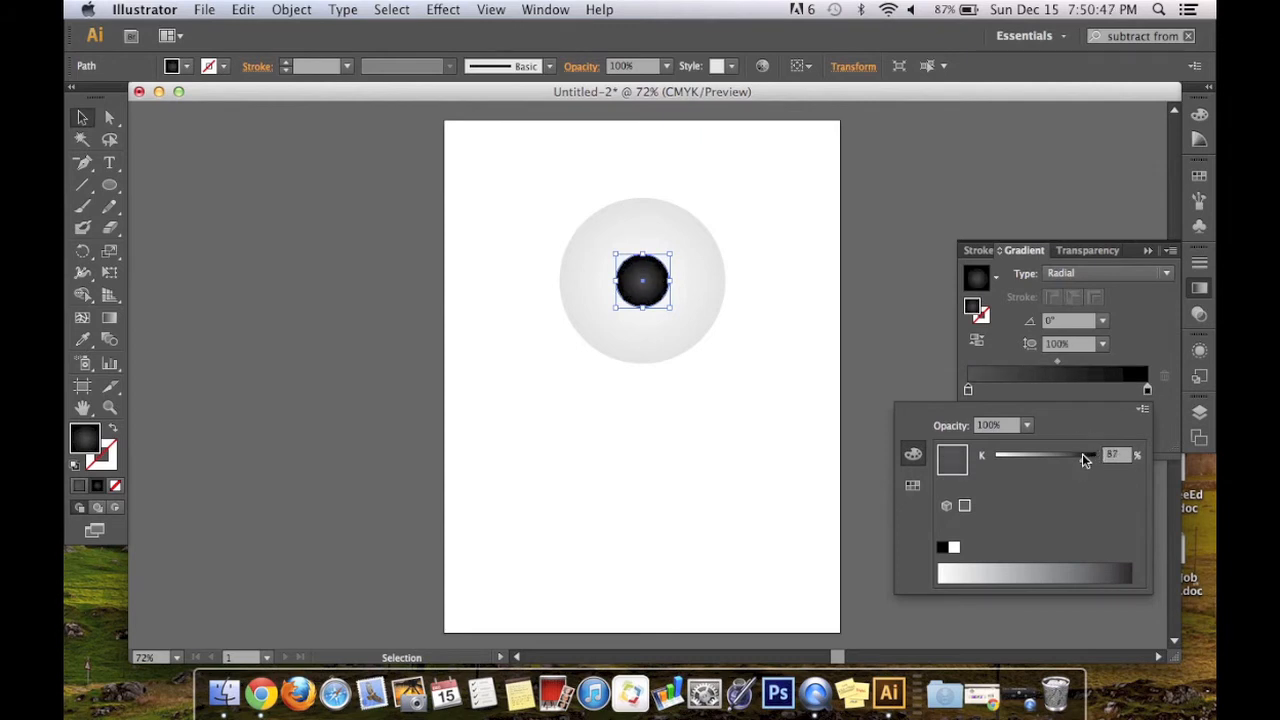
pyautogui.click(1153, 401)
# Swap the small circle's gradient stops so black is at the centre and dark grey at the edge
pyautogui.moveTo(1148, 395); pyautogui.dragTo(1177, 397)
pyautogui.click(968, 395)
pyautogui.moveTo(1026, 392); pyautogui.dragTo(904, 392)
pyautogui.click(982, 441)
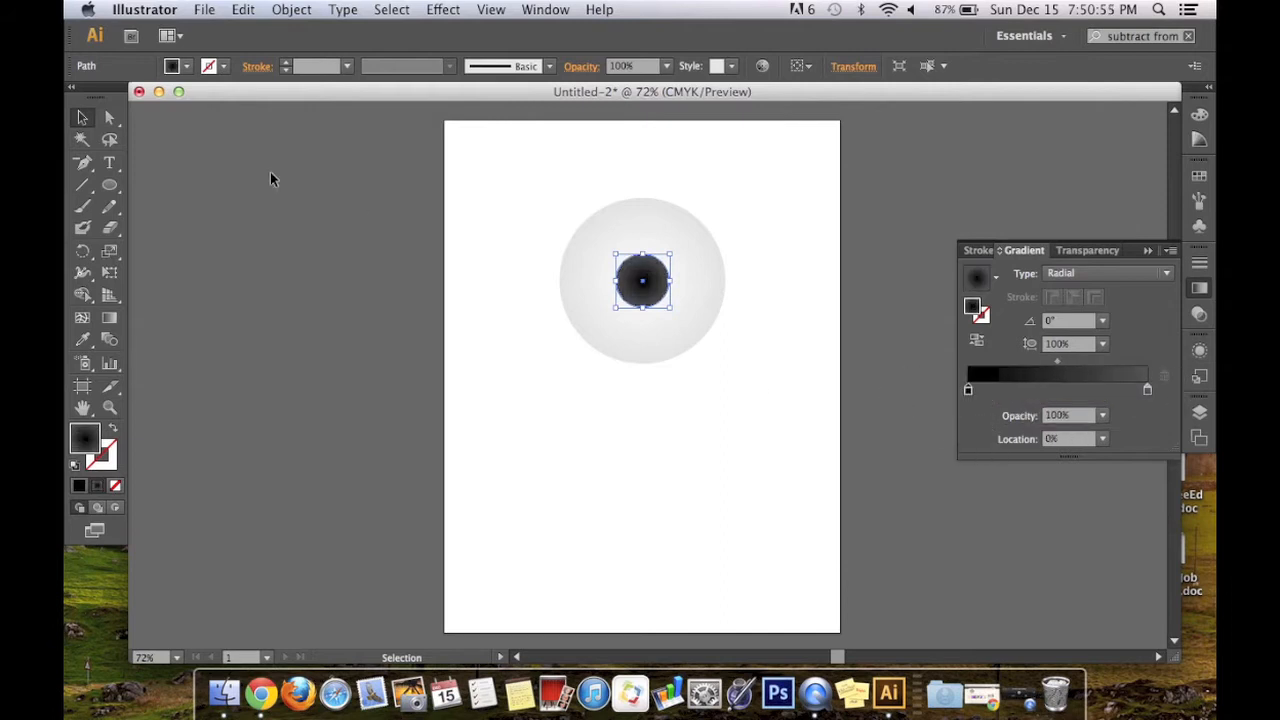
pyautogui.click(110, 118)
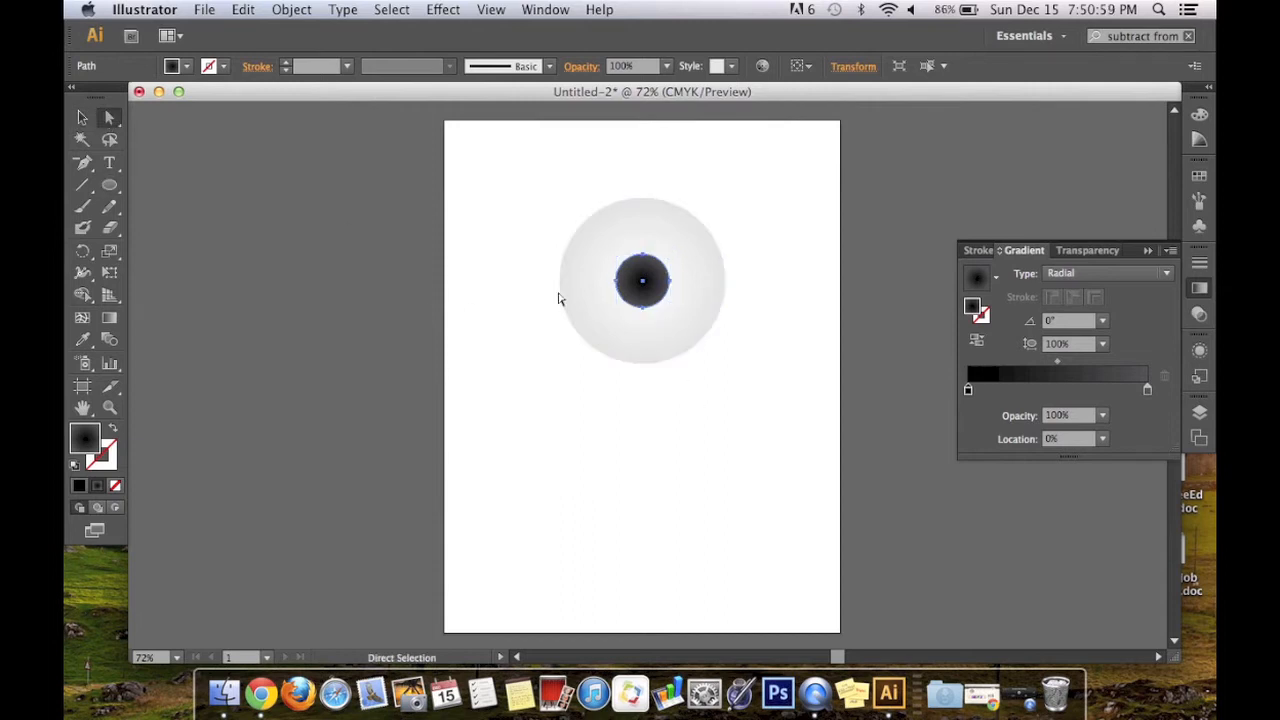
pyautogui.click(1127, 391)
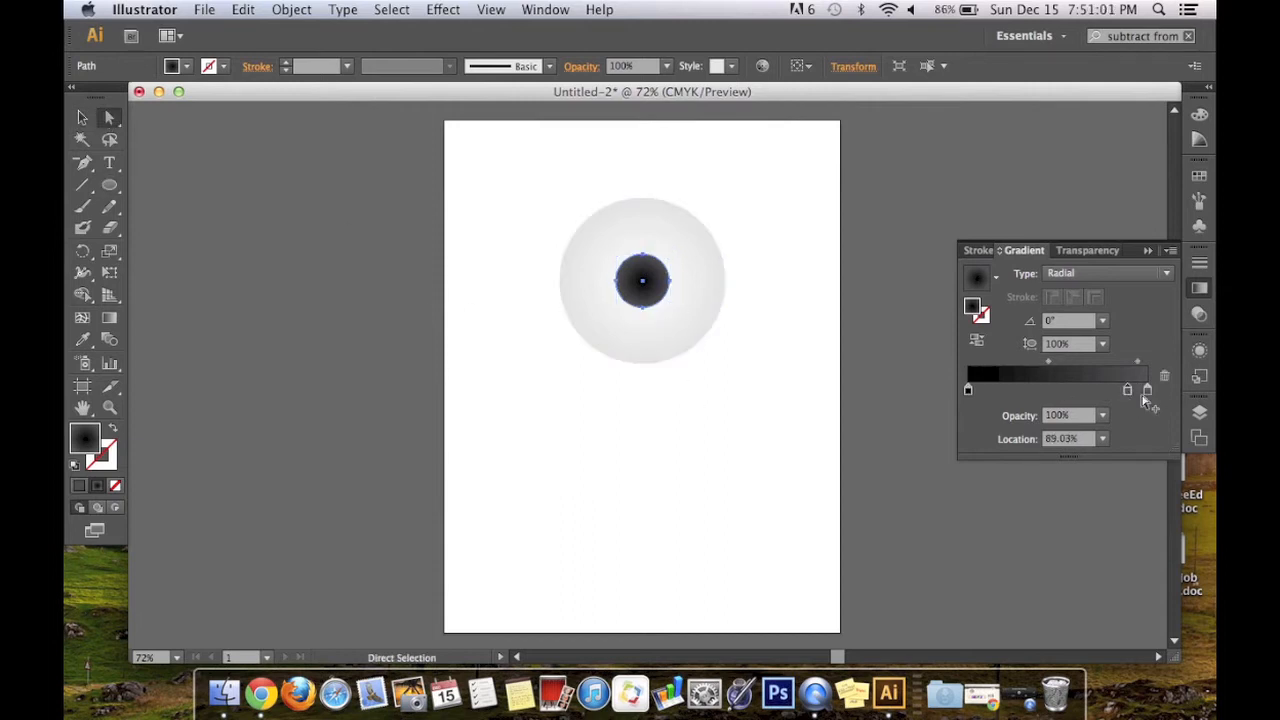
pyautogui.press('super+z')
# Set the outer grey stop of the small circle's gradient to 91% K
pyautogui.doubleClick(1148, 392)
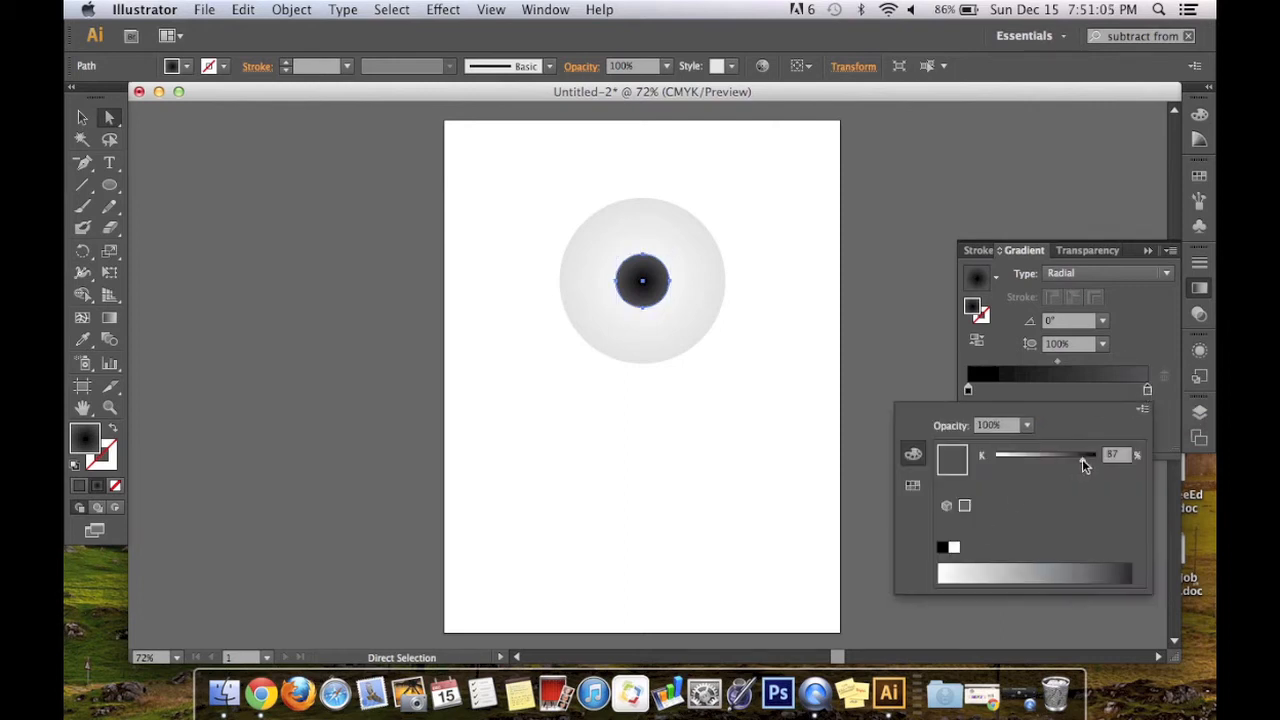
pyautogui.moveTo(1082, 459); pyautogui.dragTo(1088, 462)
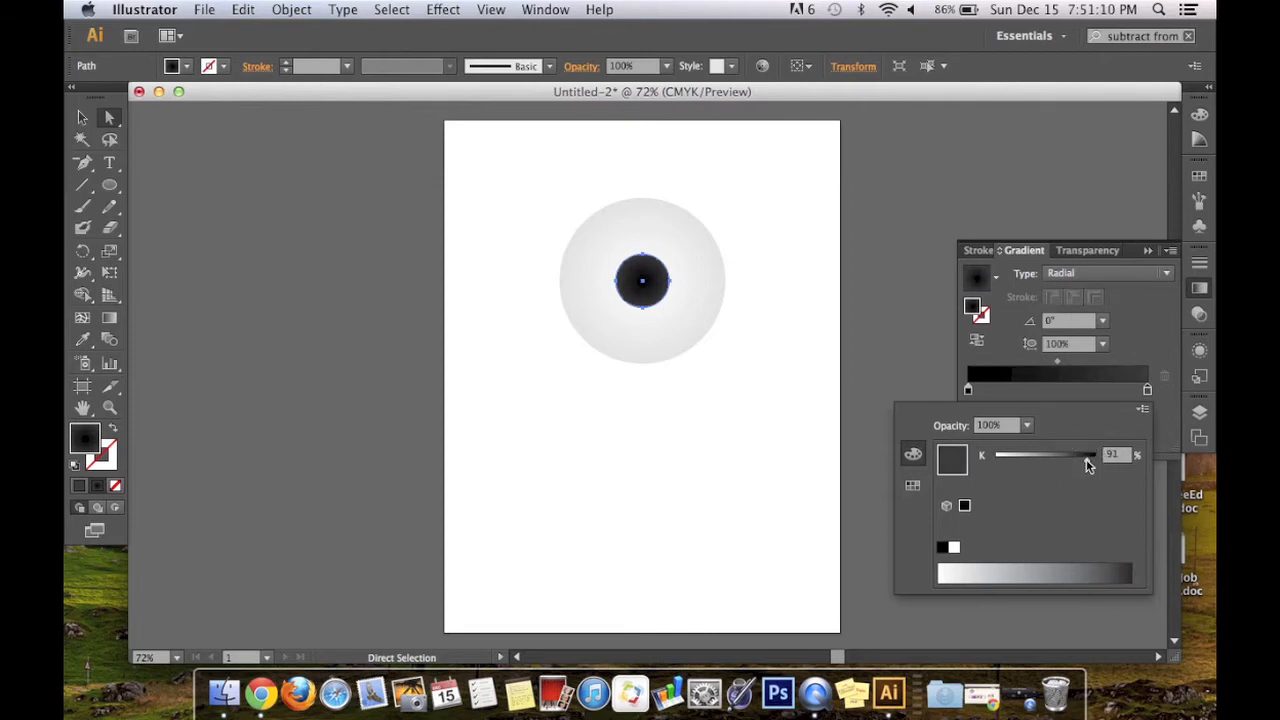
pyautogui.click(1164, 424)
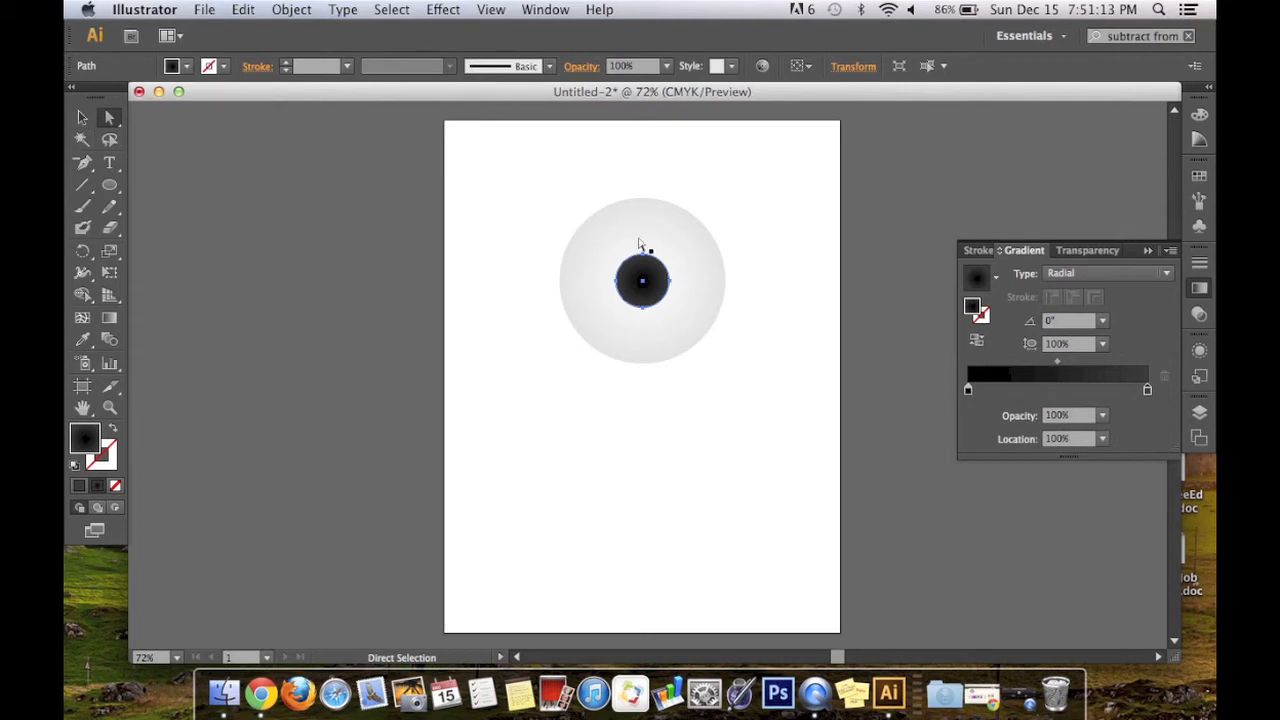
# Duplicate the large light circle and send the copy backward so it lies behind the dark pupil
pyautogui.click(709, 288)
pyautogui.click(83, 119)
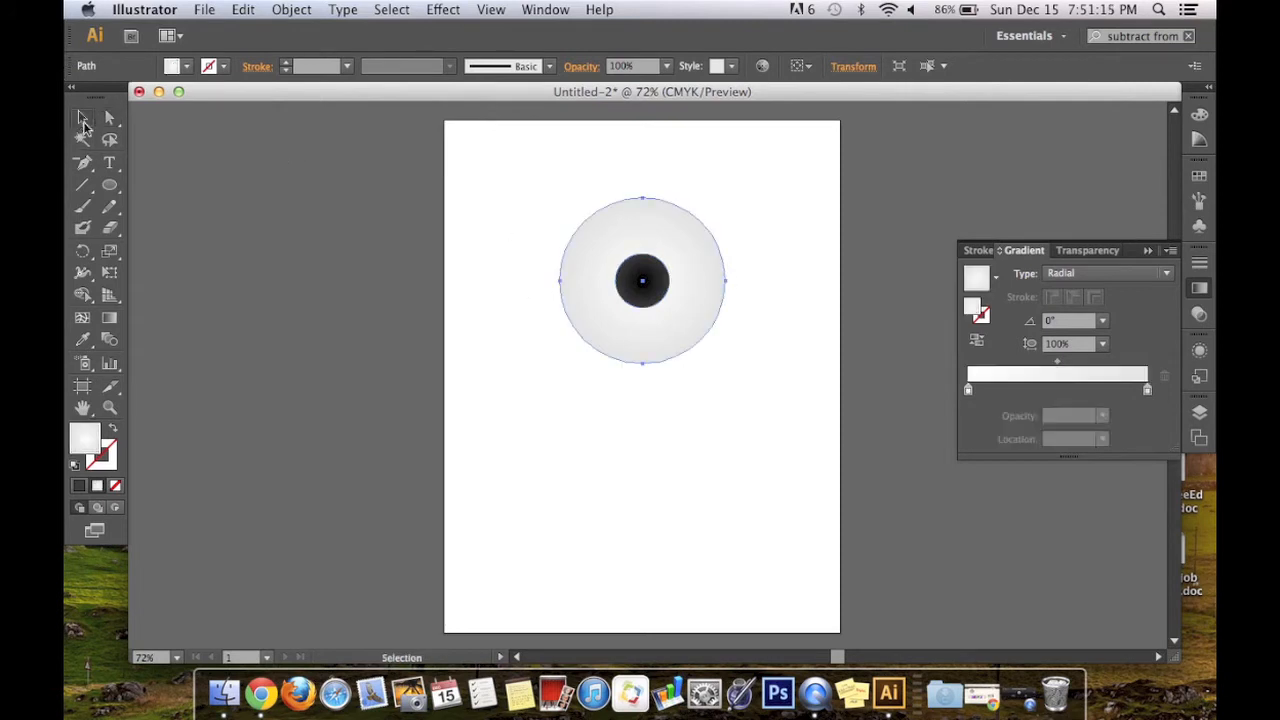
pyautogui.moveTo(650, 212); pyautogui.dragTo(677, 258)
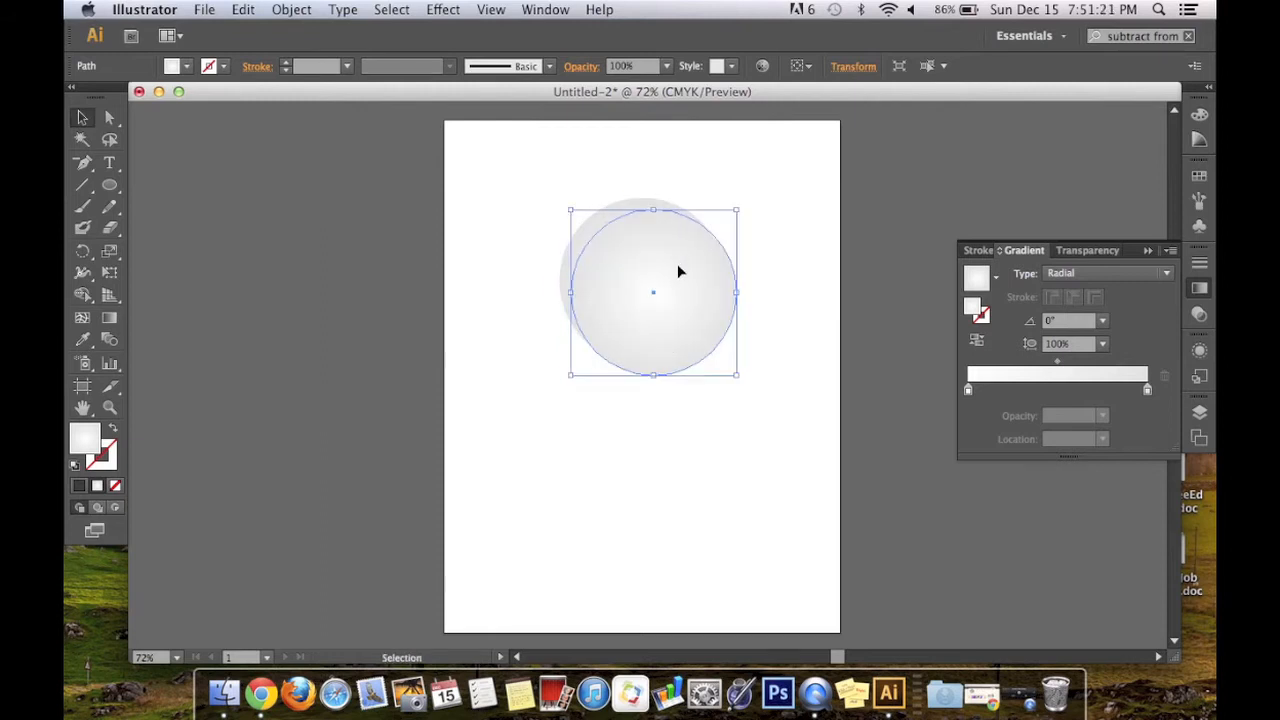
pyautogui.rightClick(690, 289)
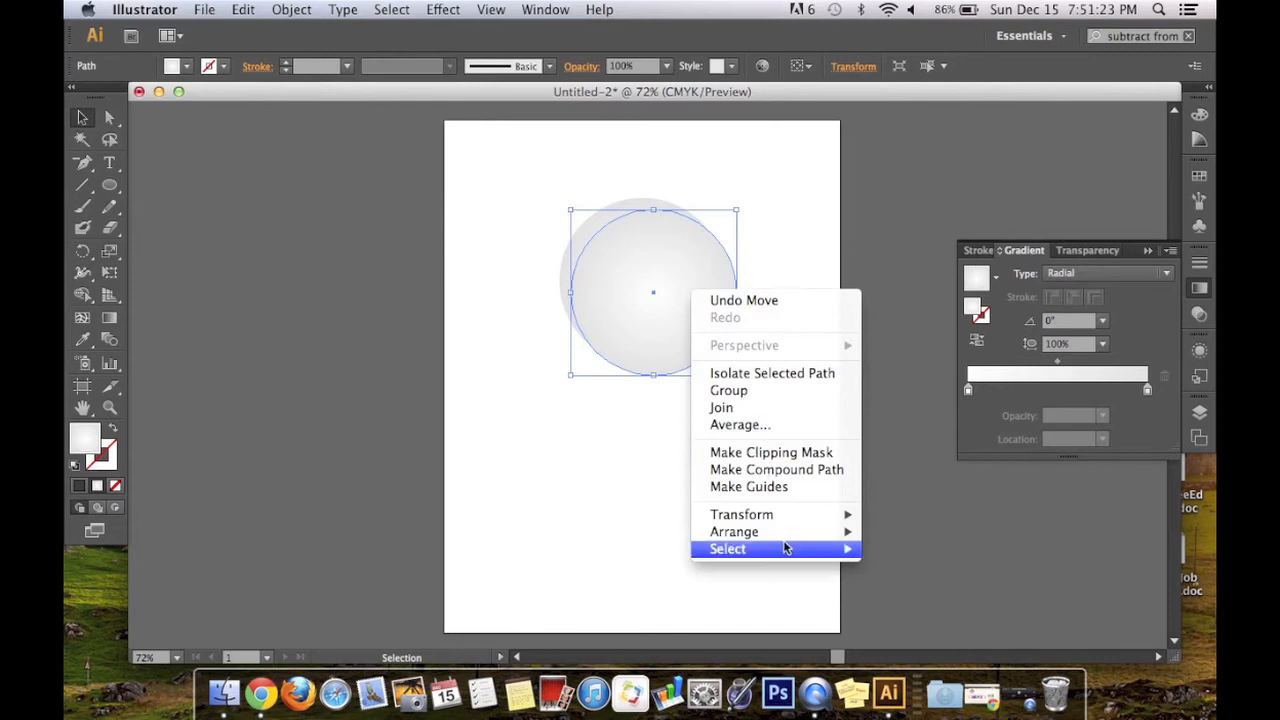
pyautogui.moveTo(793, 538)
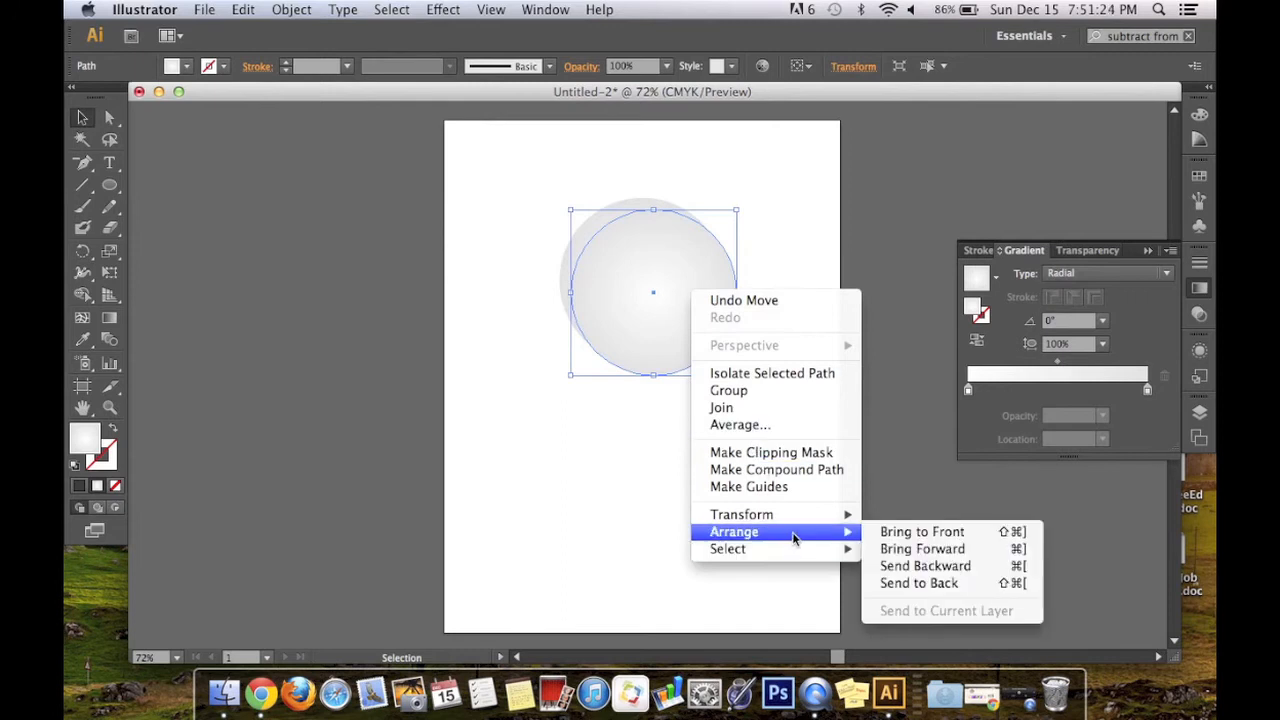
pyautogui.click(912, 566)
# Shrink the copied circle to iris size, between the pupil and the outer circle, and centre it on the pupil
pyautogui.moveTo(702, 315); pyautogui.dragTo(675, 461)
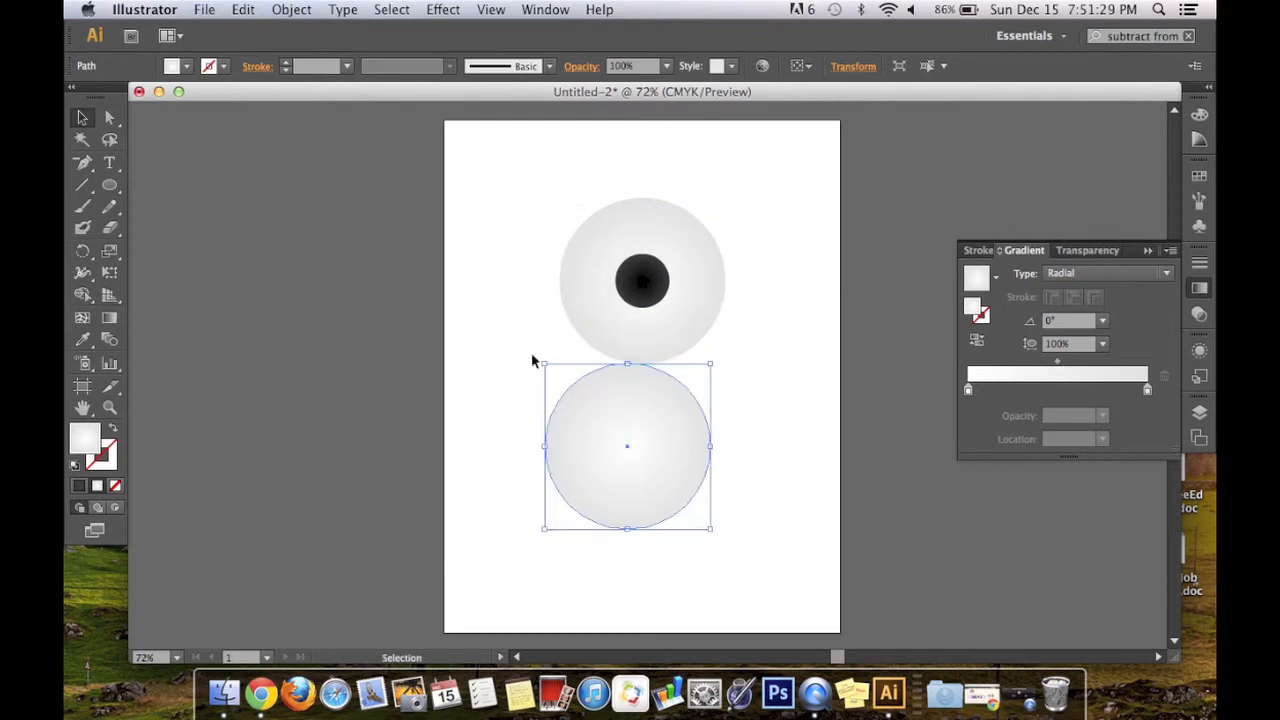
pyautogui.moveTo(544, 364); pyautogui.dragTo(588, 396)
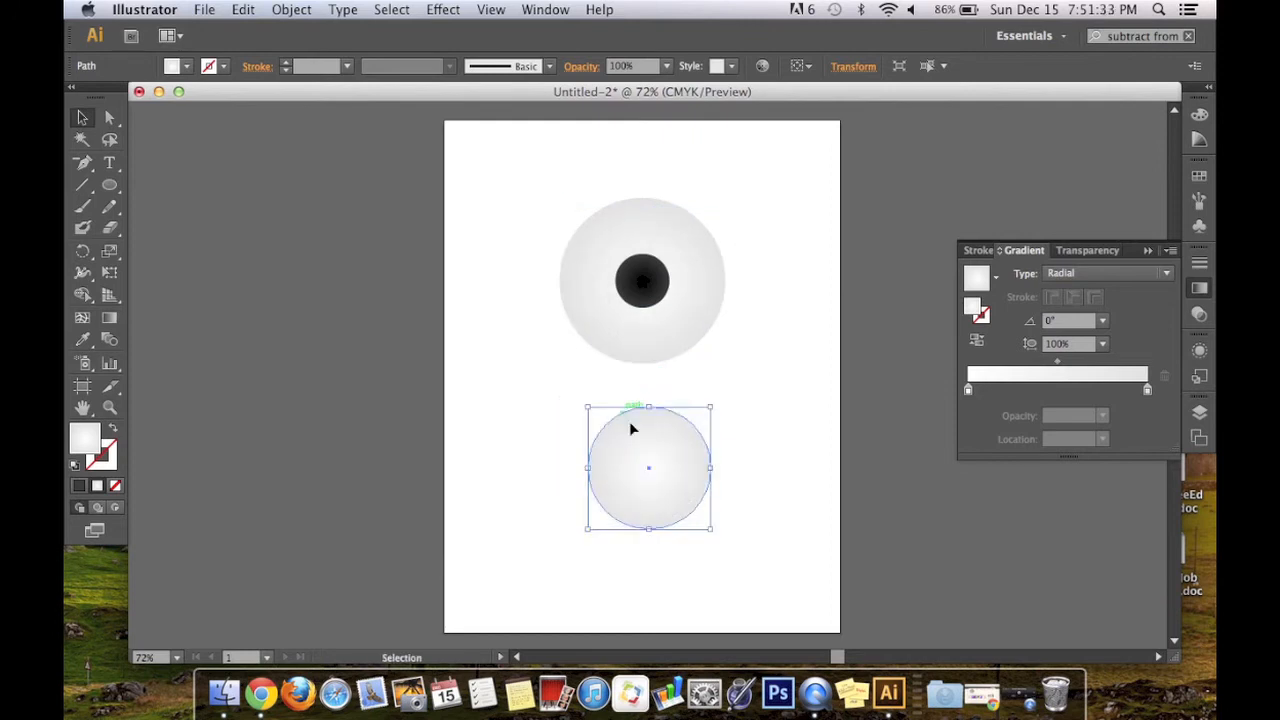
pyautogui.moveTo(668, 474); pyautogui.dragTo(663, 284)
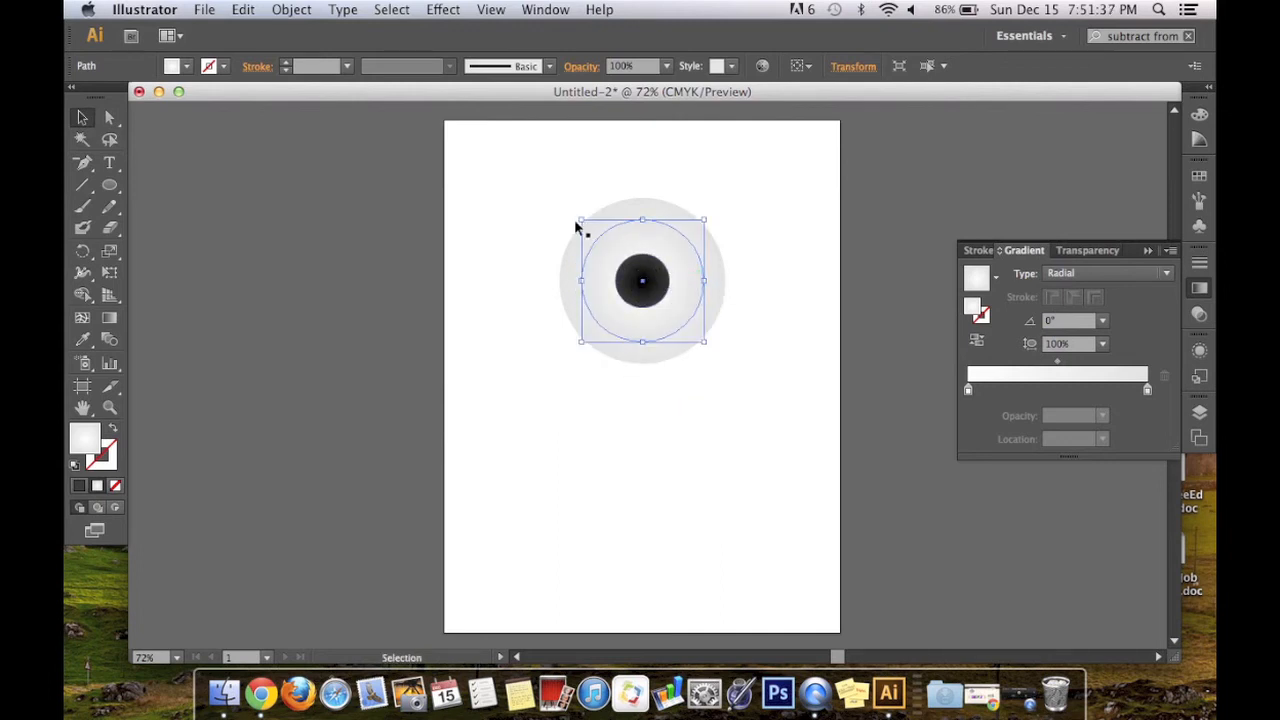
pyautogui.moveTo(578, 217); pyautogui.dragTo(585, 222)
pyautogui.moveTo(686, 294); pyautogui.dragTo(675, 289)
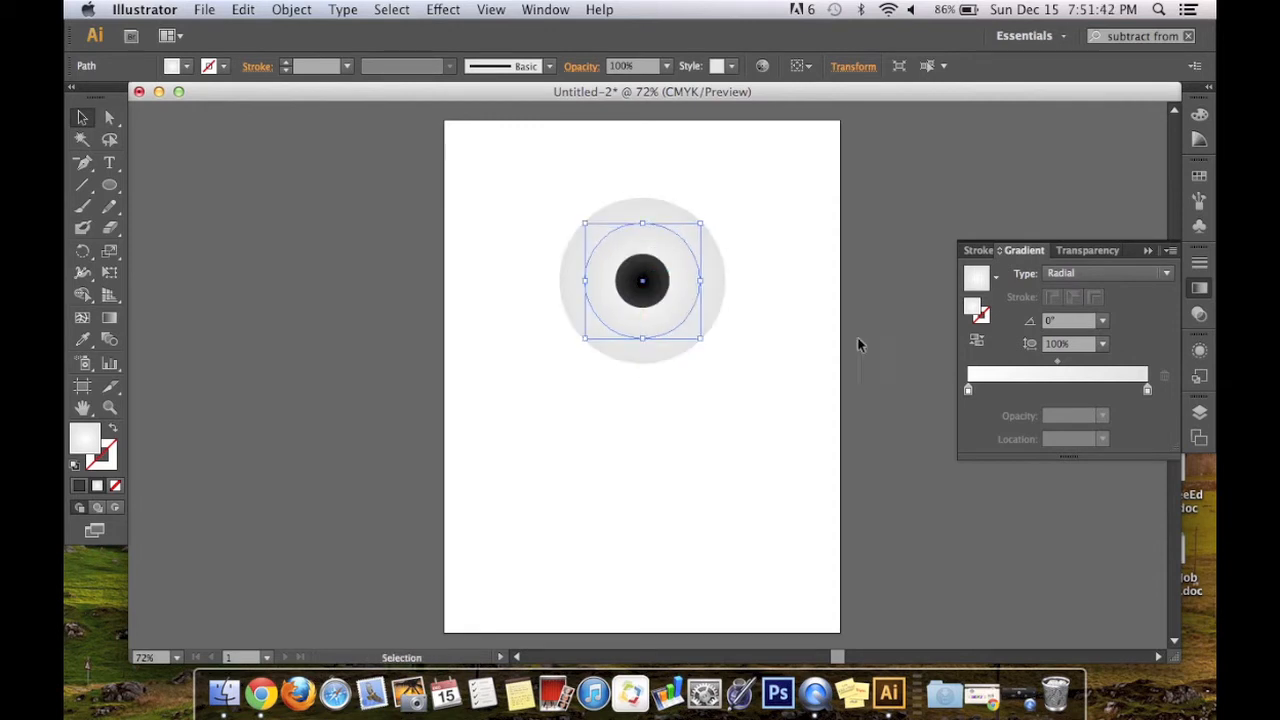
# Set the outer gradient stop of the iris circle to the CMYK Cyan swatch
pyautogui.click(1147, 390)
pyautogui.doubleClick(1147, 390)
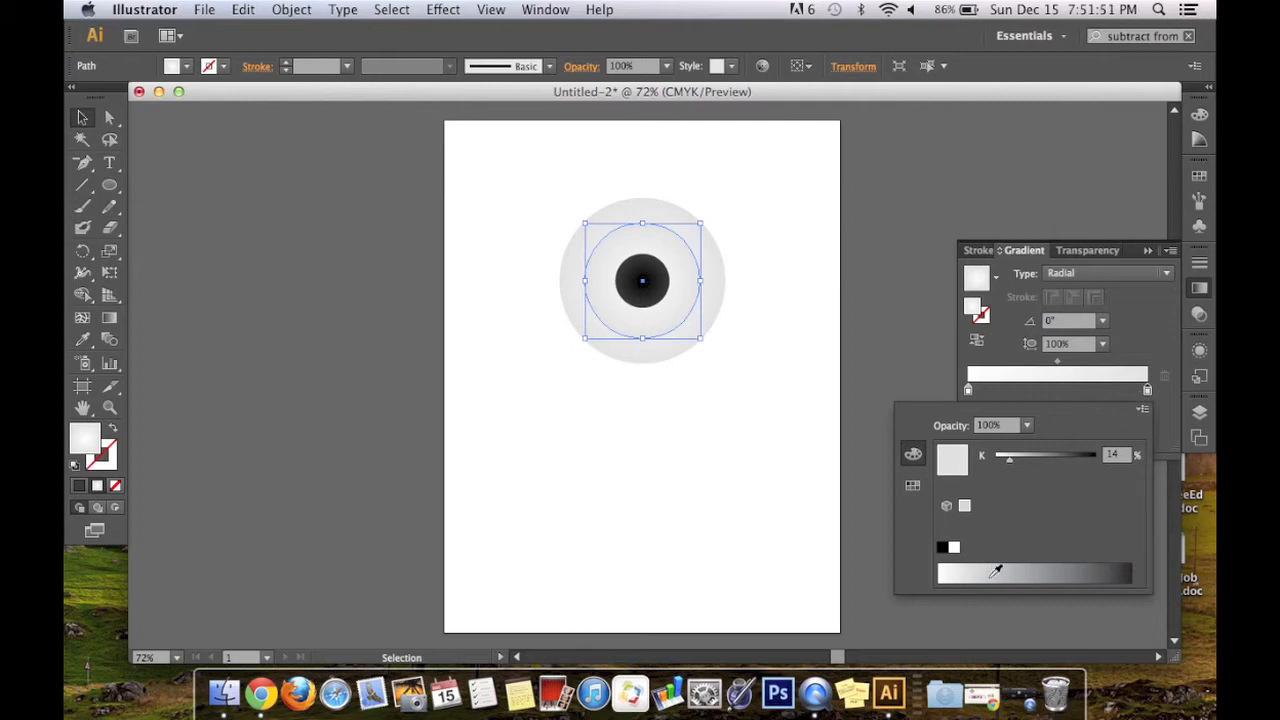
pyautogui.click(912, 485)
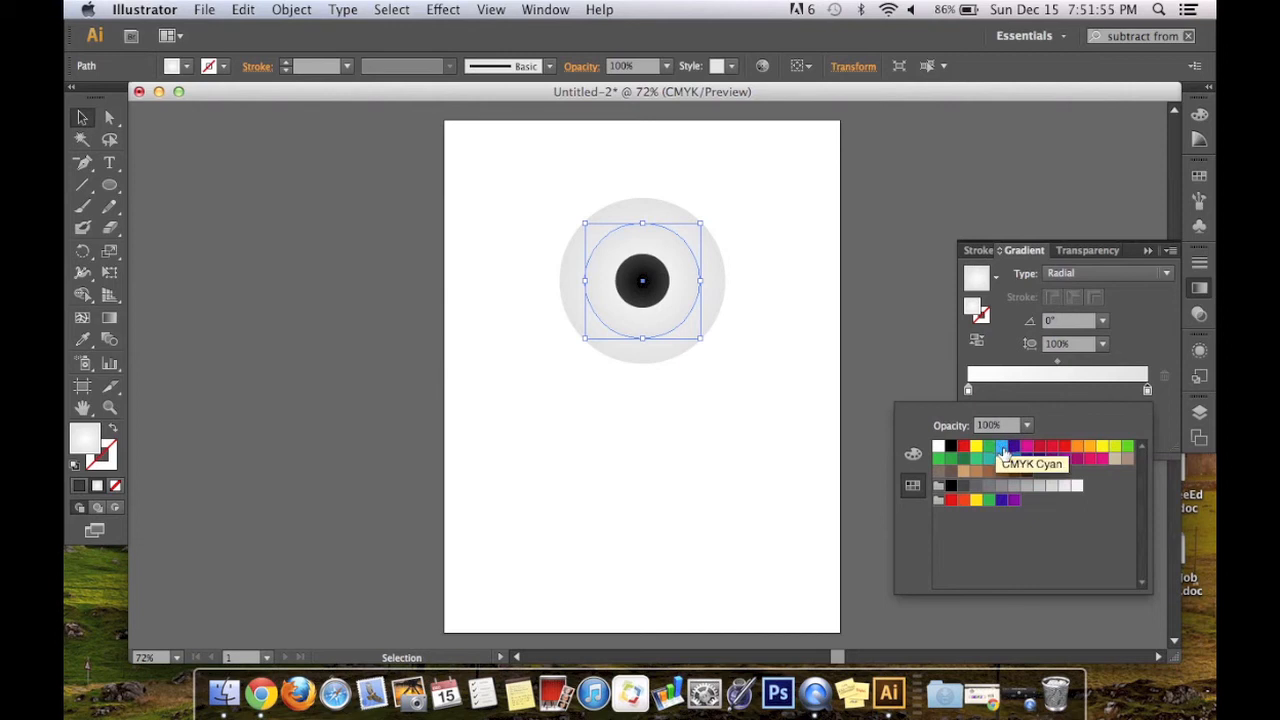
pyautogui.click(1003, 458)
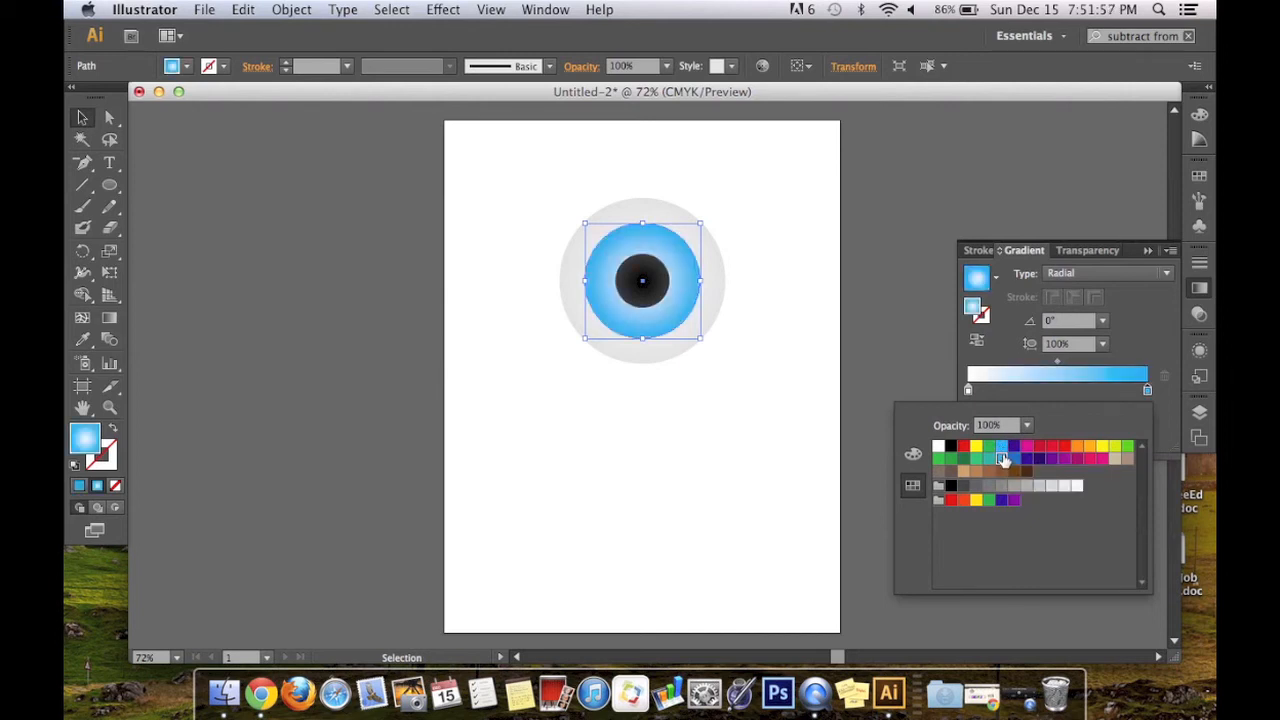
pyautogui.click(1145, 321)
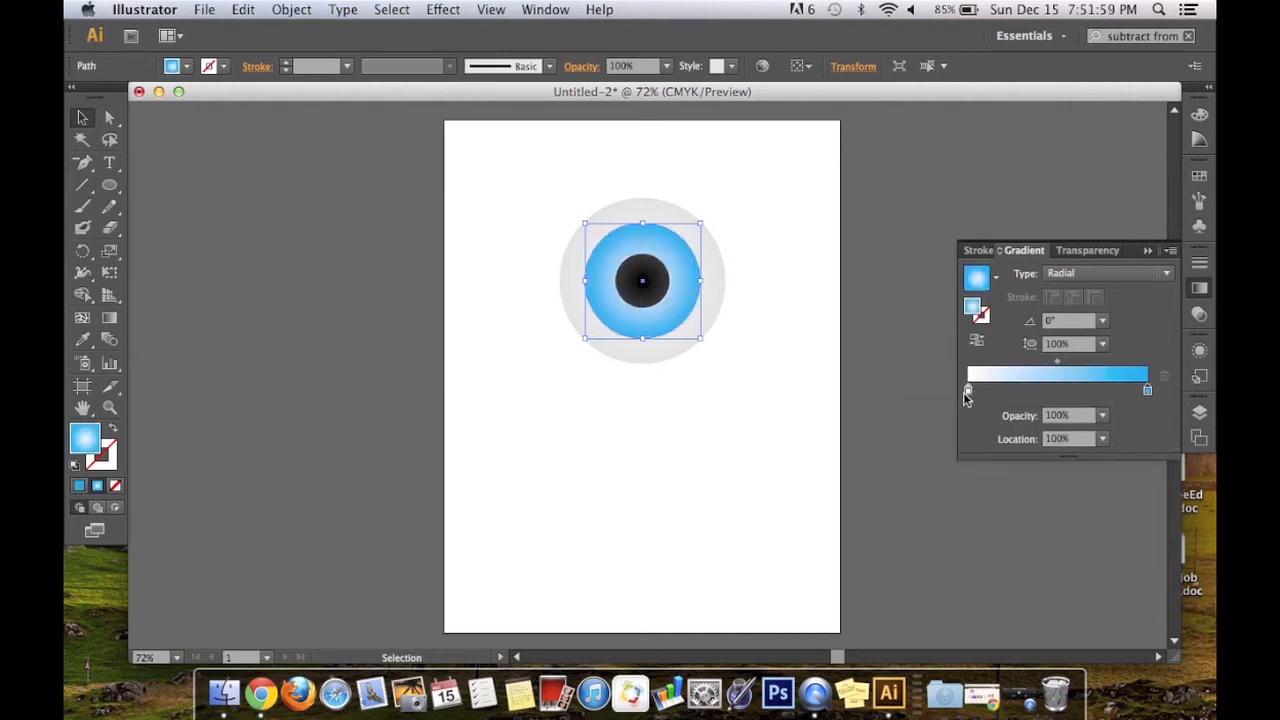
# Set the centre gradient stop of the iris circle to a darker blue with C 100, M 42, Y 0, K 27
pyautogui.doubleClick(968, 390)
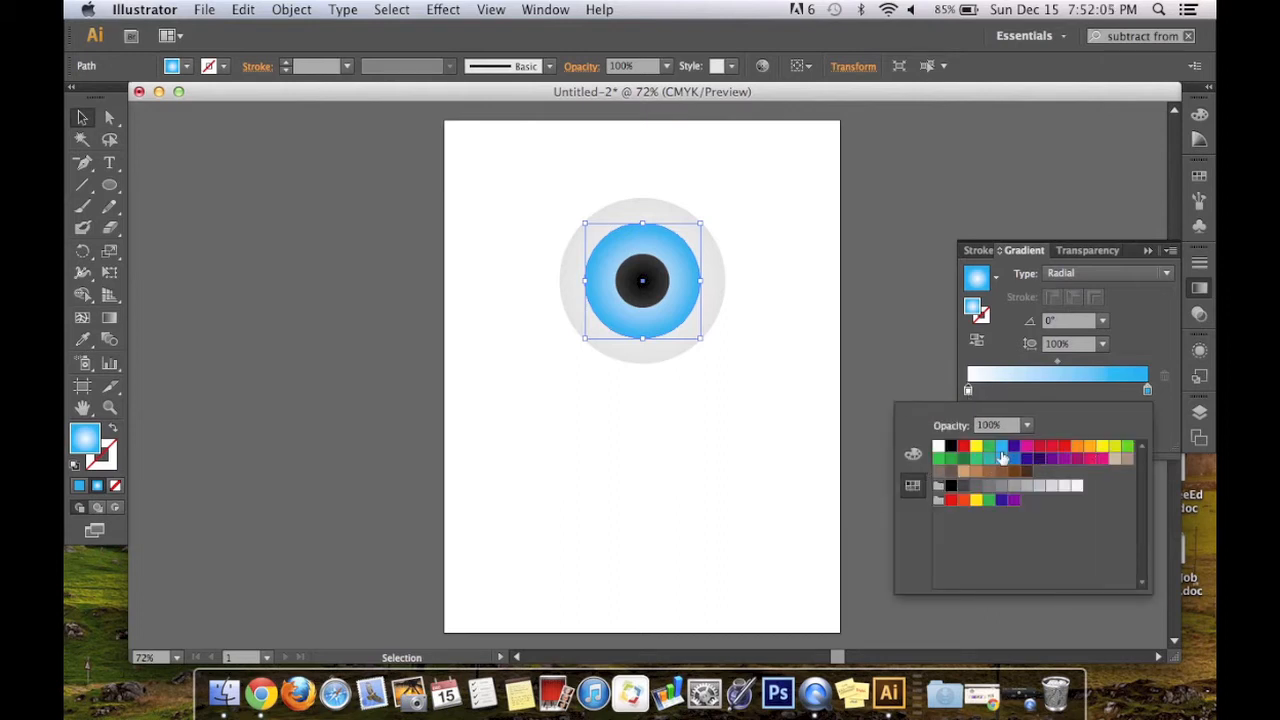
pyautogui.click(1002, 457)
pyautogui.click(913, 453)
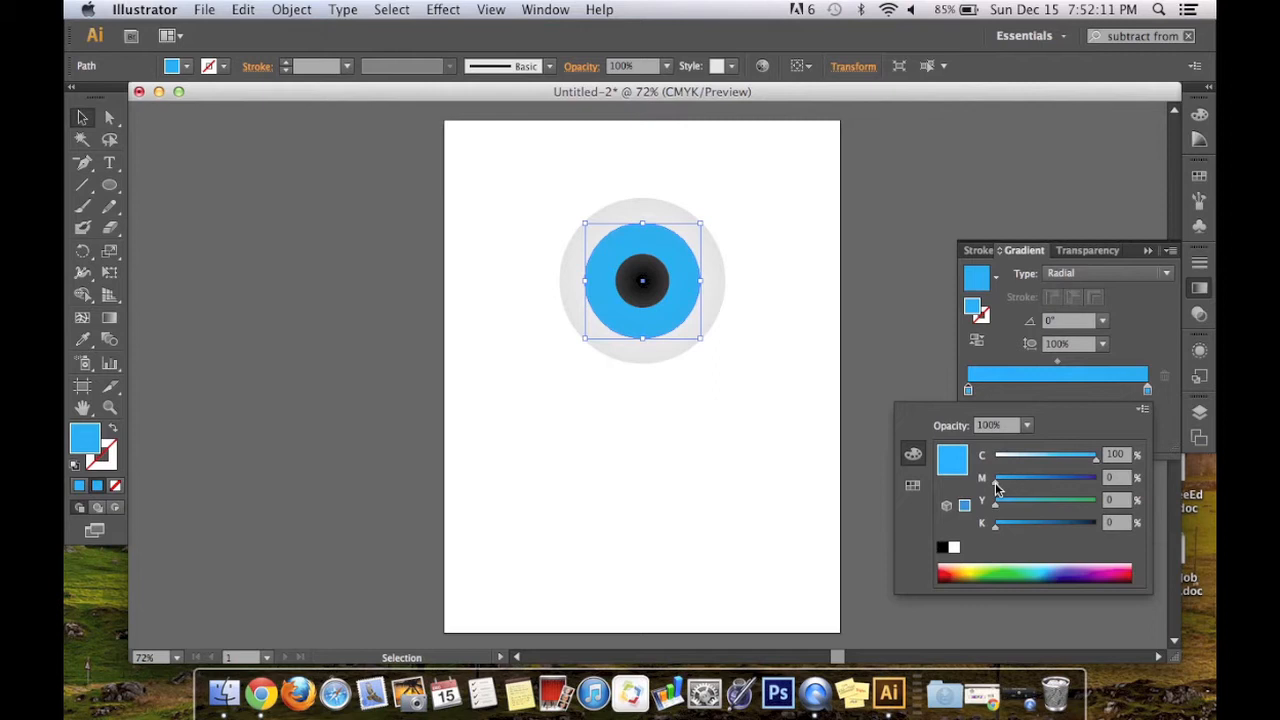
pyautogui.moveTo(995, 487); pyautogui.dragTo(1037, 483)
pyautogui.click(1063, 480)
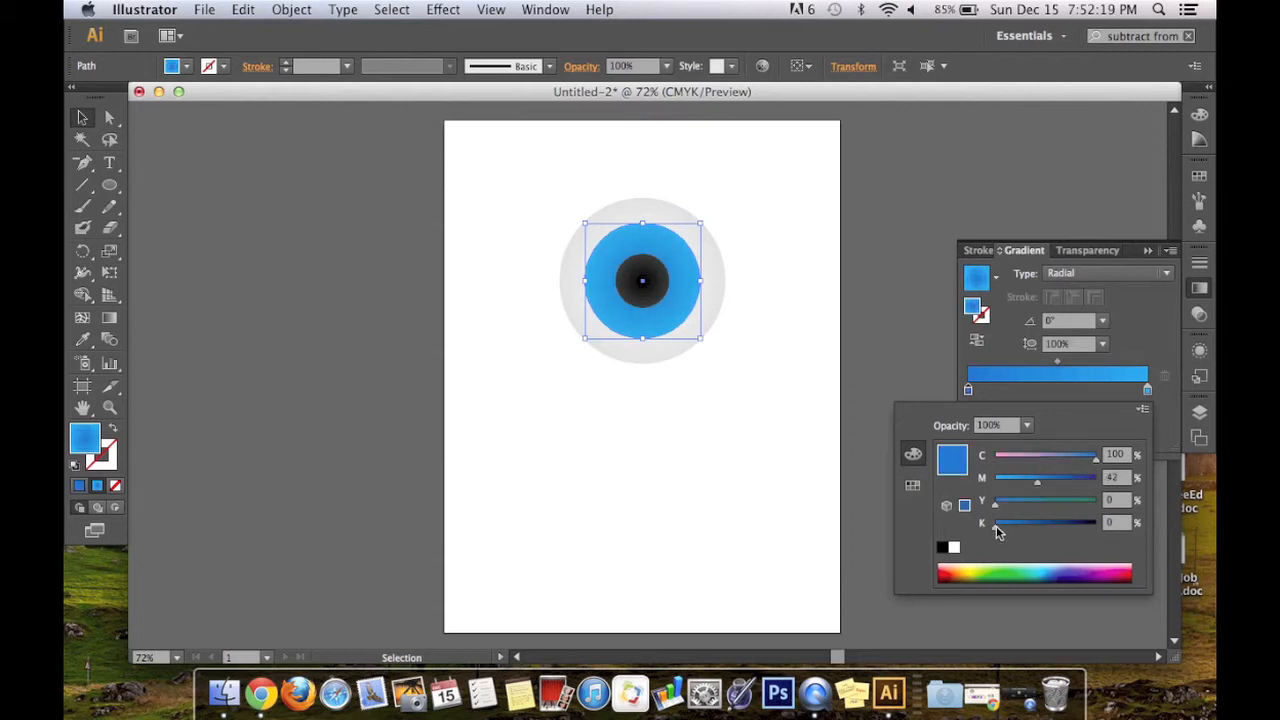
pyautogui.moveTo(996, 525)
pyautogui.mouseDown()
pyautogui.moveTo(1033, 526)
pyautogui.moveTo(997, 524)
pyautogui.moveTo(1021, 527)
pyautogui.mouseUp()
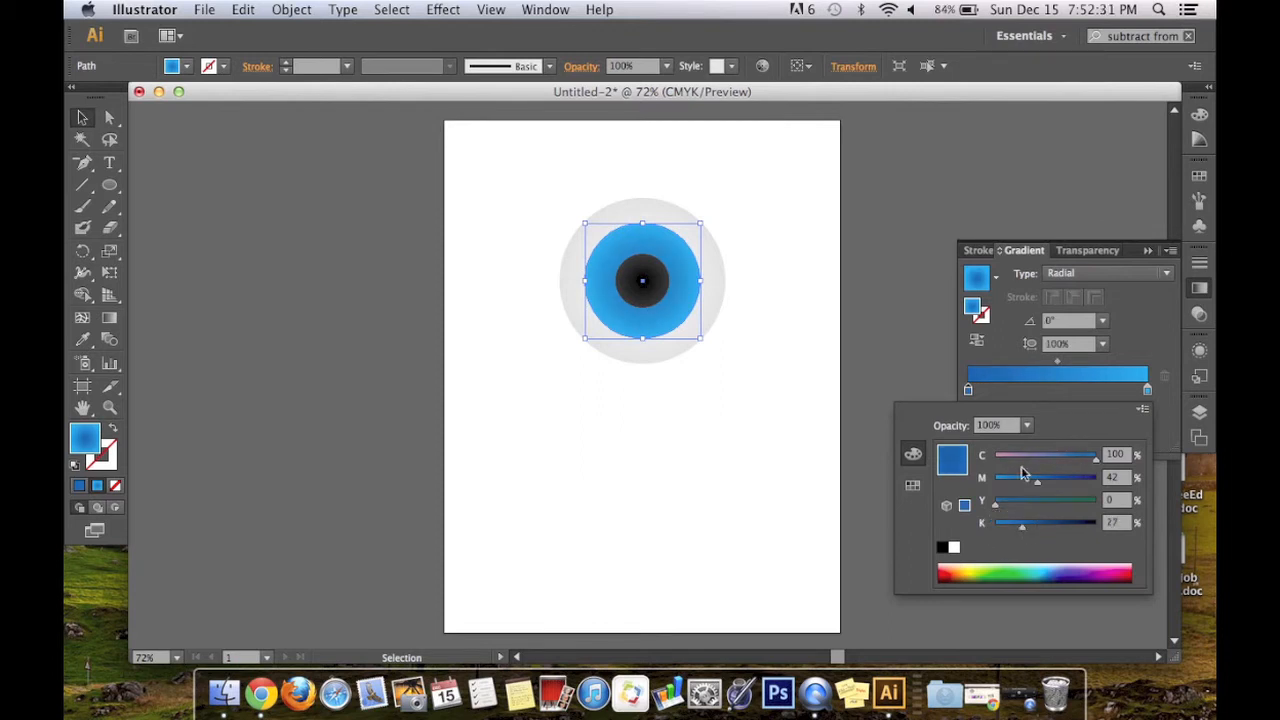
pyautogui.click(1109, 398)
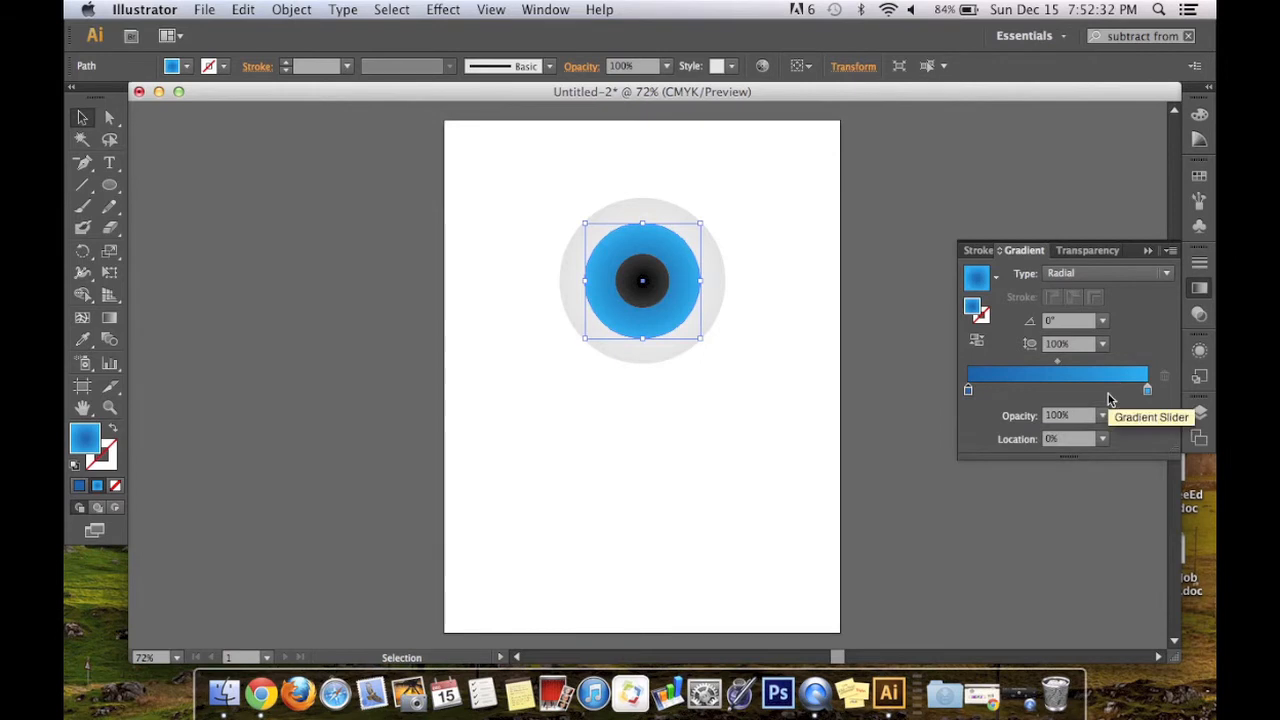
pyautogui.click(1148, 250)
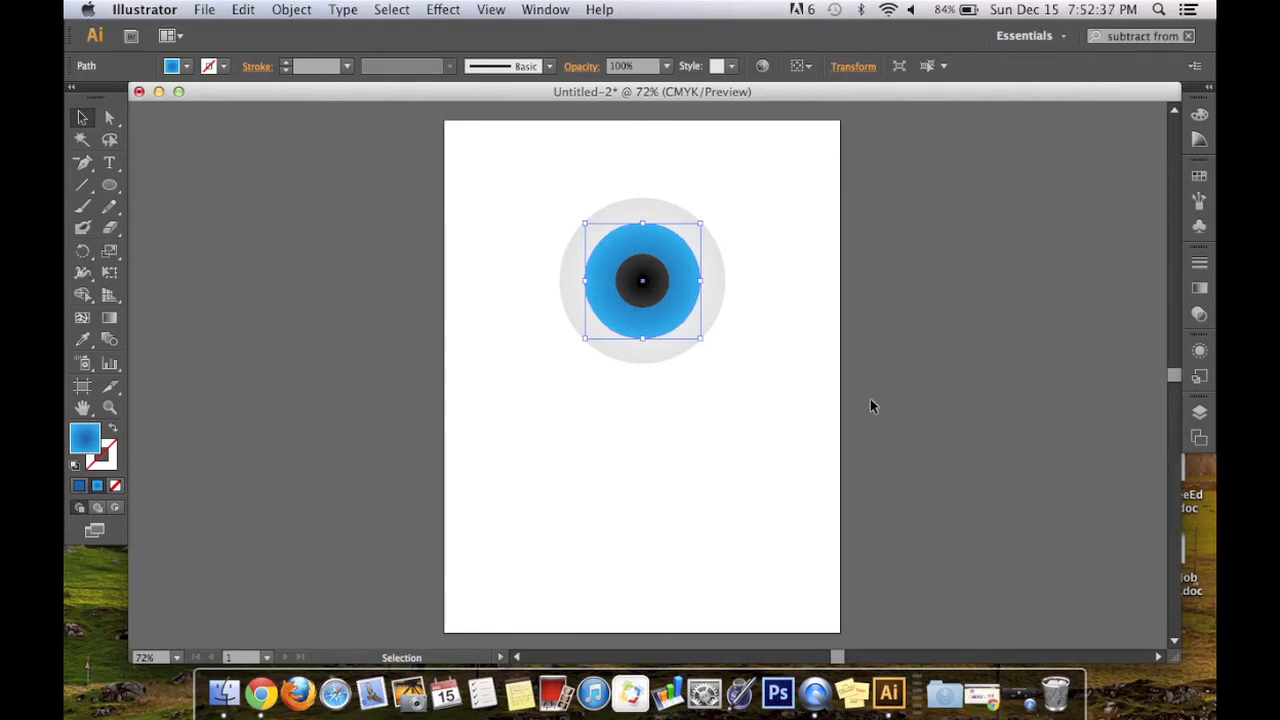
# Duplicate the large light outer circle and enlarge the copy slightly, placing it below the eye
pyautogui.click(870, 402)
pyautogui.click(708, 249)
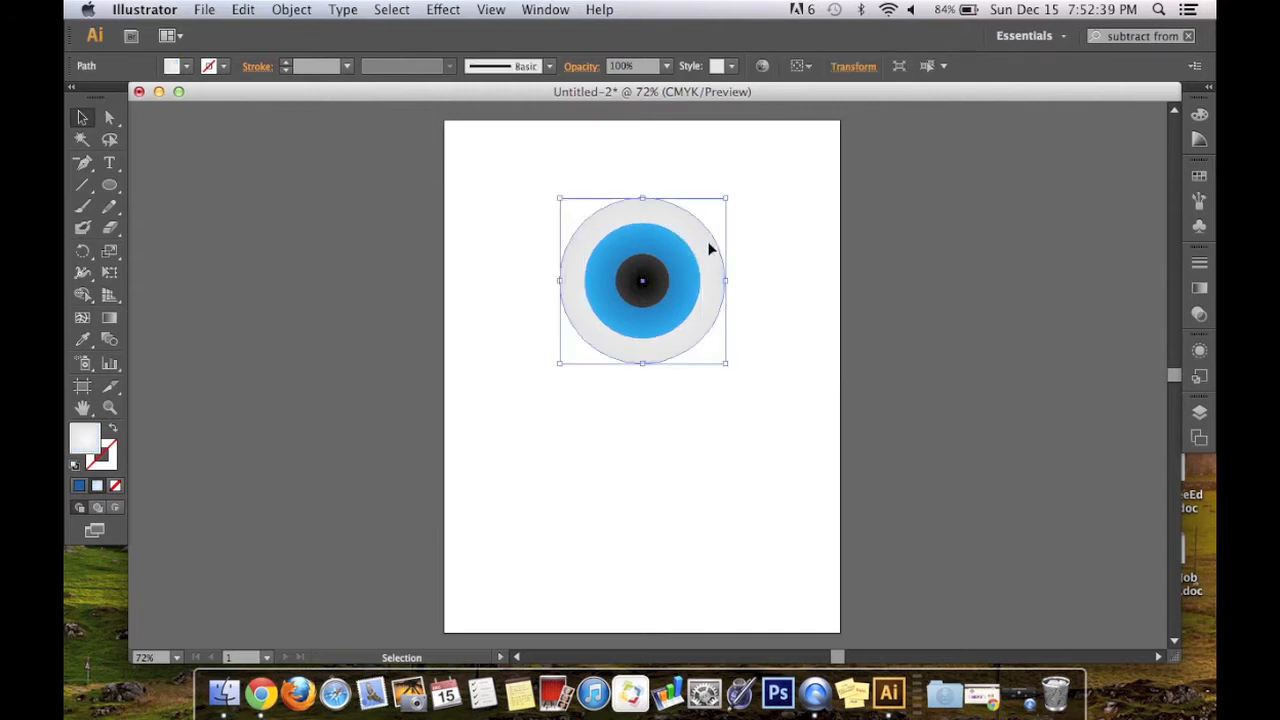
pyautogui.click(793, 305)
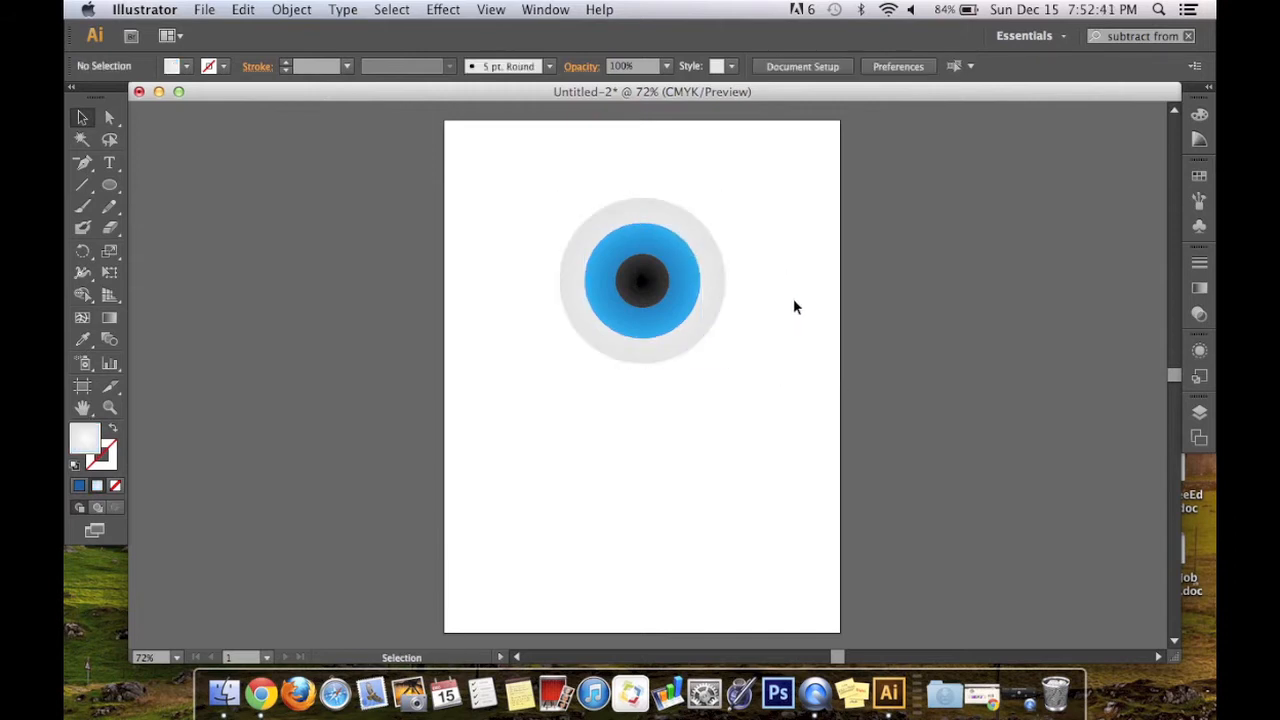
pyautogui.press('super+v')
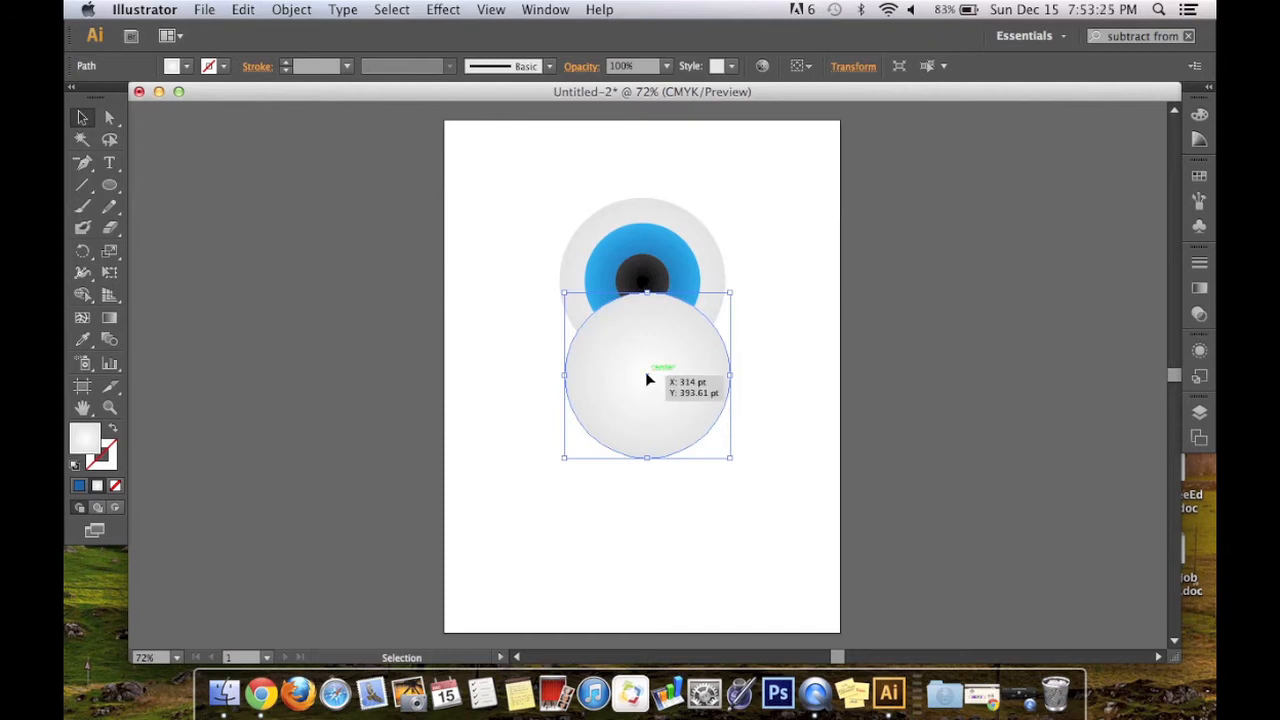
pyautogui.moveTo(680, 366); pyautogui.dragTo(606, 440)
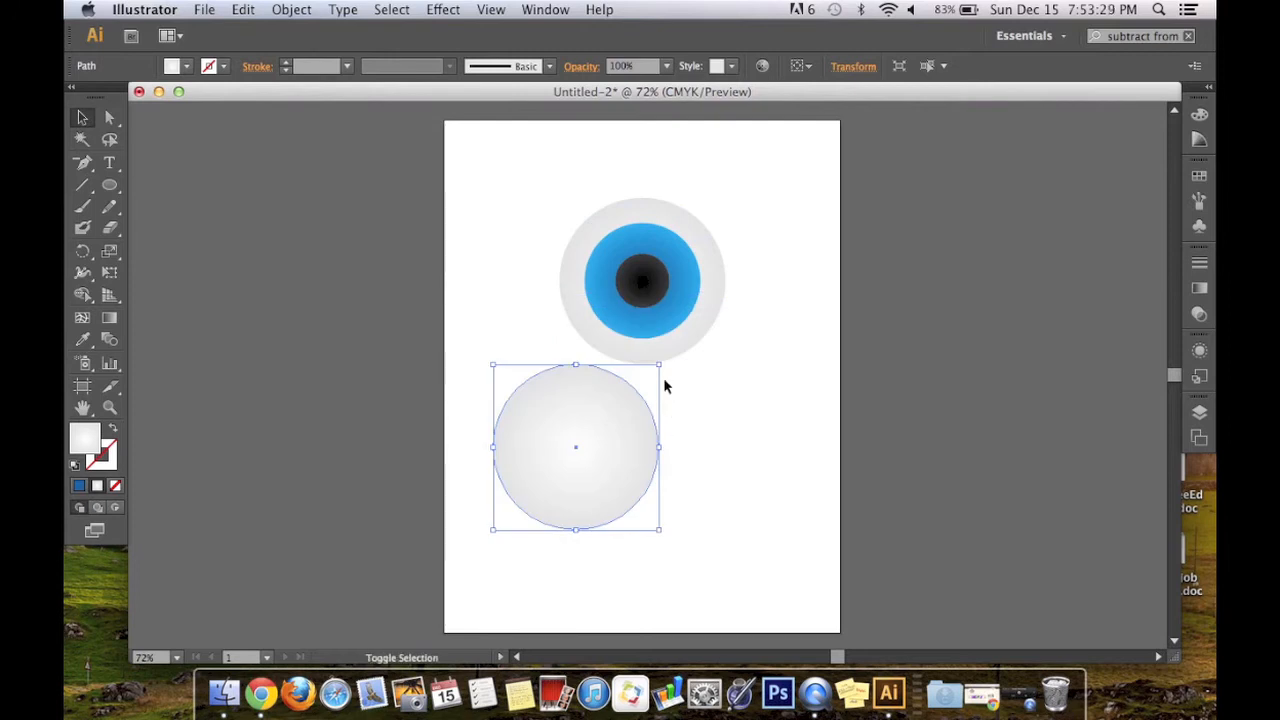
pyautogui.moveTo(658, 364); pyautogui.dragTo(704, 344)
pyautogui.moveTo(583, 417); pyautogui.dragTo(708, 440)
# Send the enlarged circle to the back and centre it on the eye
pyautogui.rightClick(716, 439)
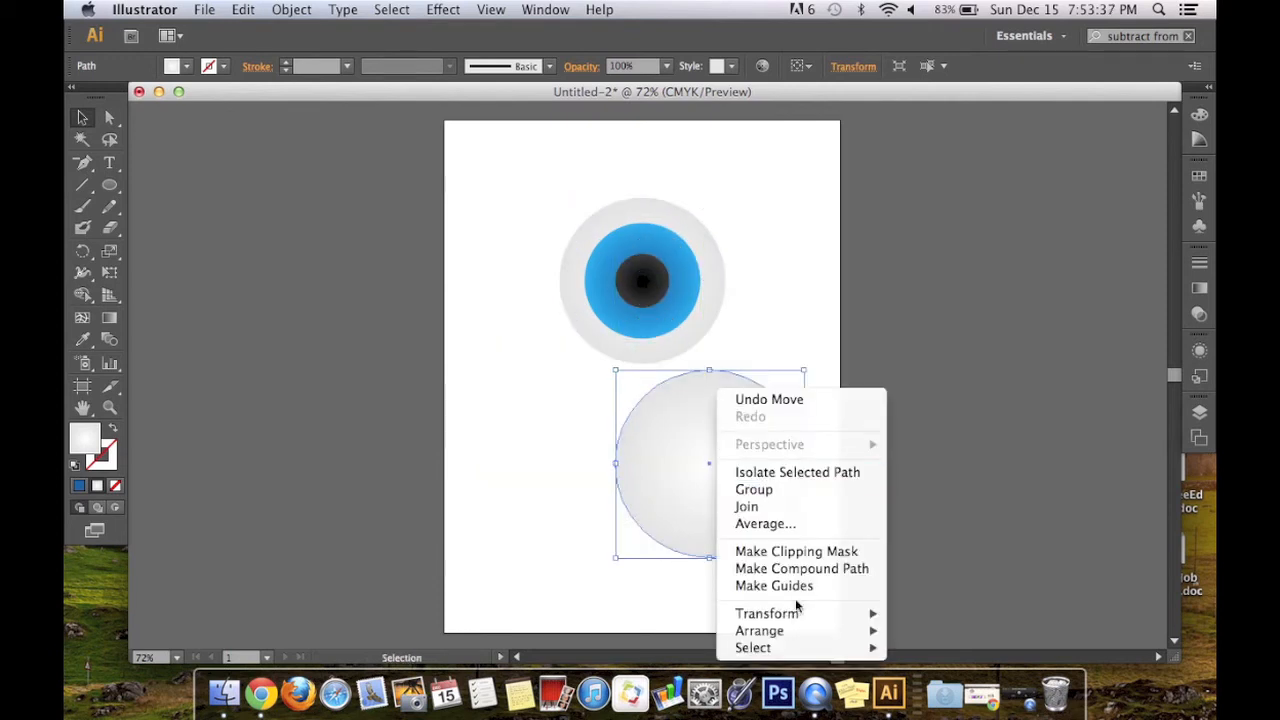
pyautogui.moveTo(808, 628)
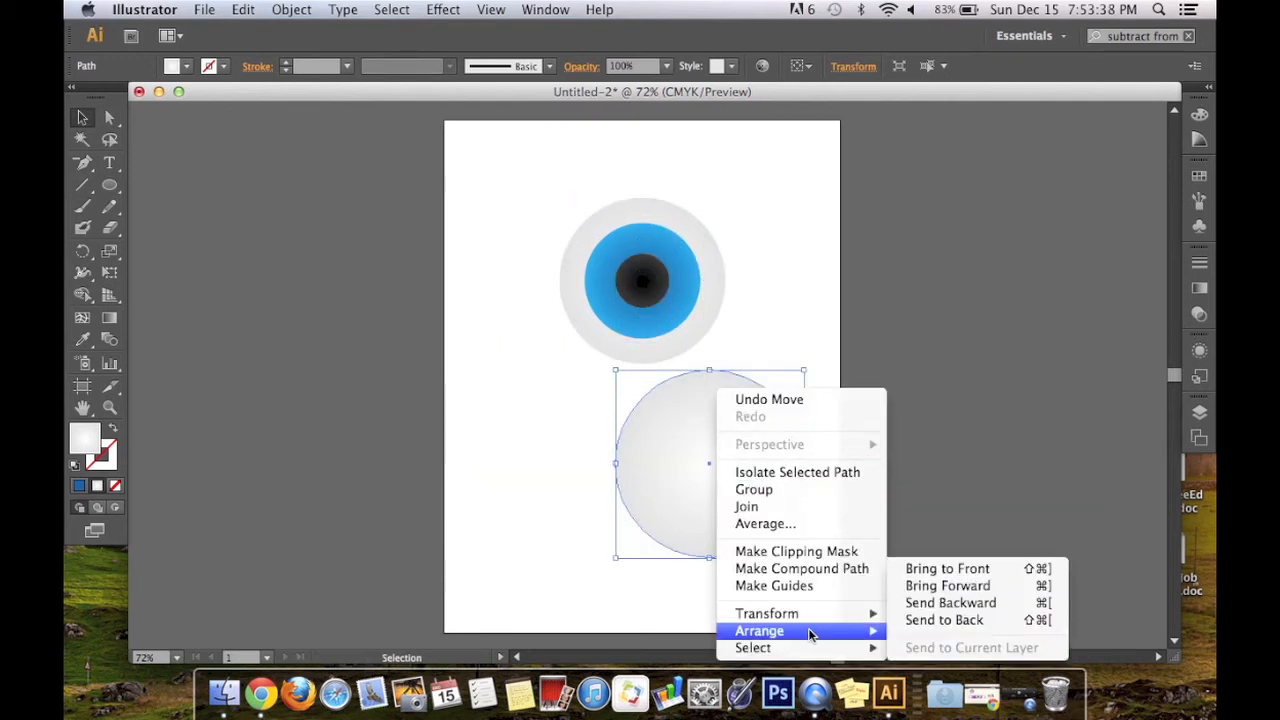
pyautogui.click(944, 620)
pyautogui.moveTo(746, 461); pyautogui.dragTo(654, 272)
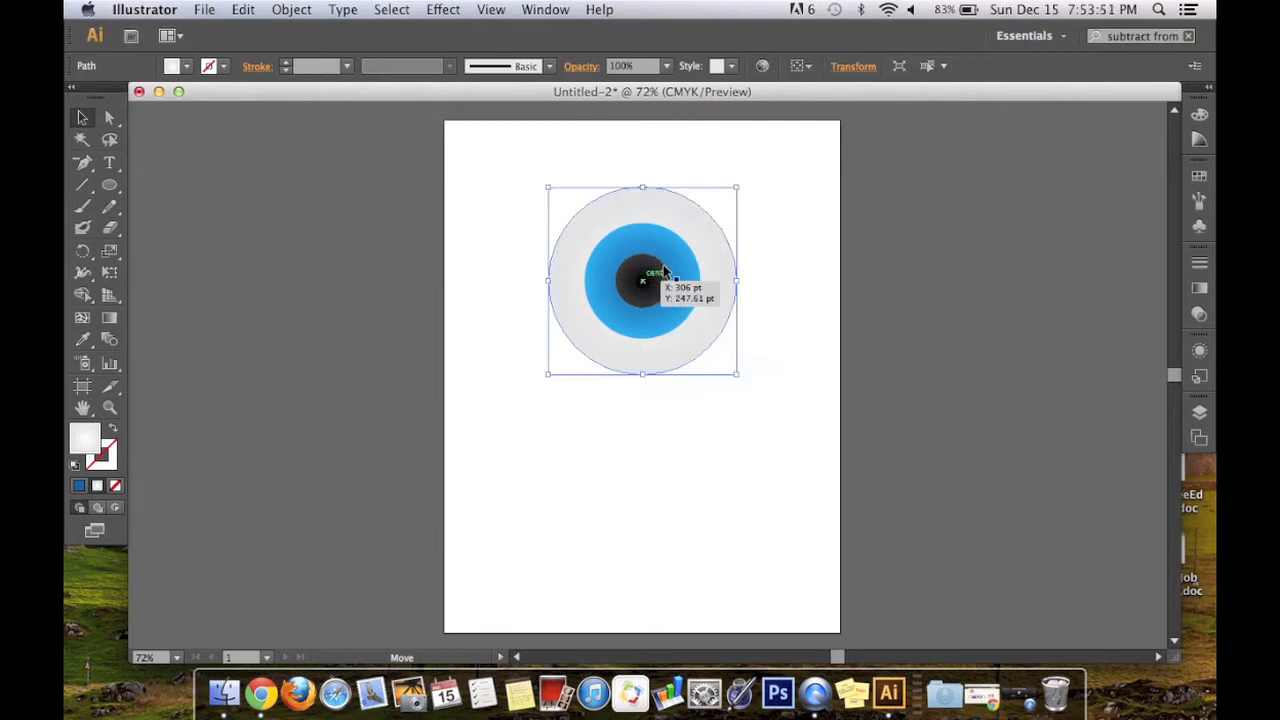
# Set both gradient stops of the enlarged back circle to the green swatch with C 100 and Y 100
pyautogui.click(1199, 290)
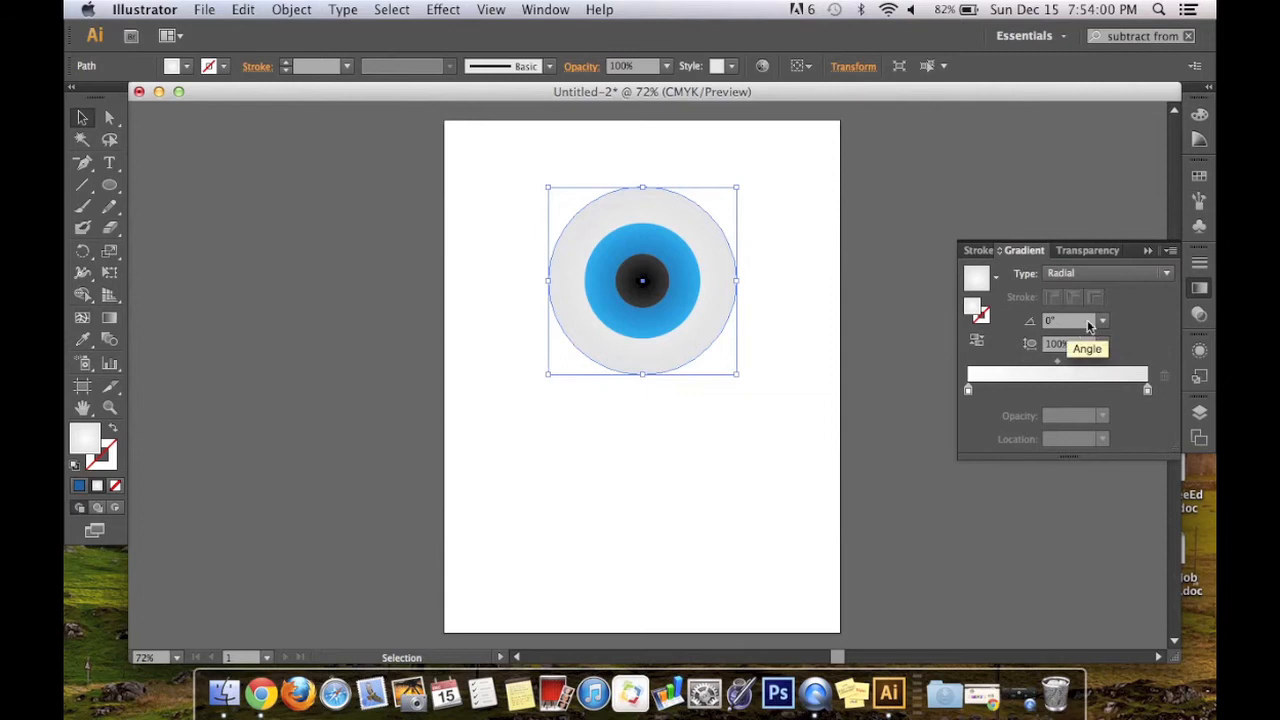
pyautogui.doubleClick(968, 392)
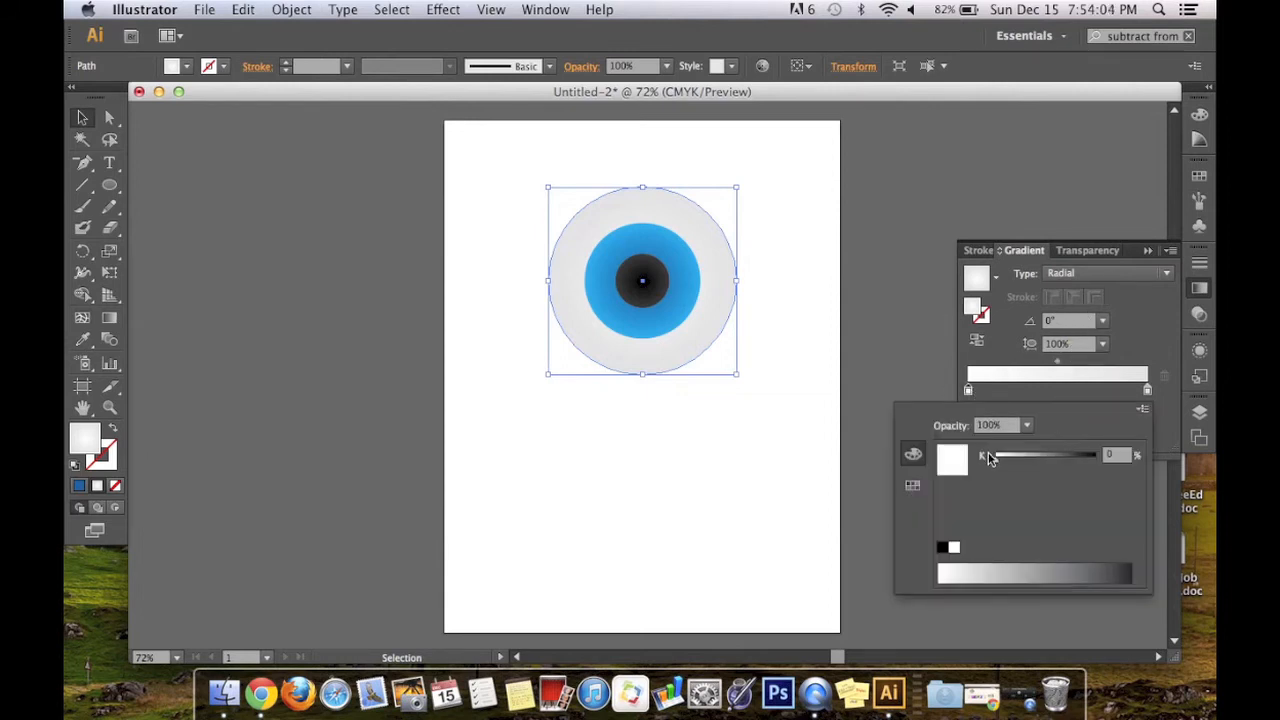
pyautogui.click(912, 485)
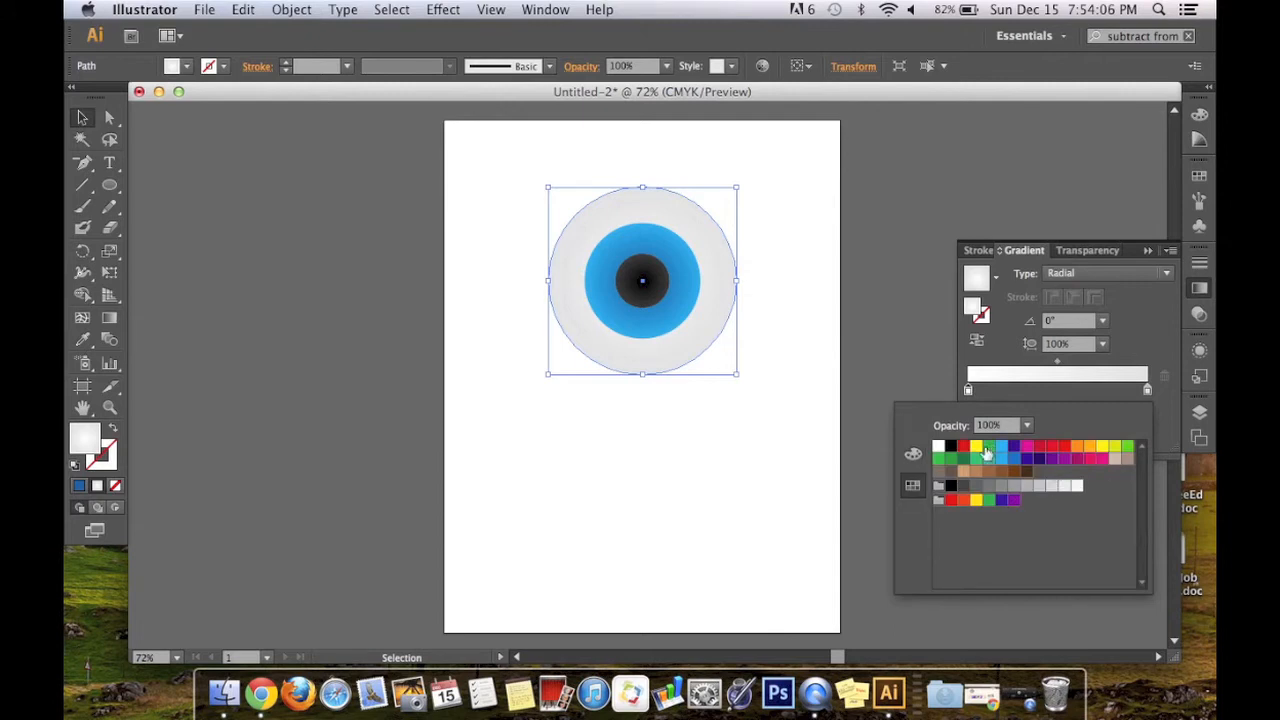
pyautogui.click(988, 447)
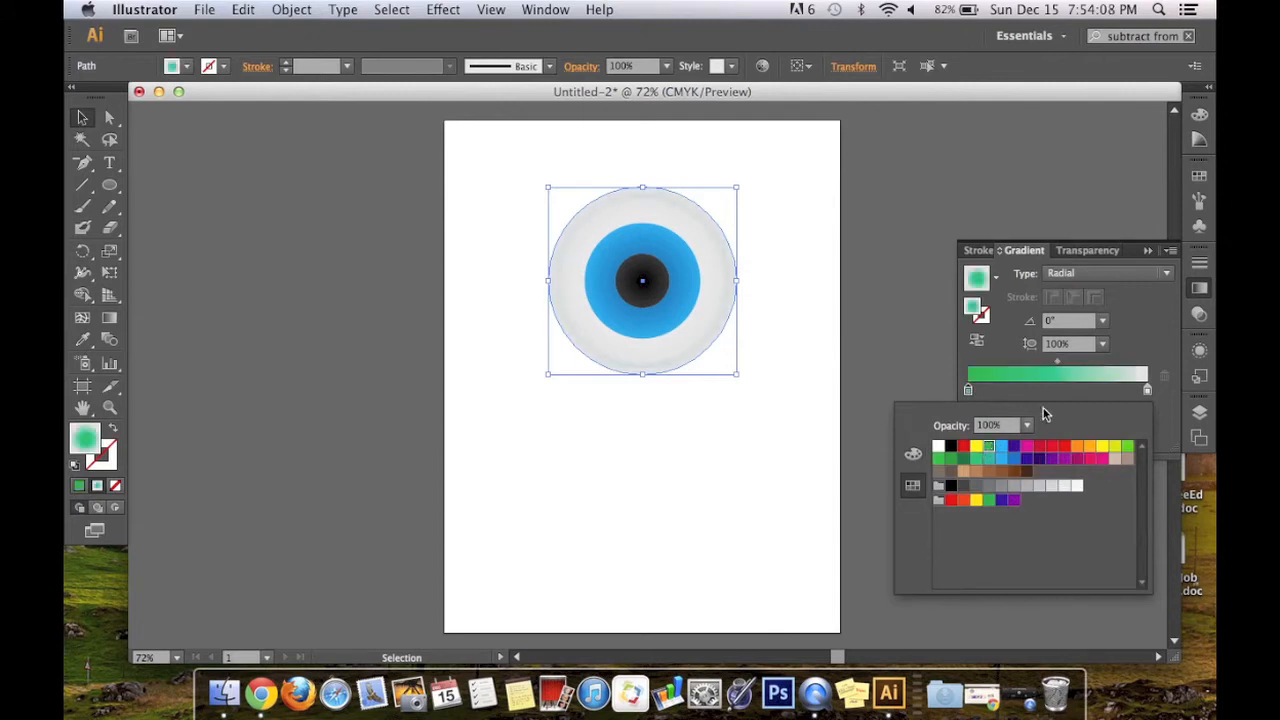
pyautogui.click(1155, 340)
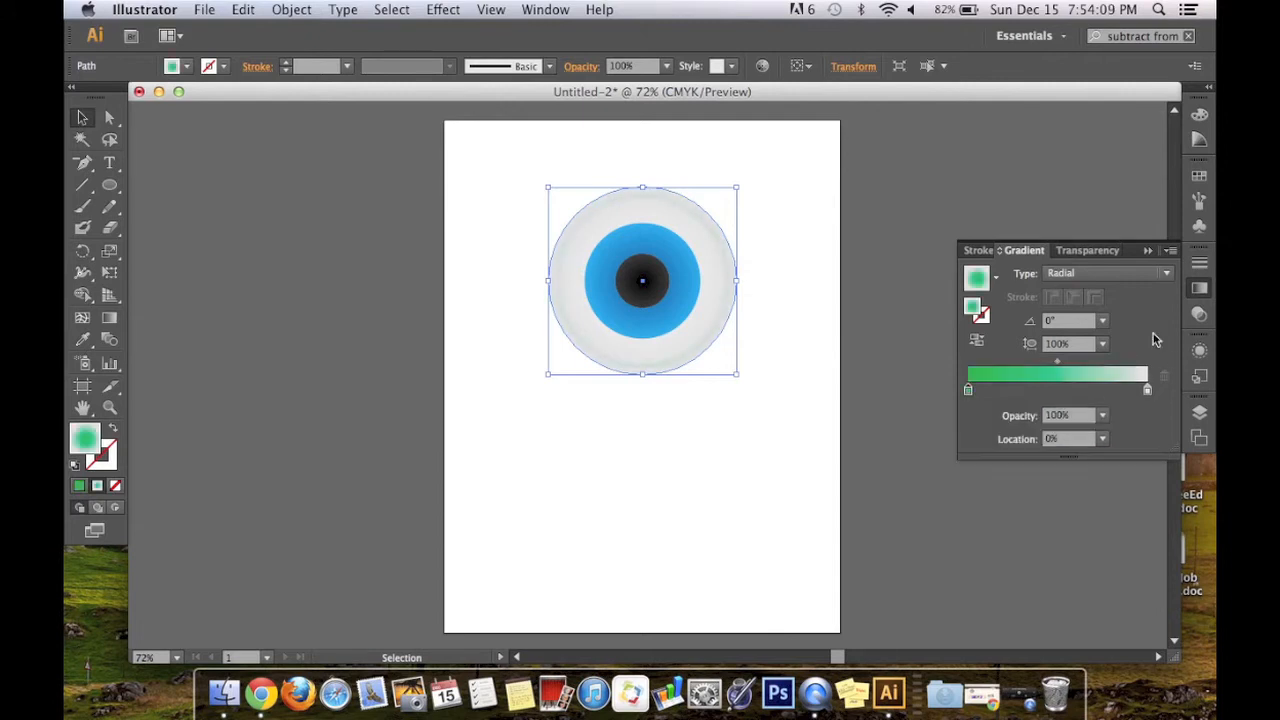
pyautogui.doubleClick(1148, 390)
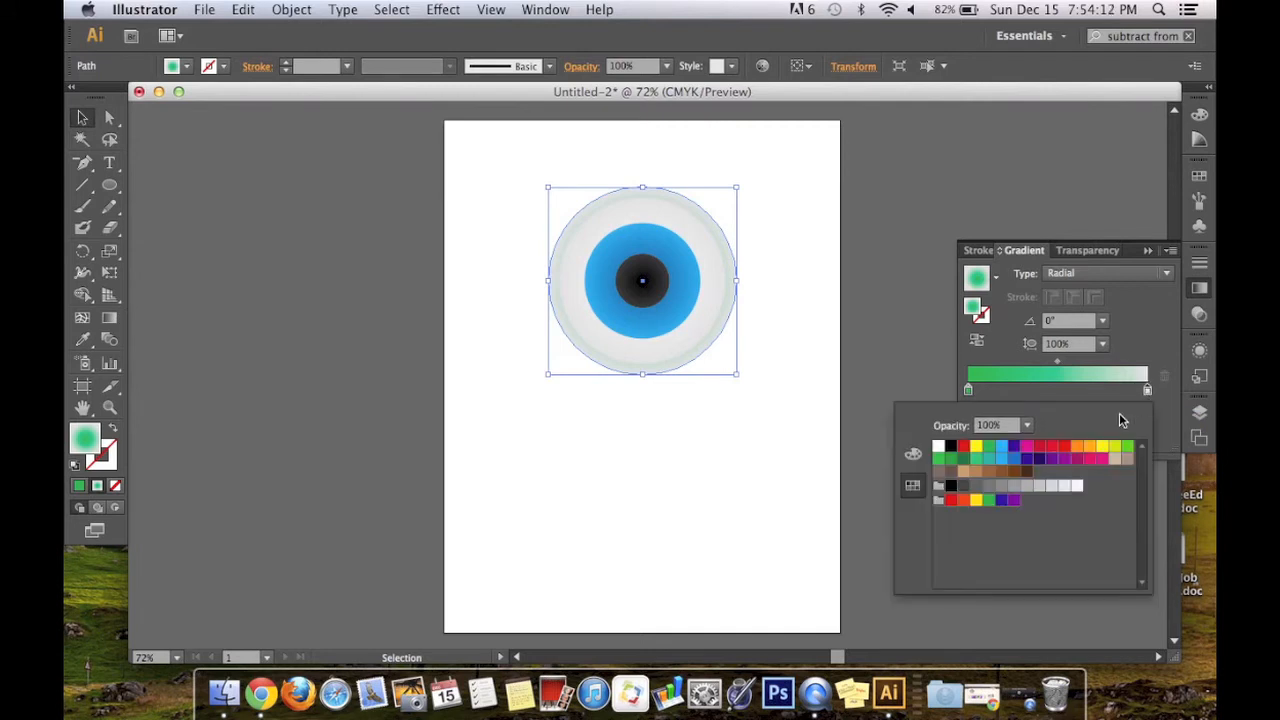
pyautogui.click(988, 446)
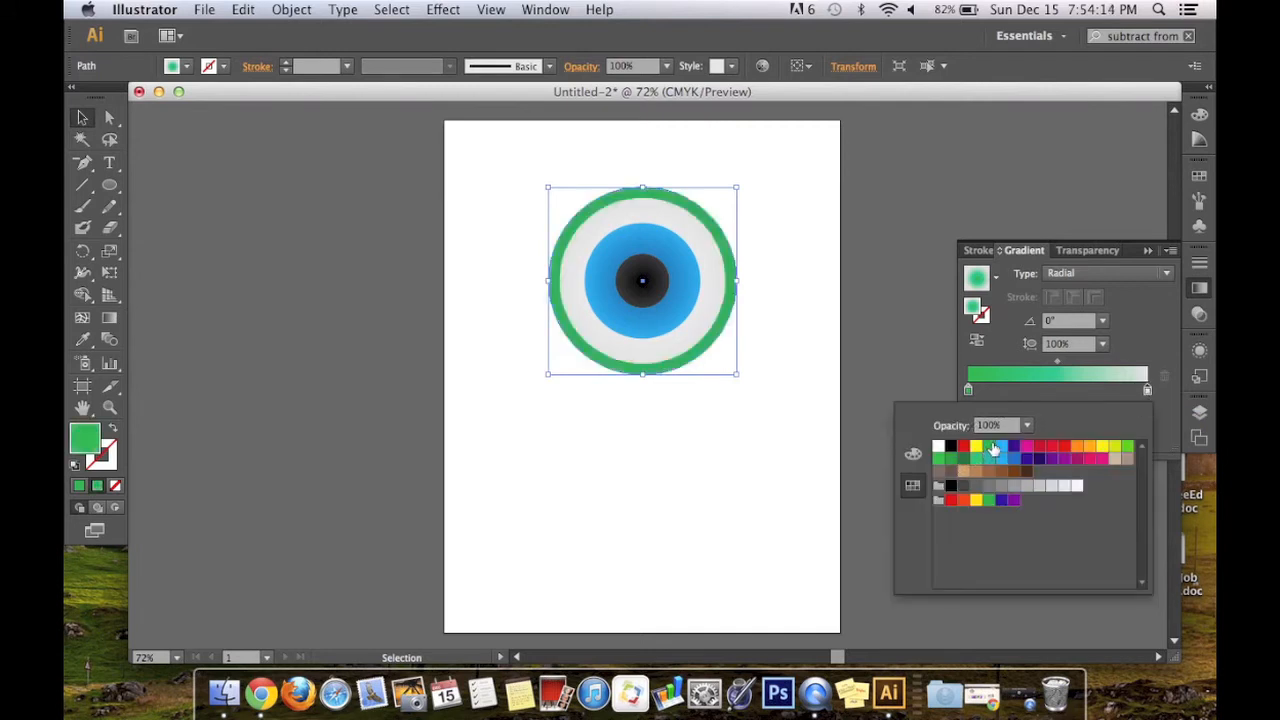
pyautogui.click(1148, 318)
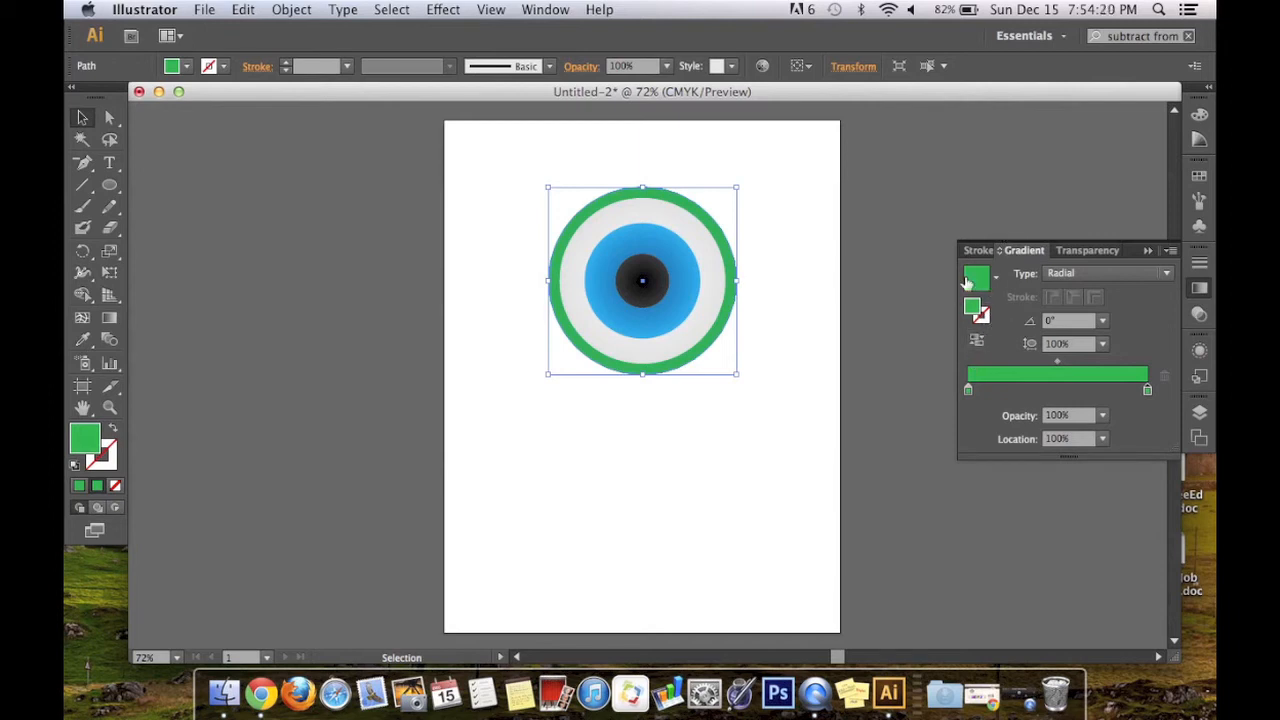
# Darken the outer gradient stop of the green back circle to C 100, M 0, Y 100, K 64
pyautogui.doubleClick(1148, 391)
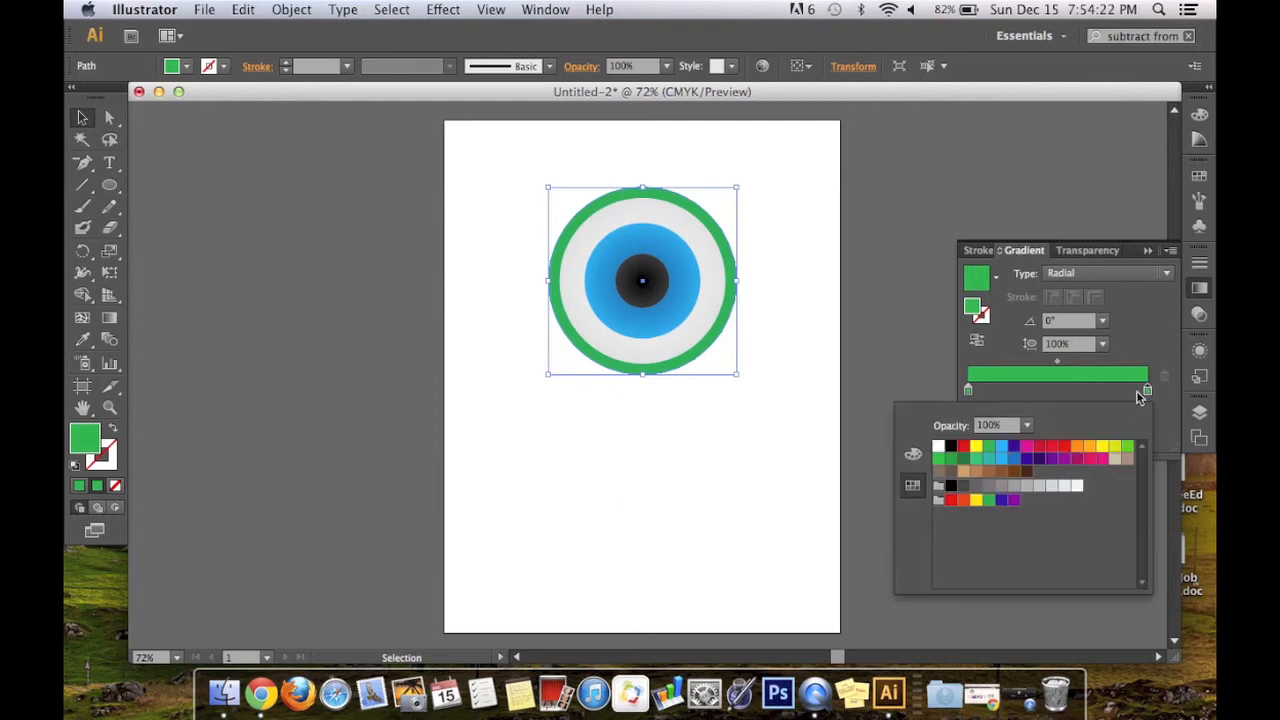
pyautogui.click(913, 454)
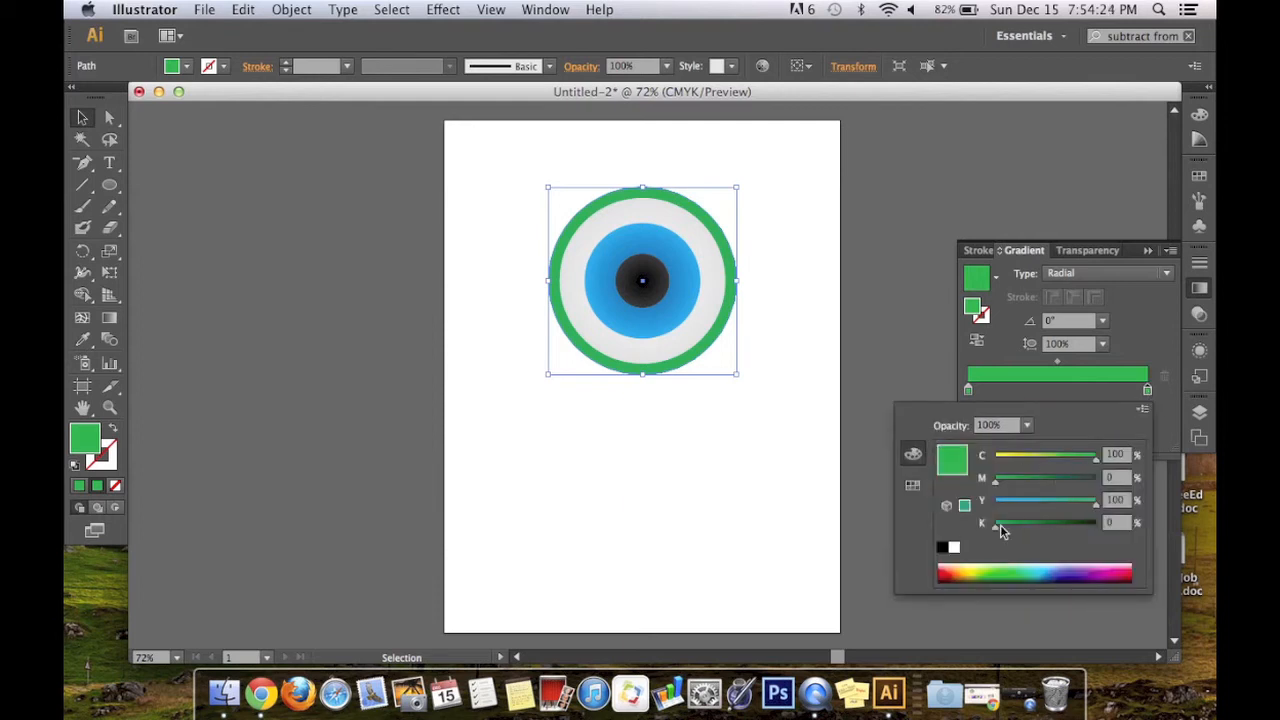
pyautogui.moveTo(998, 534); pyautogui.dragTo(1066, 525)
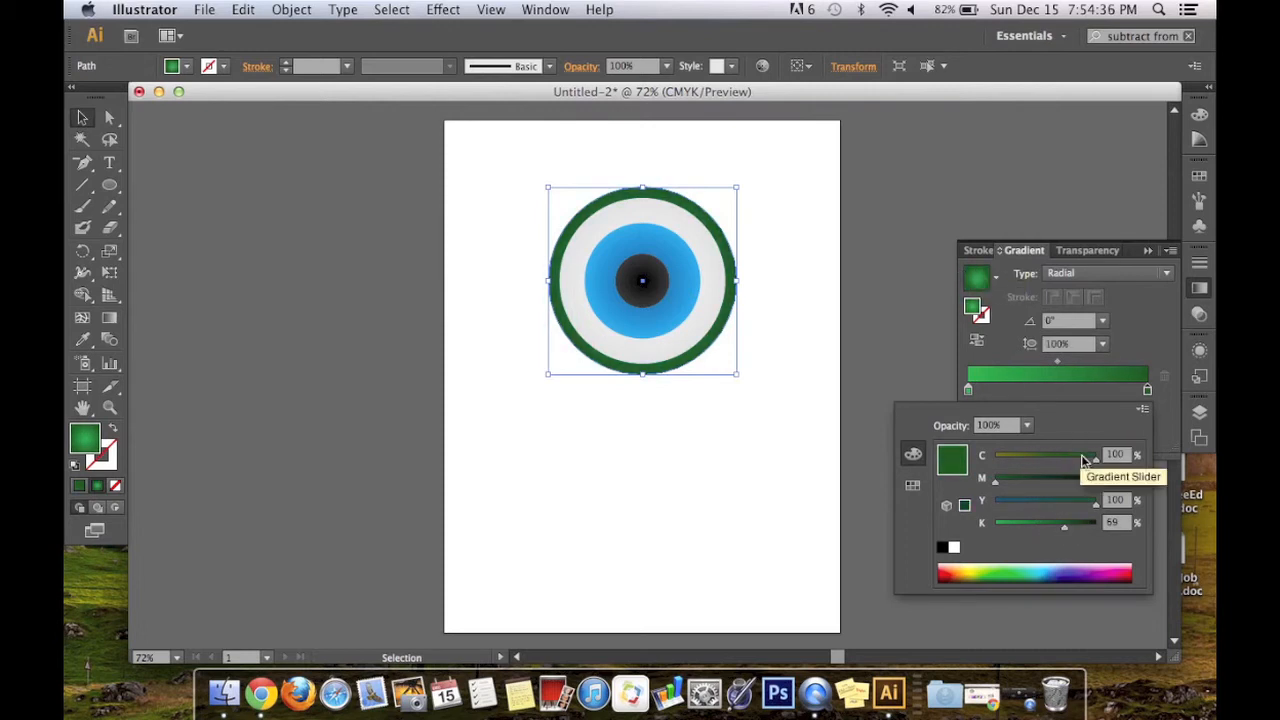
pyautogui.moveTo(1069, 527)
pyautogui.mouseDown()
pyautogui.moveTo(1049, 526)
pyautogui.moveTo(1064, 533)
pyautogui.mouseUp()
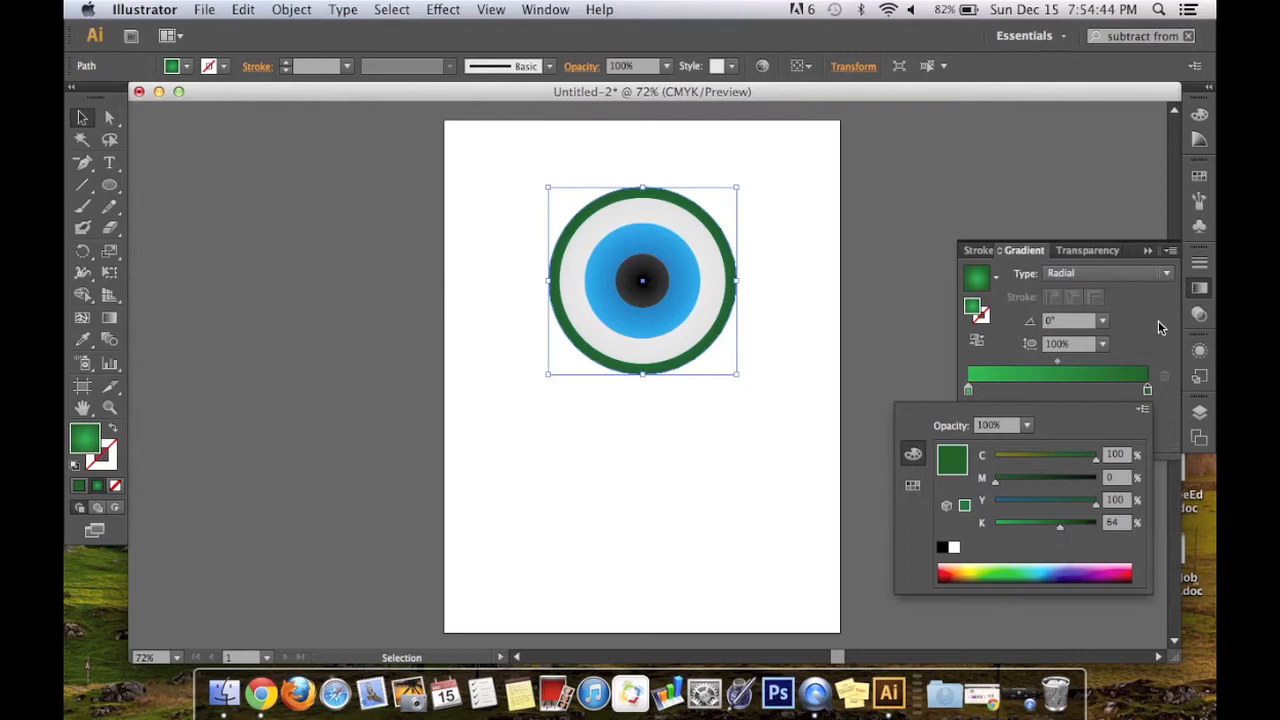
pyautogui.click(1148, 344)
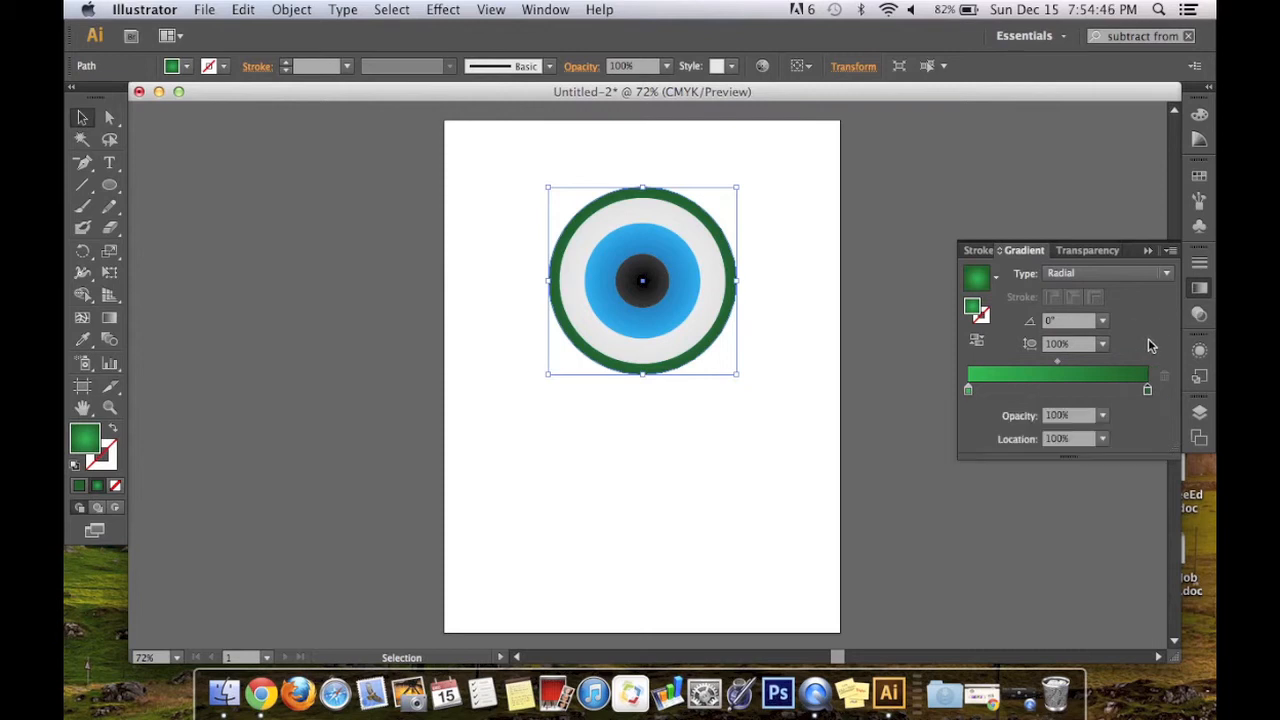
# Reverse the back circle's gradient so the dark green stop sits at location 0% and the bright green at the outer end
pyautogui.moveTo(1147, 389)
pyautogui.mouseDown()
pyautogui.moveTo(1014, 391)
pyautogui.moveTo(1157, 377)
pyautogui.moveTo(1147, 389)
pyautogui.mouseUp()
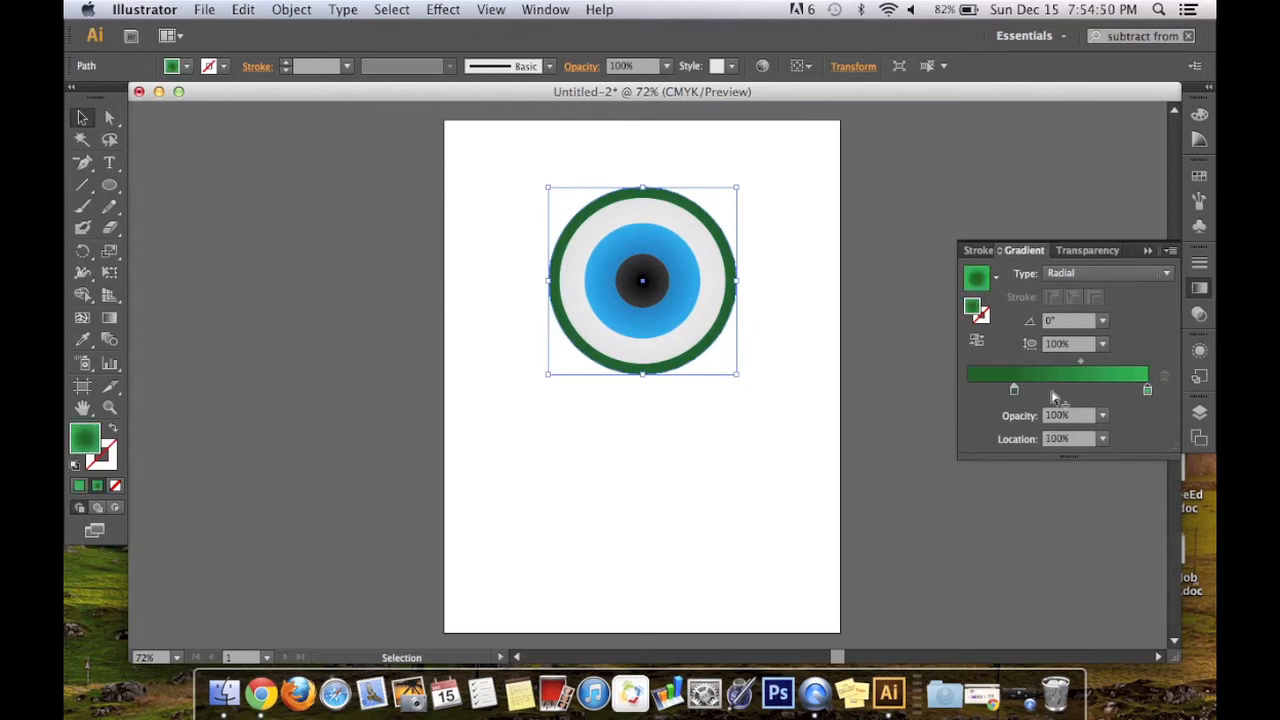
pyautogui.moveTo(1013, 393); pyautogui.dragTo(960, 391)
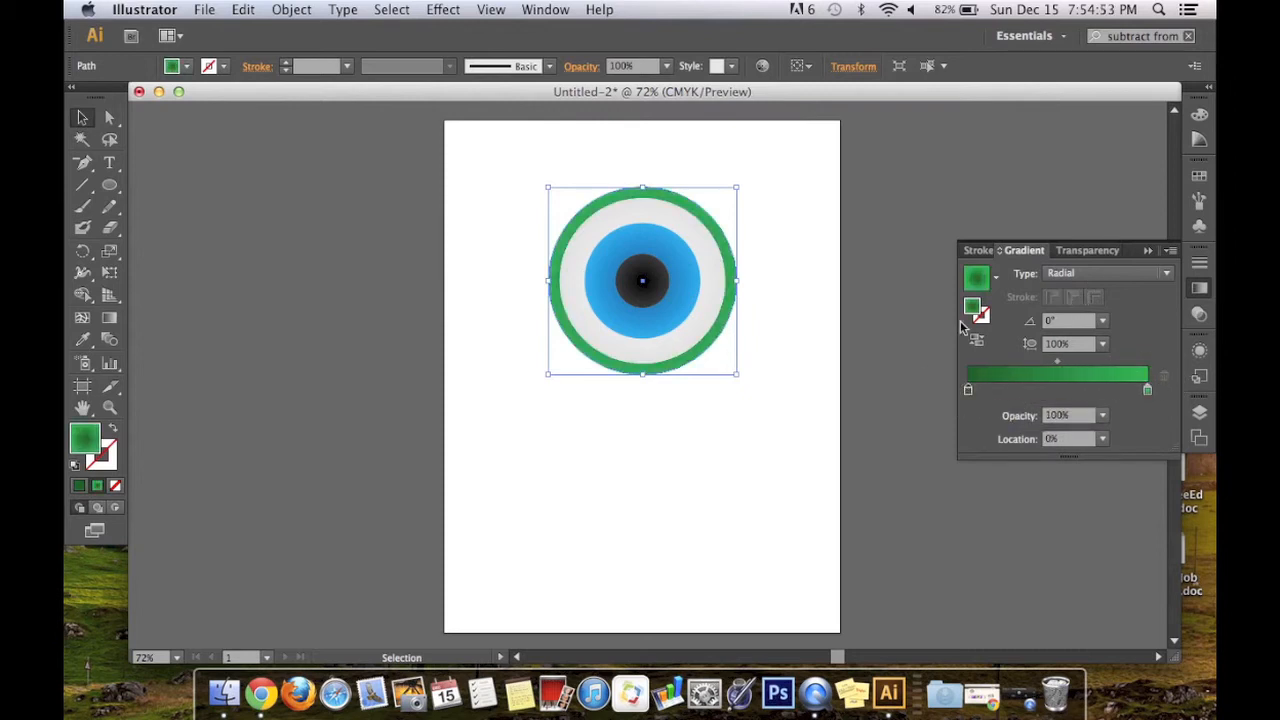
pyautogui.click(968, 391)
pyautogui.doubleClick(968, 391)
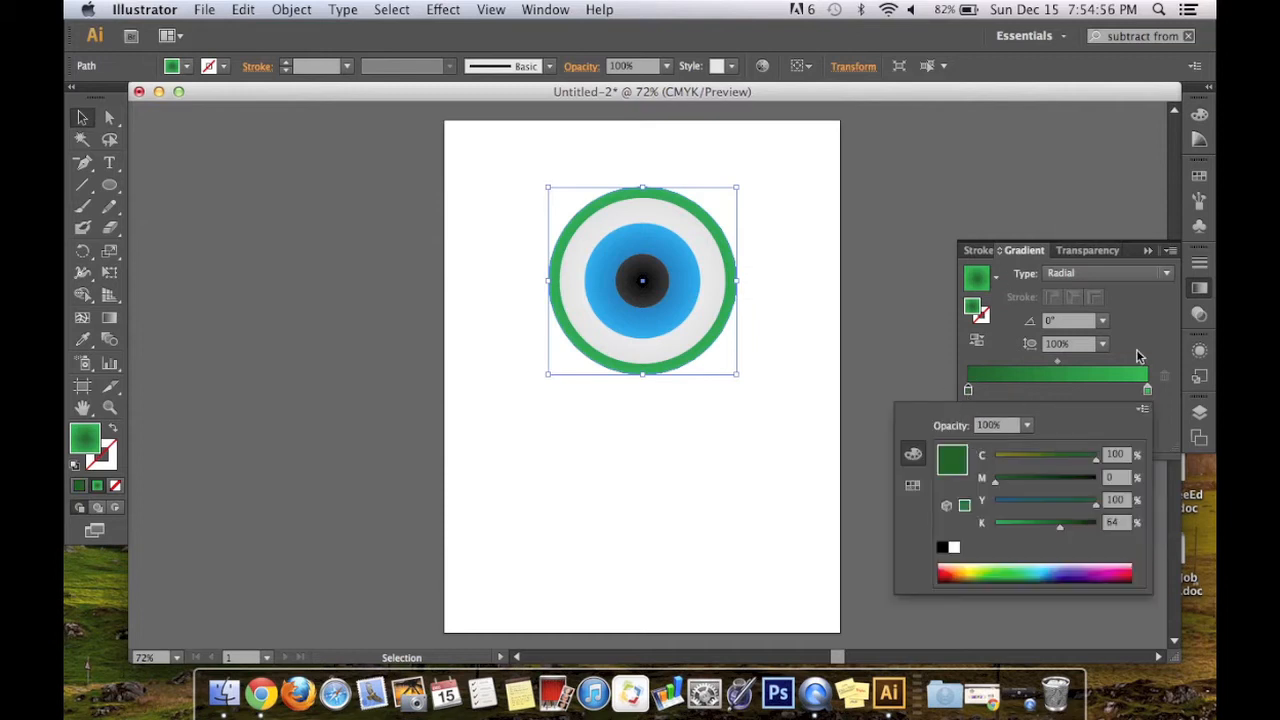
pyautogui.click(1137, 356)
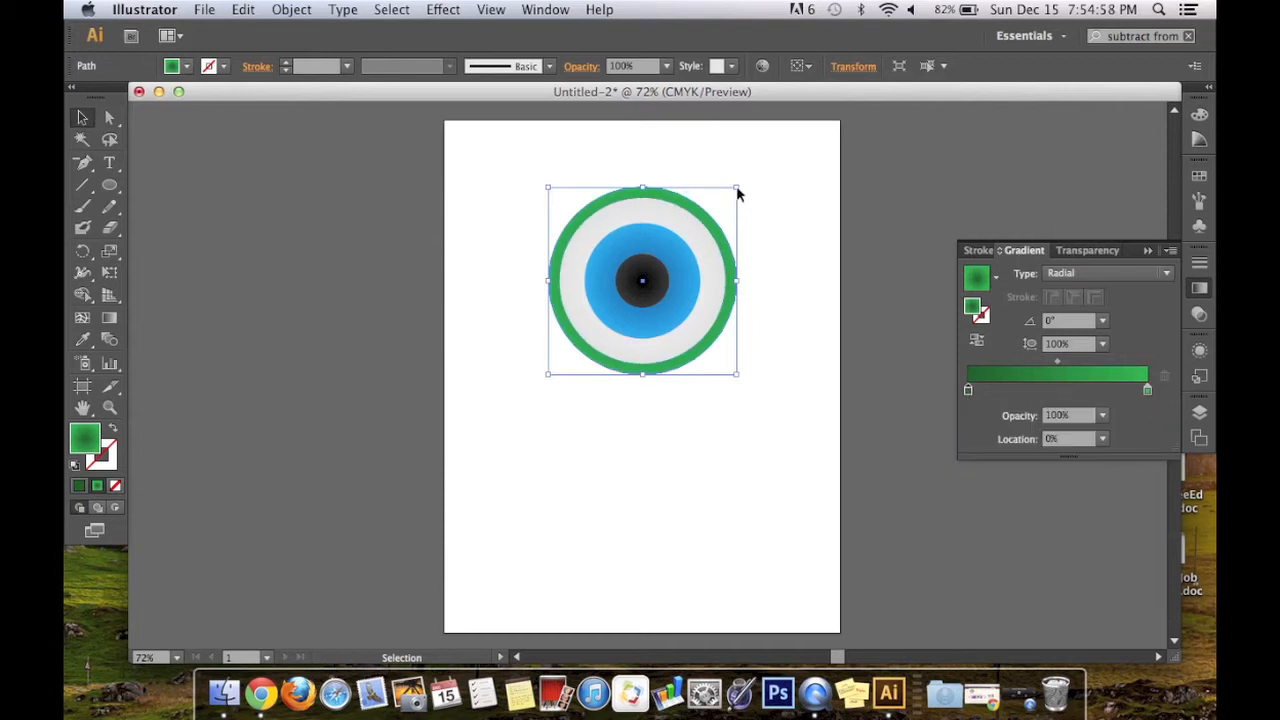
# Enlarge the green back circle proportionally and recentre it on the eye
pyautogui.moveTo(736, 187); pyautogui.dragTo(754, 170)
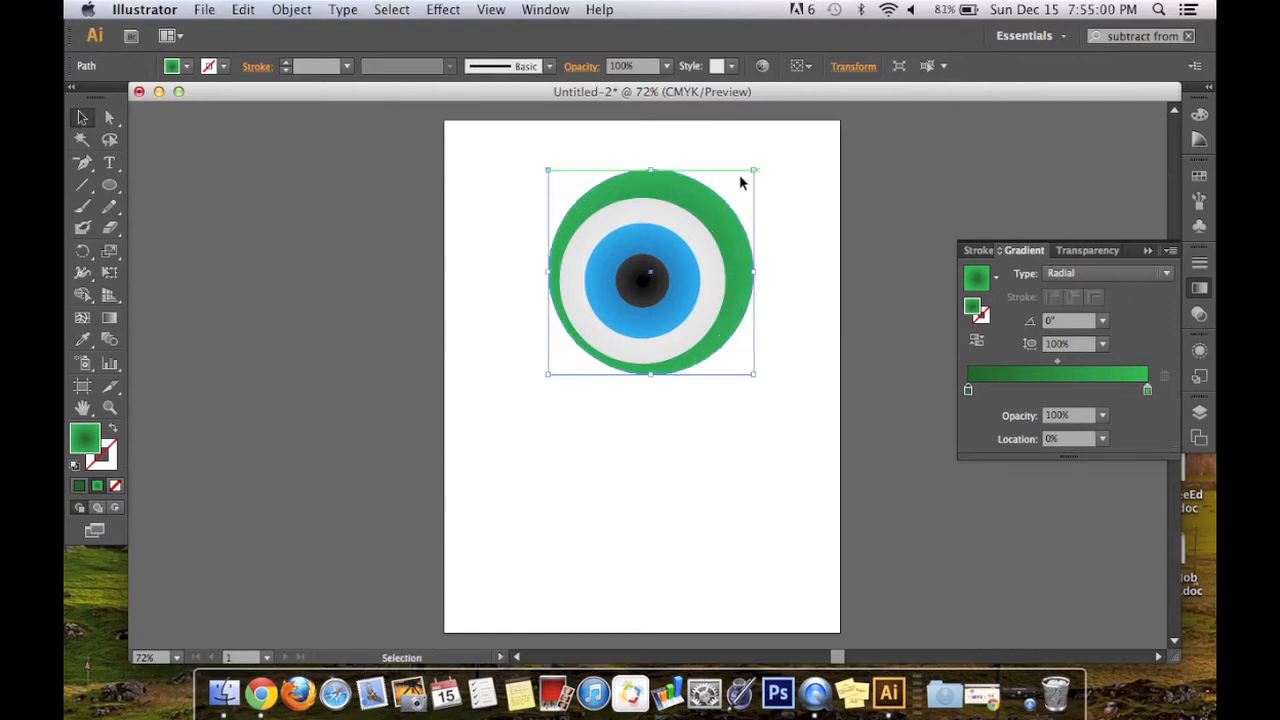
pyautogui.click(683, 193)
pyautogui.moveTo(683, 193); pyautogui.dragTo(672, 201)
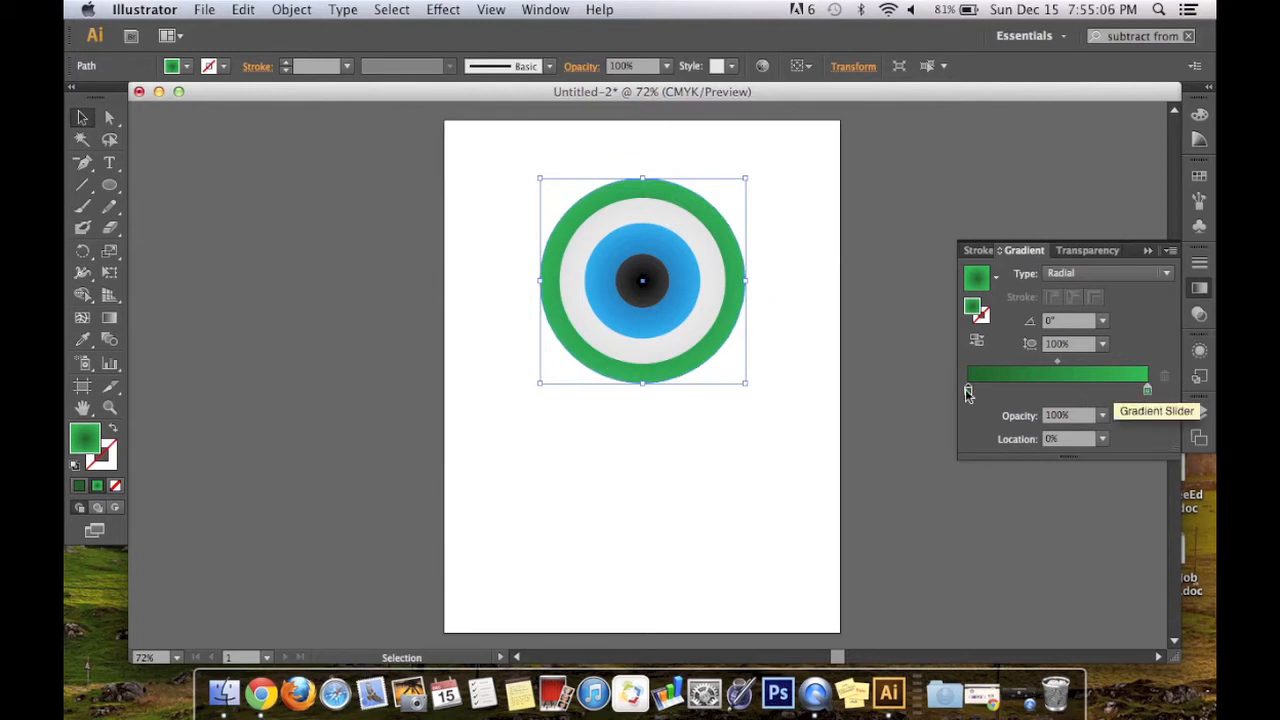
pyautogui.moveTo(968, 392); pyautogui.dragTo(995, 393)
pyautogui.press('super+z')
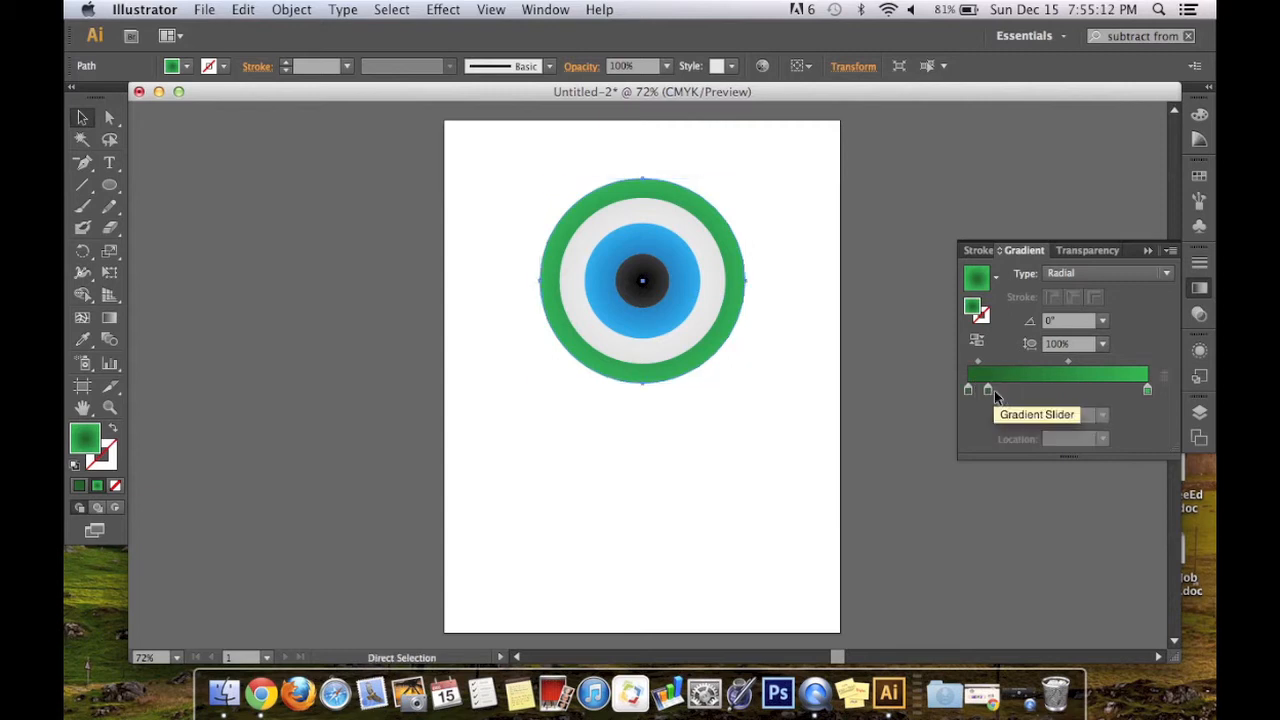
pyautogui.press('super+z')
# Move the dark green gradient stop of the back circle outward from the centre to widen its dark area
pyautogui.moveTo(970, 392); pyautogui.dragTo(1020, 395)
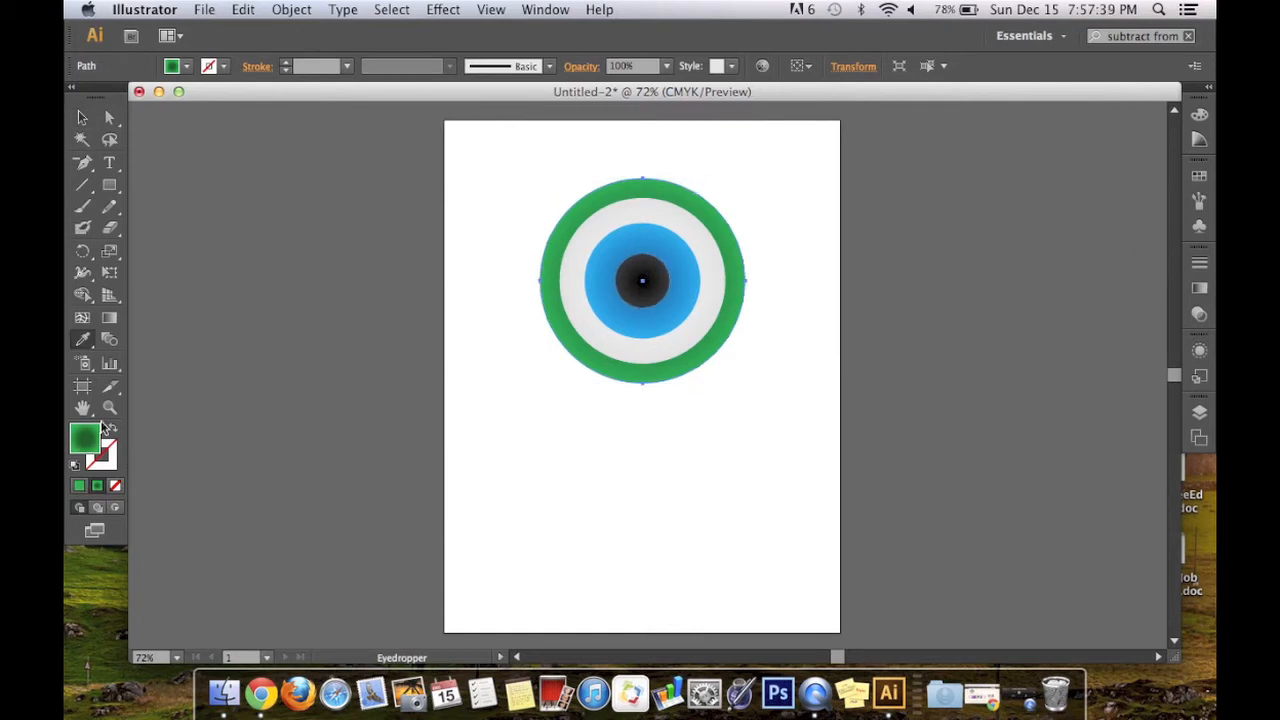
# Draw a rectangle about 316 by 546 pt, aligned with the green circle's top and sides, and fill it with solid green
pyautogui.click(109, 185)
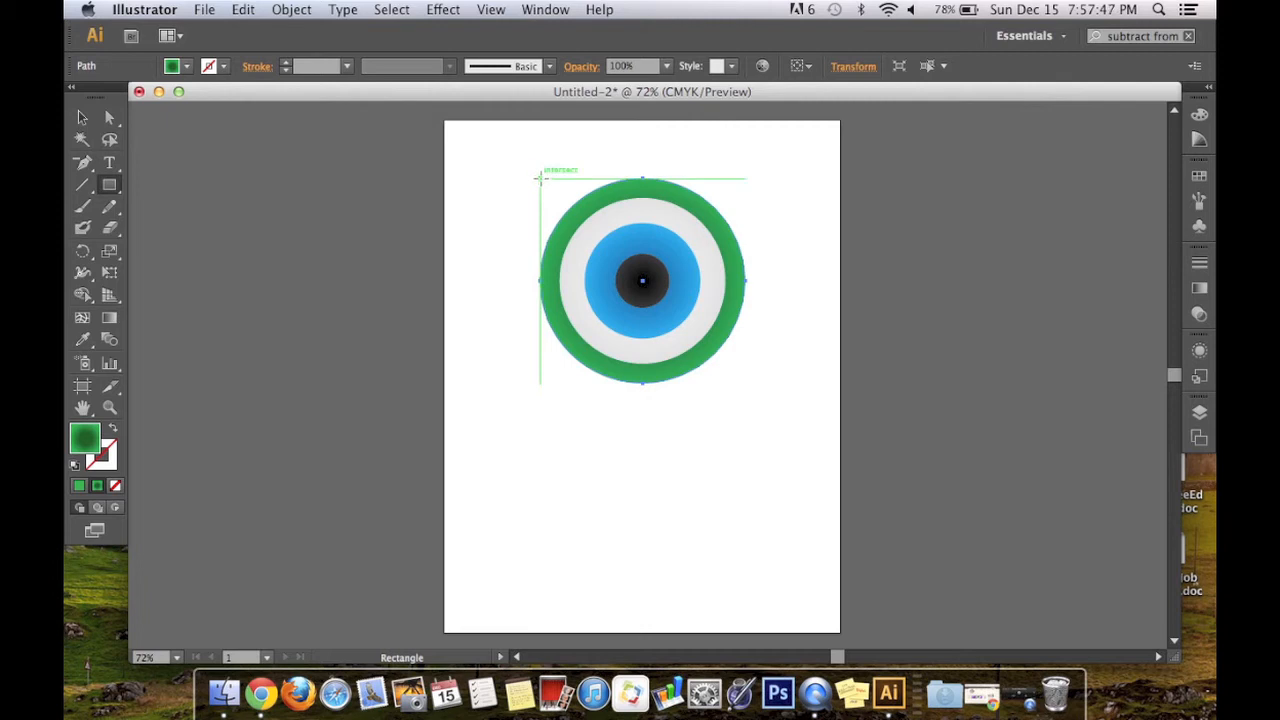
pyautogui.moveTo(540, 178); pyautogui.dragTo(745, 531)
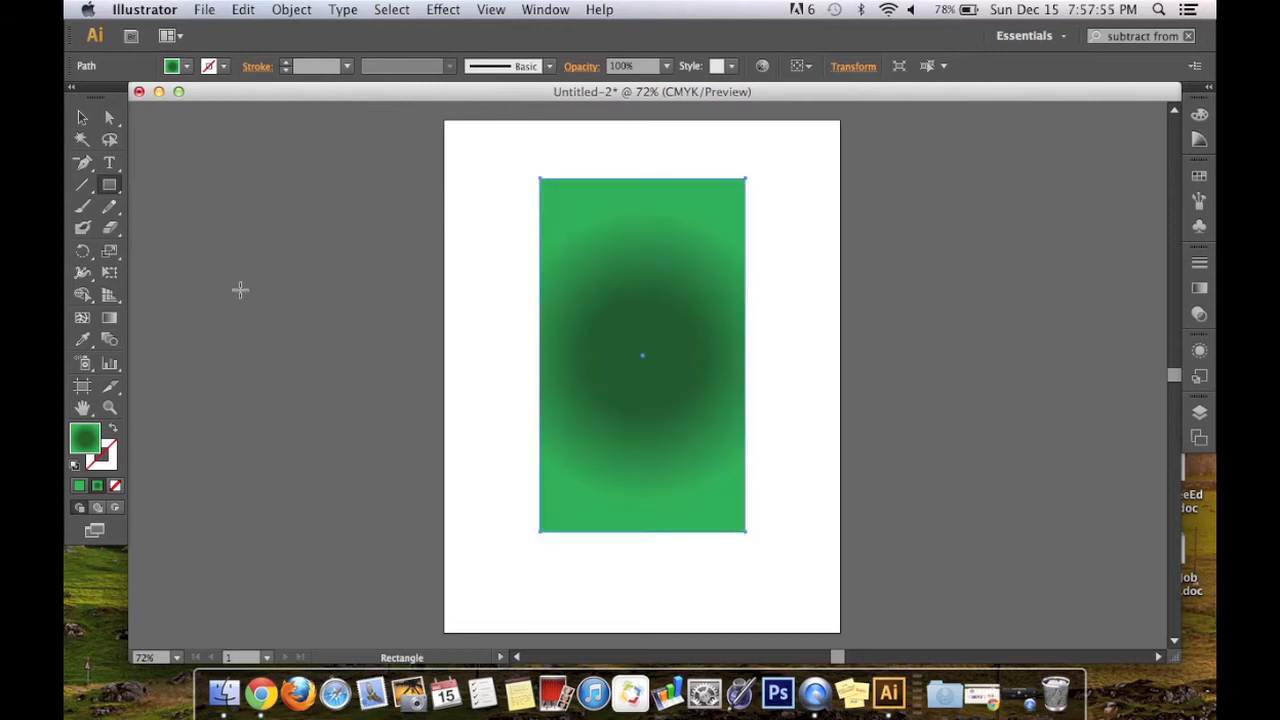
pyautogui.click(82, 486)
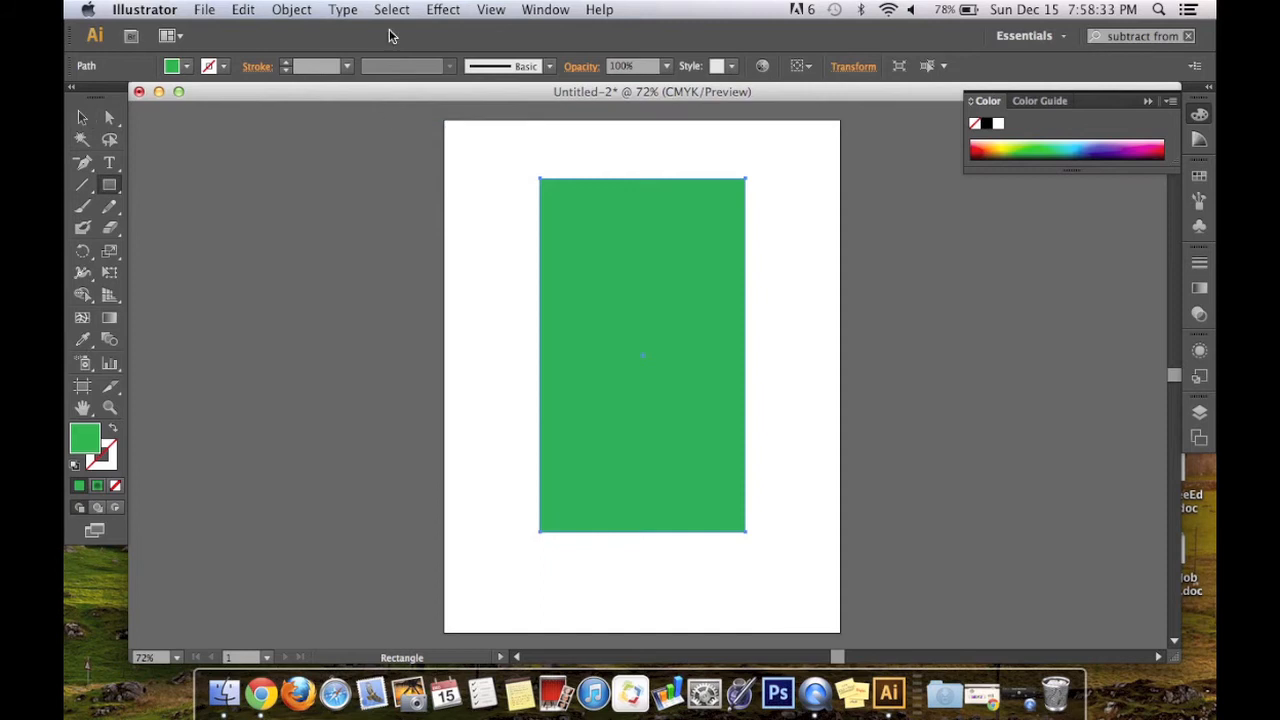
# Convert the green rectangle to a rounded rectangle with 0 pt extra width, 0 pt extra height and a corner radius of 140
pyautogui.click(441, 9)
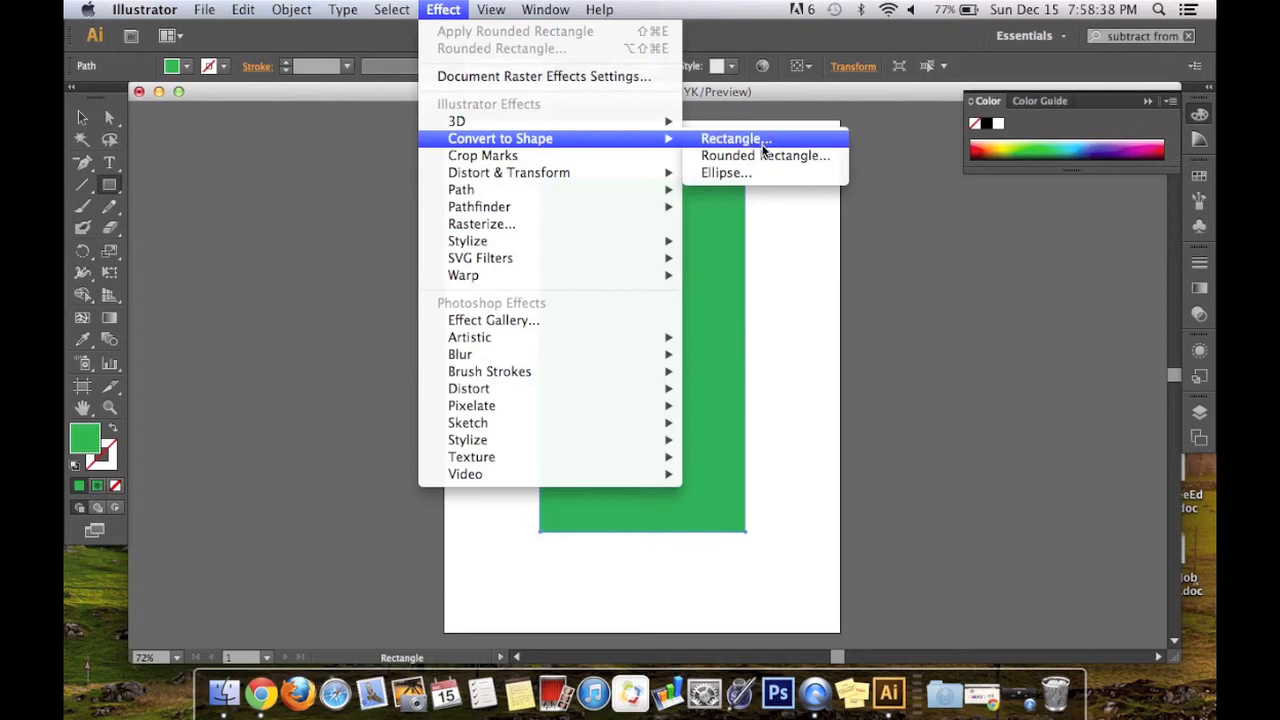
pyautogui.click(764, 157)
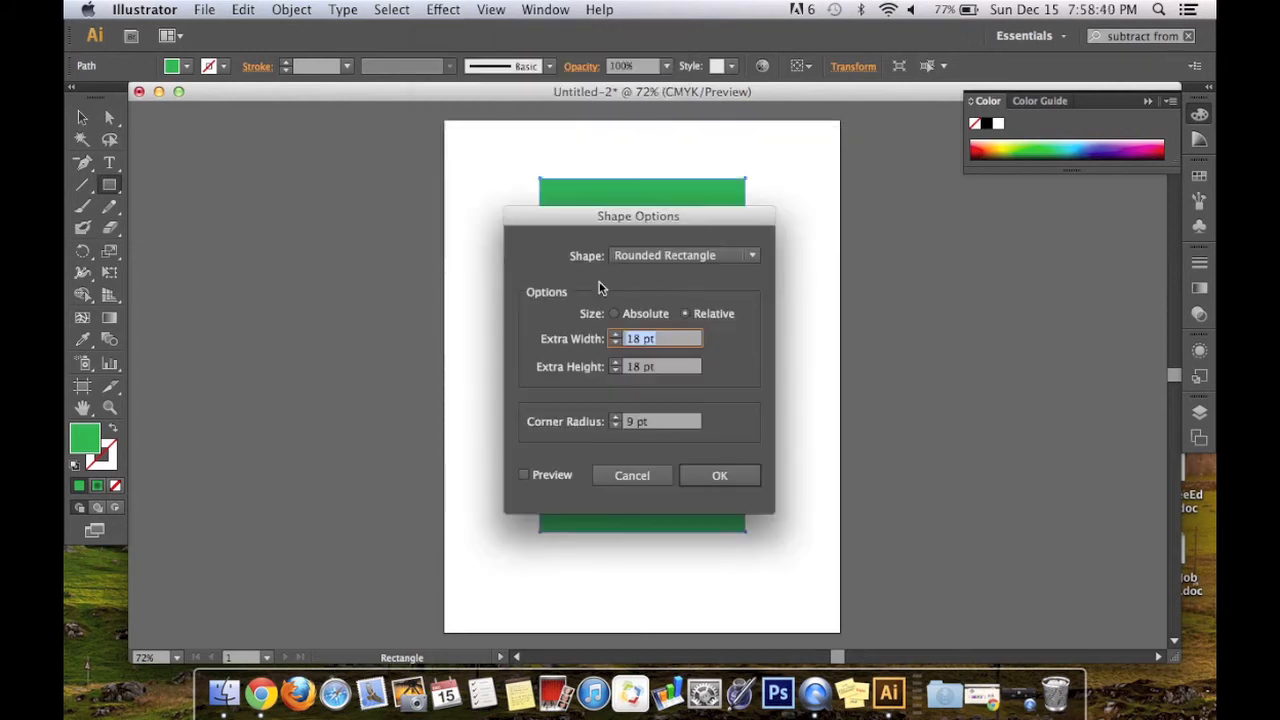
pyautogui.click(616, 343)
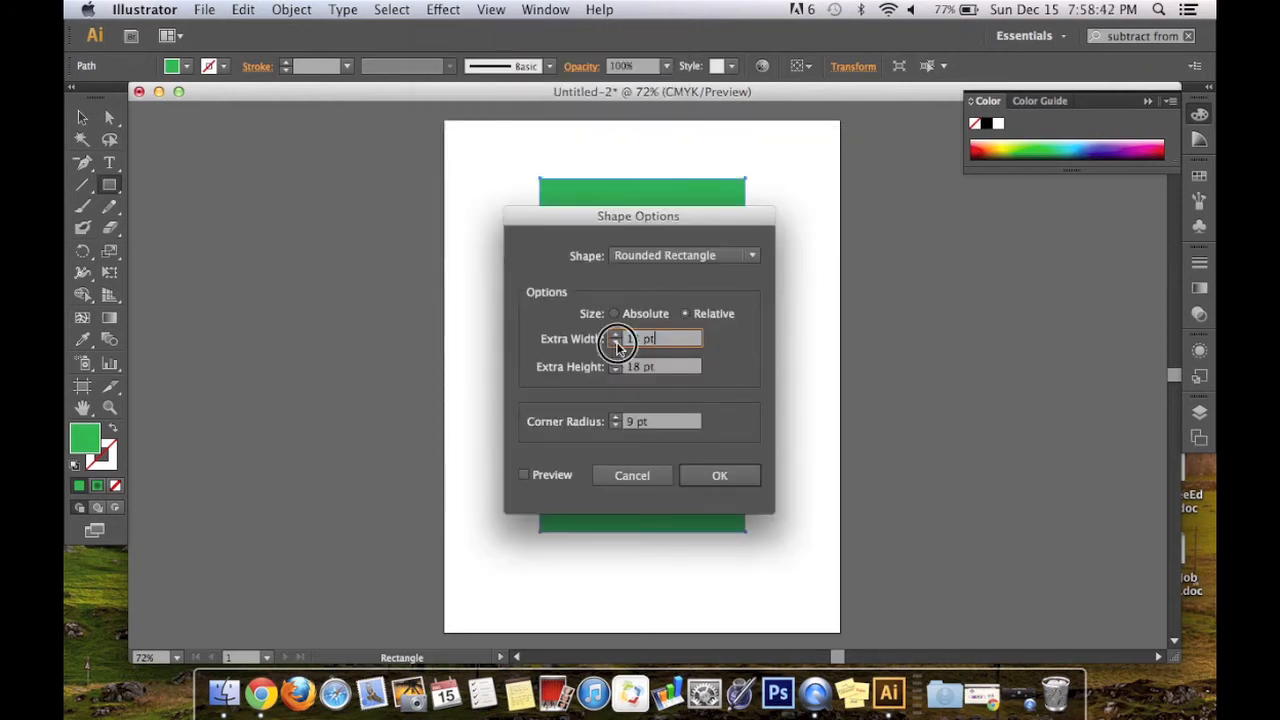
pyautogui.click(616, 343)
pyautogui.click(616, 335)
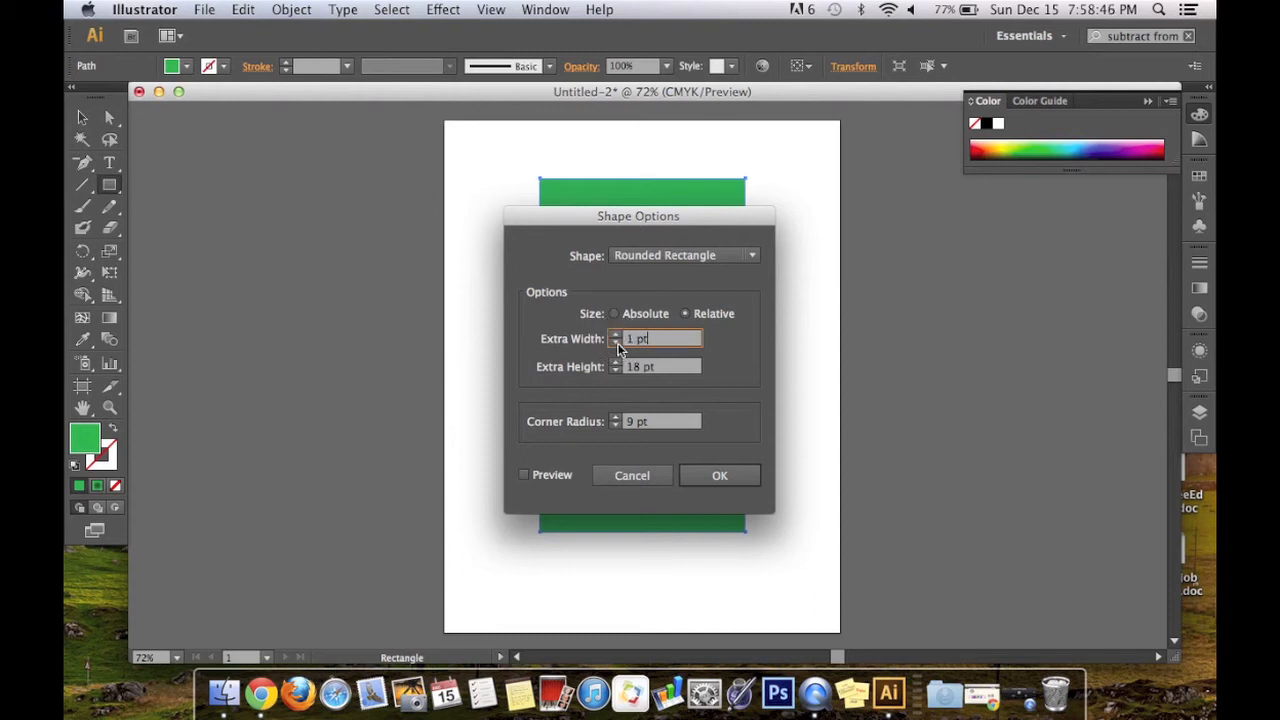
pyautogui.click(617, 343)
pyautogui.click(650, 367)
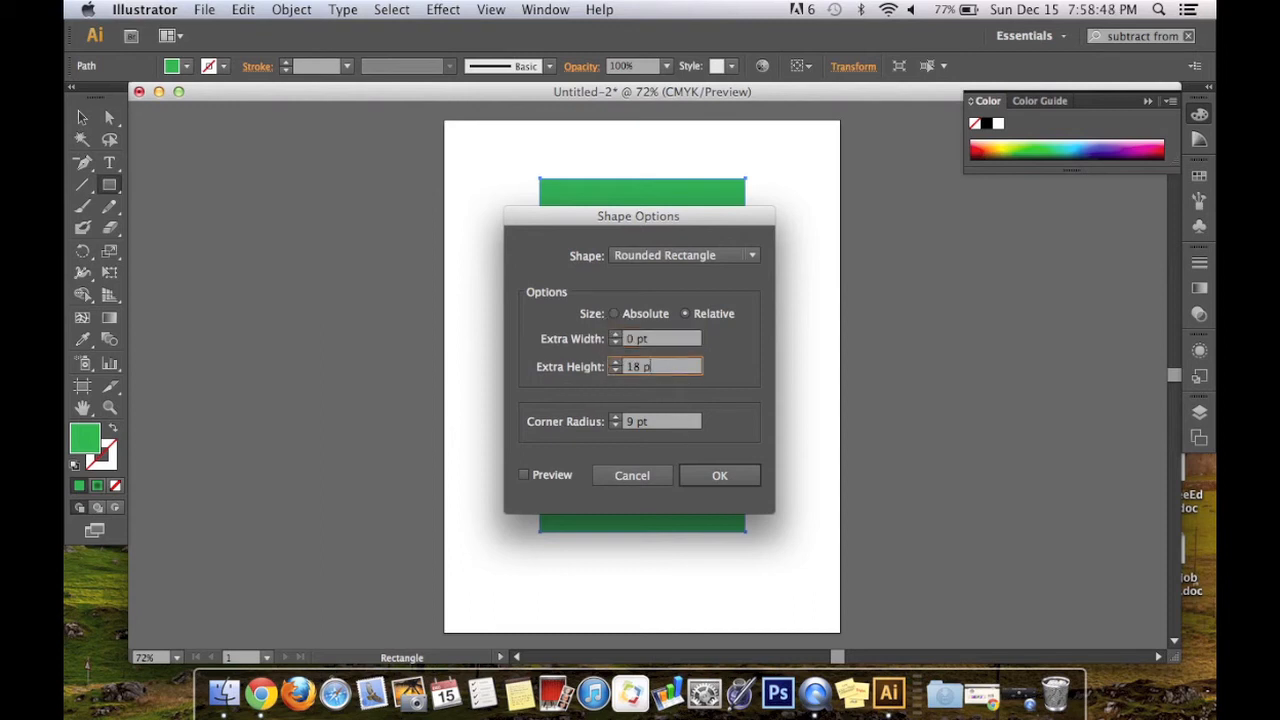
pyautogui.press('Tab')
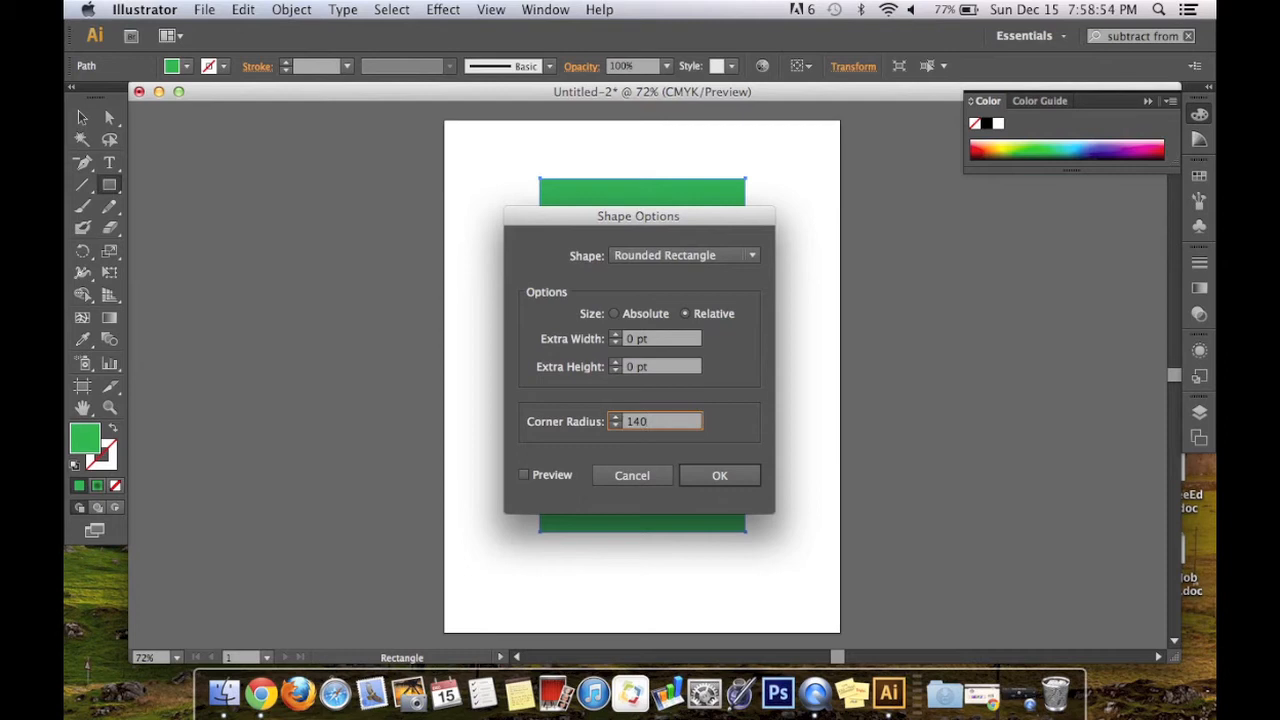
pyautogui.press('Return')
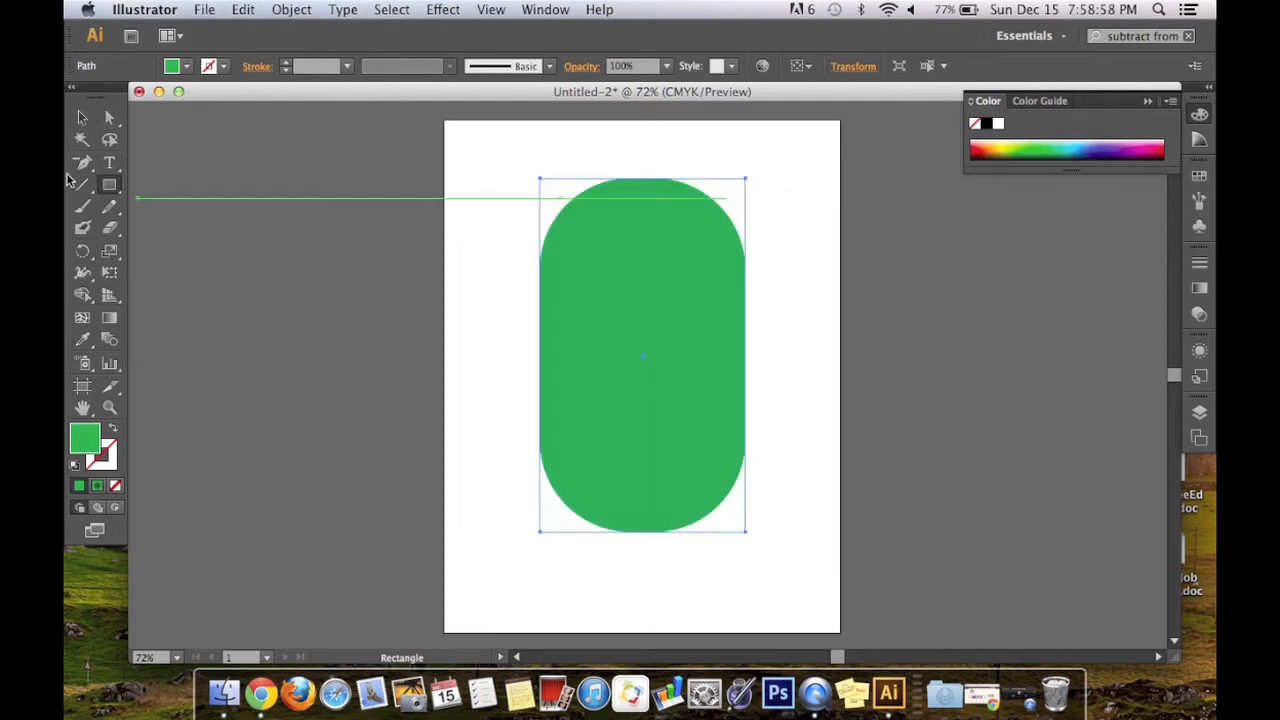
# Send the green rounded rectangle to the back, behind the eye circles
pyautogui.click(82, 117)
pyautogui.rightClick(628, 382)
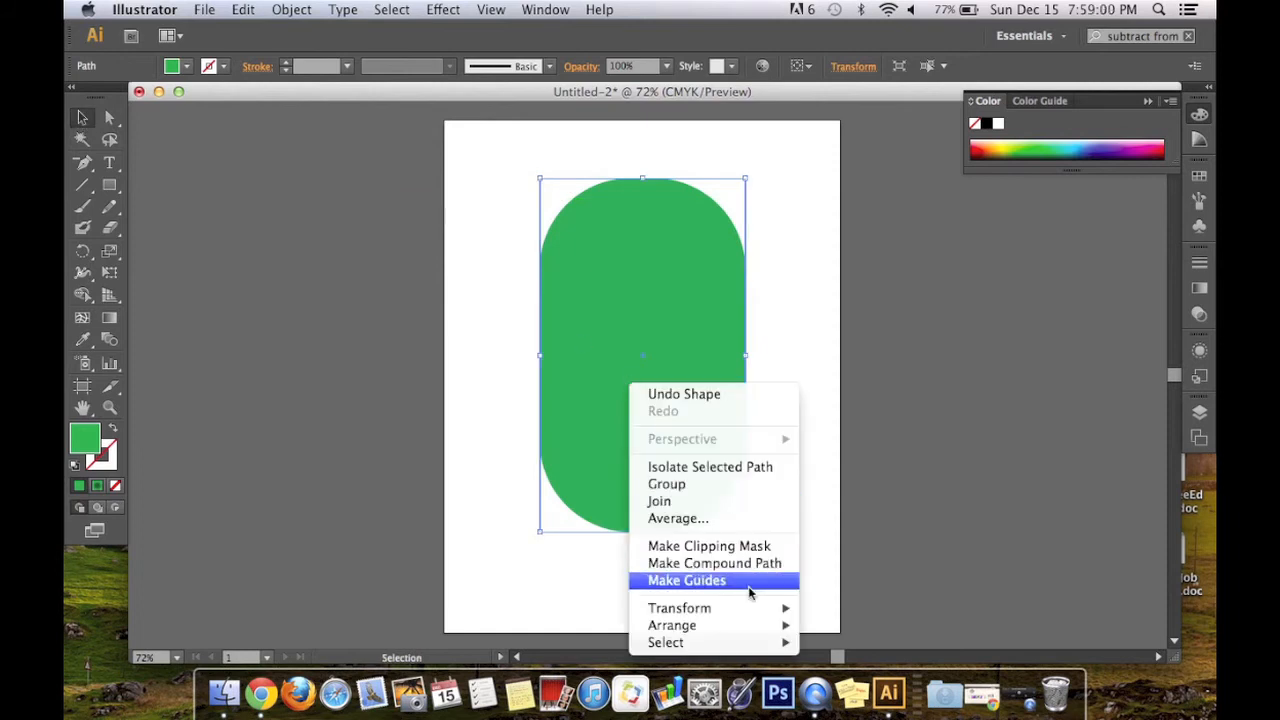
pyautogui.moveTo(748, 625)
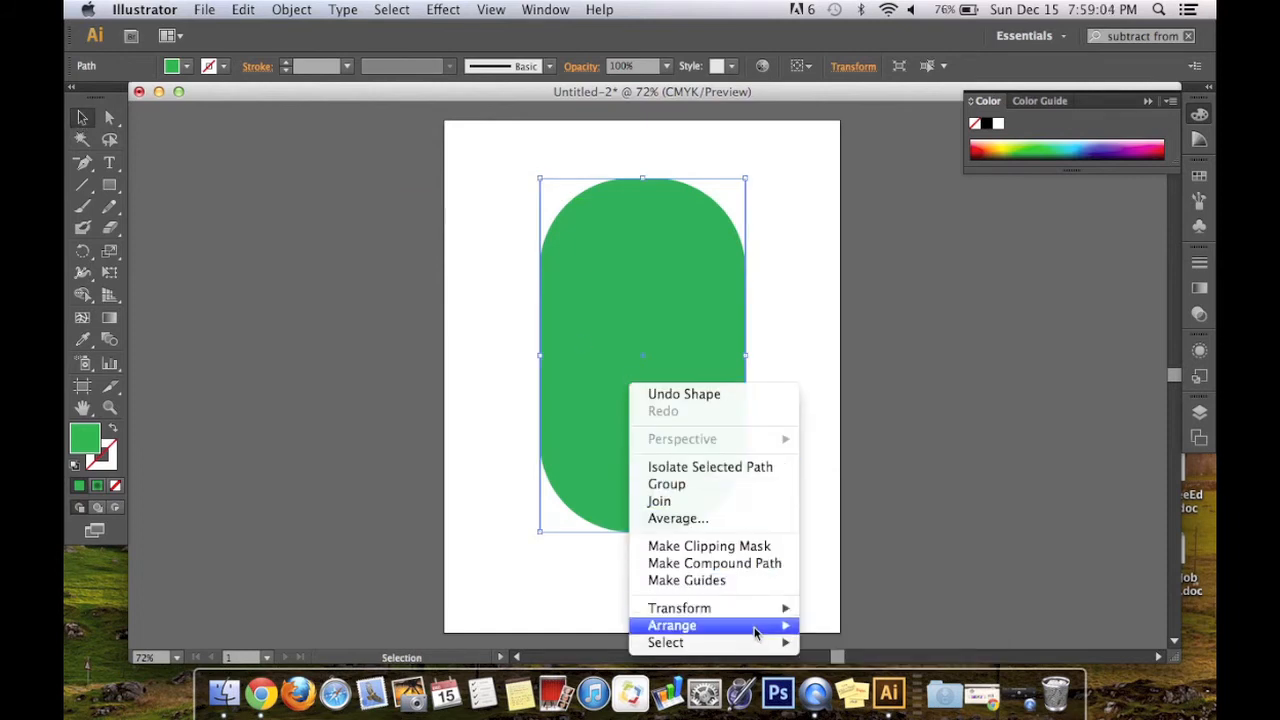
pyautogui.click(905, 621)
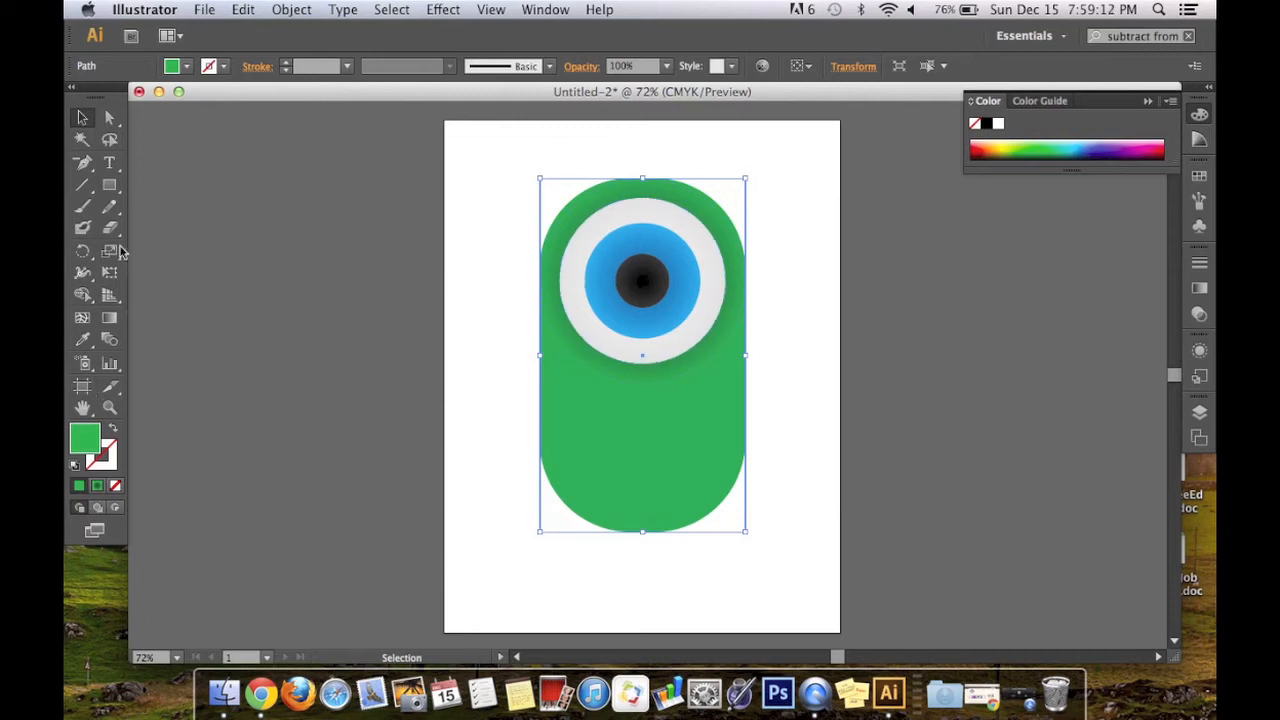
# Draw a solid green rectangle across the lower part of the body to square off its rounded bottom corners
pyautogui.click(110, 185)
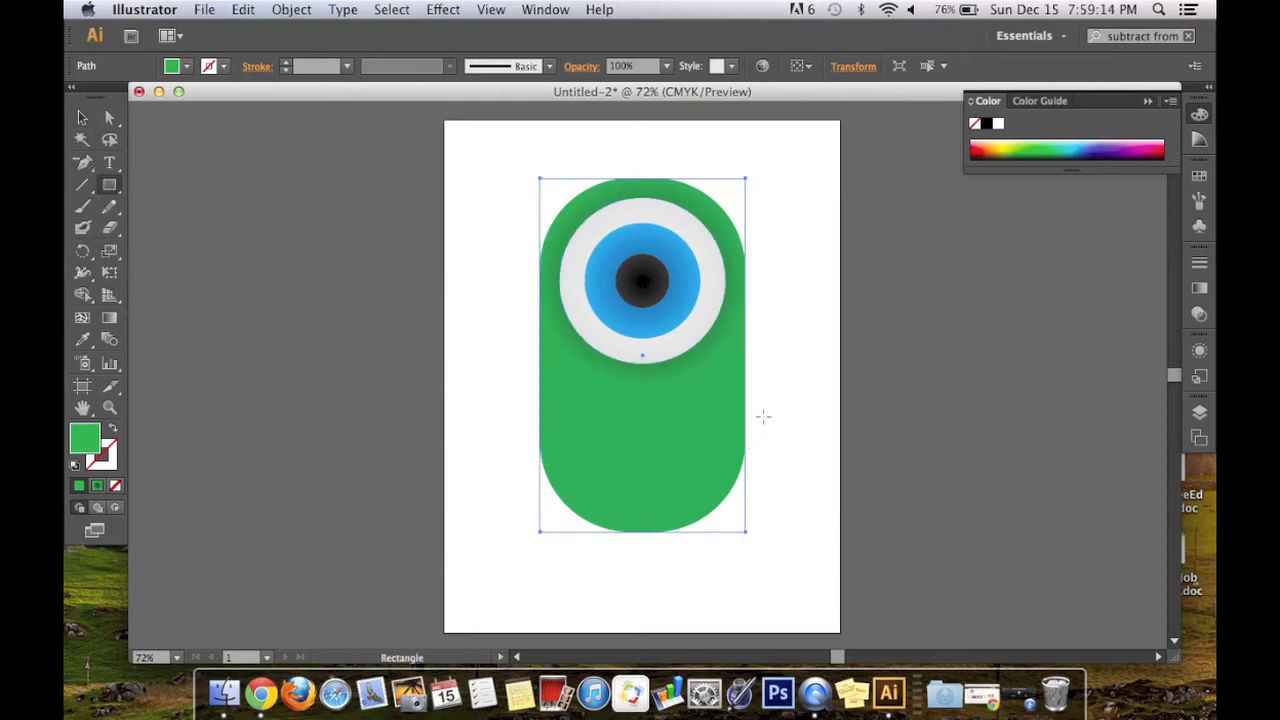
pyautogui.click(770, 450)
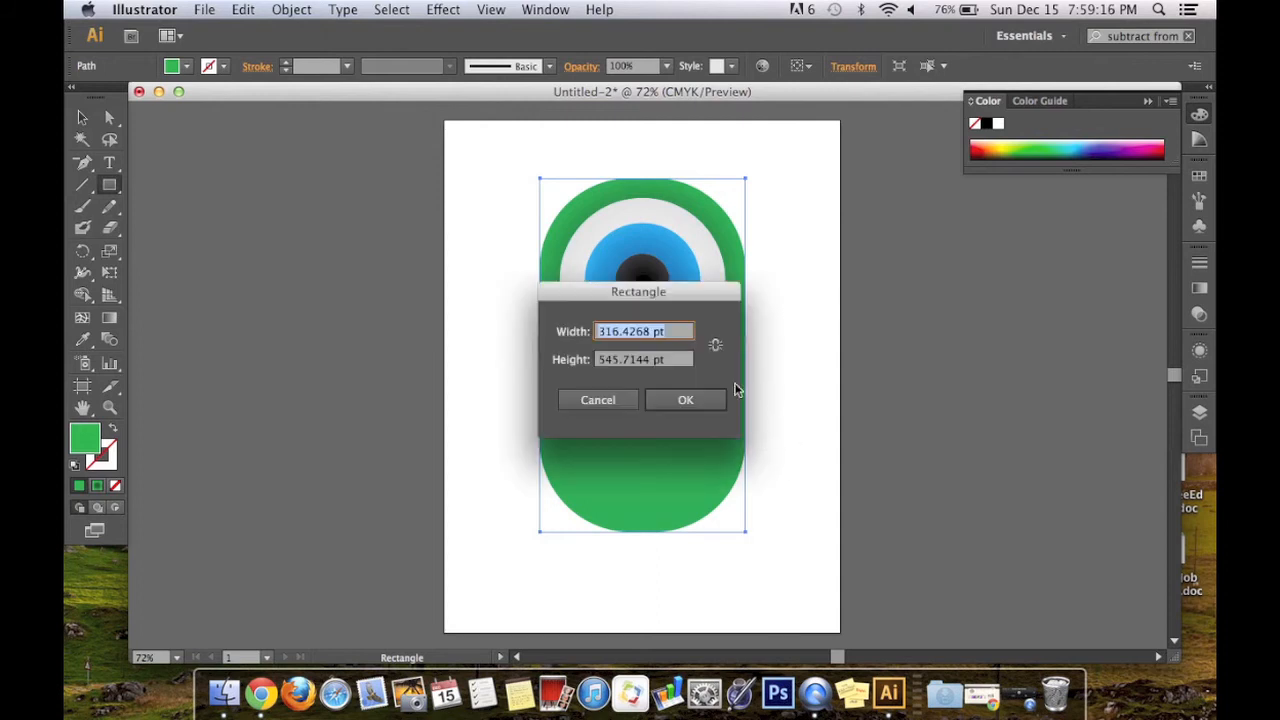
pyautogui.click(612, 398)
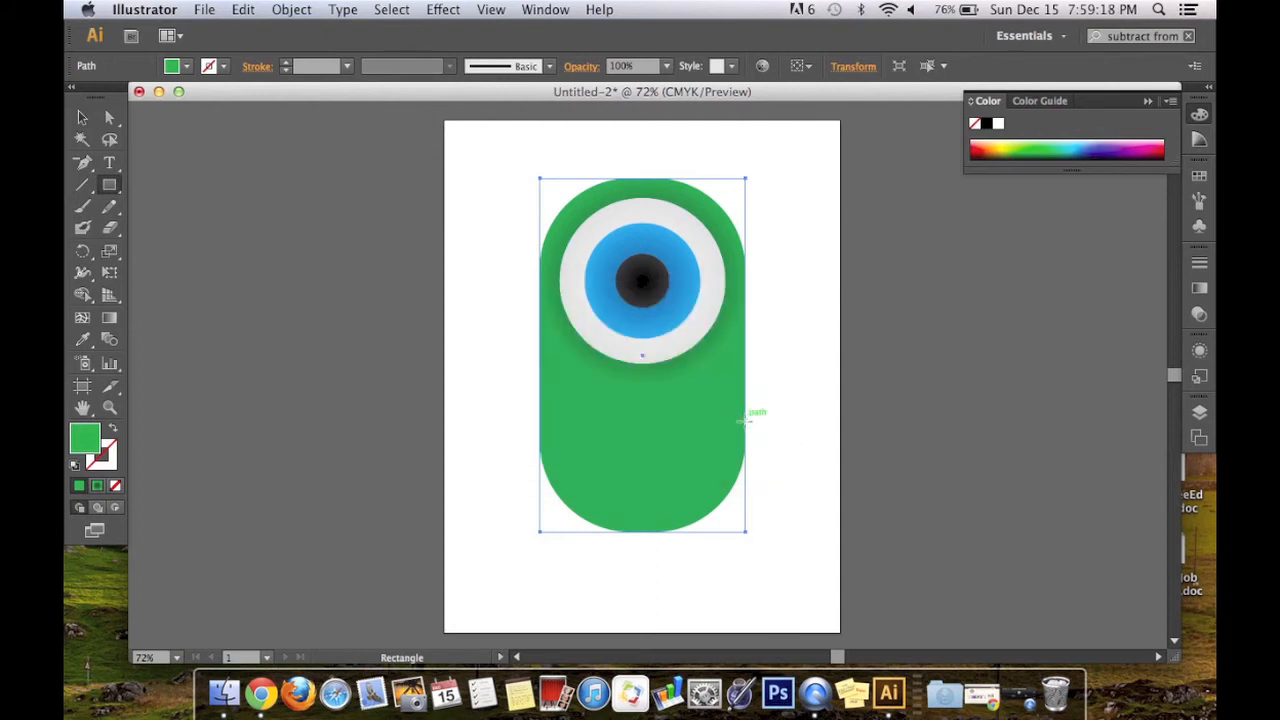
pyautogui.moveTo(745, 419); pyautogui.dragTo(540, 531)
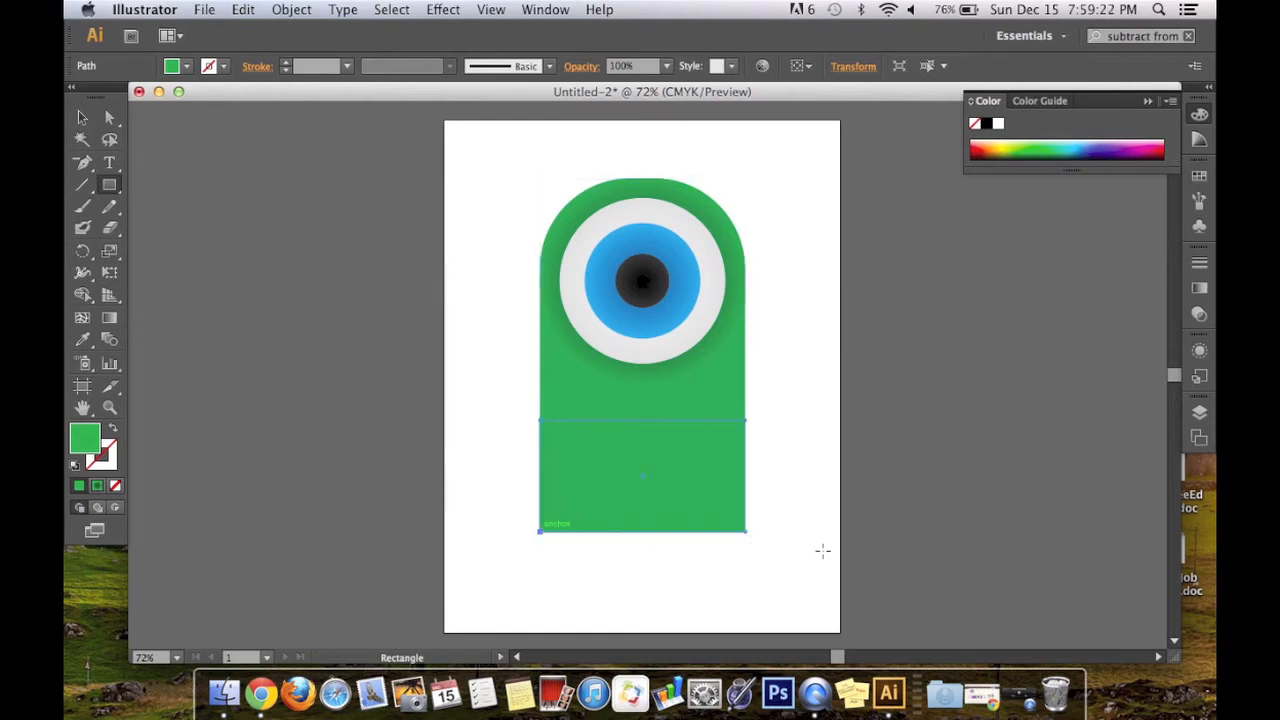
pyautogui.click(82, 118)
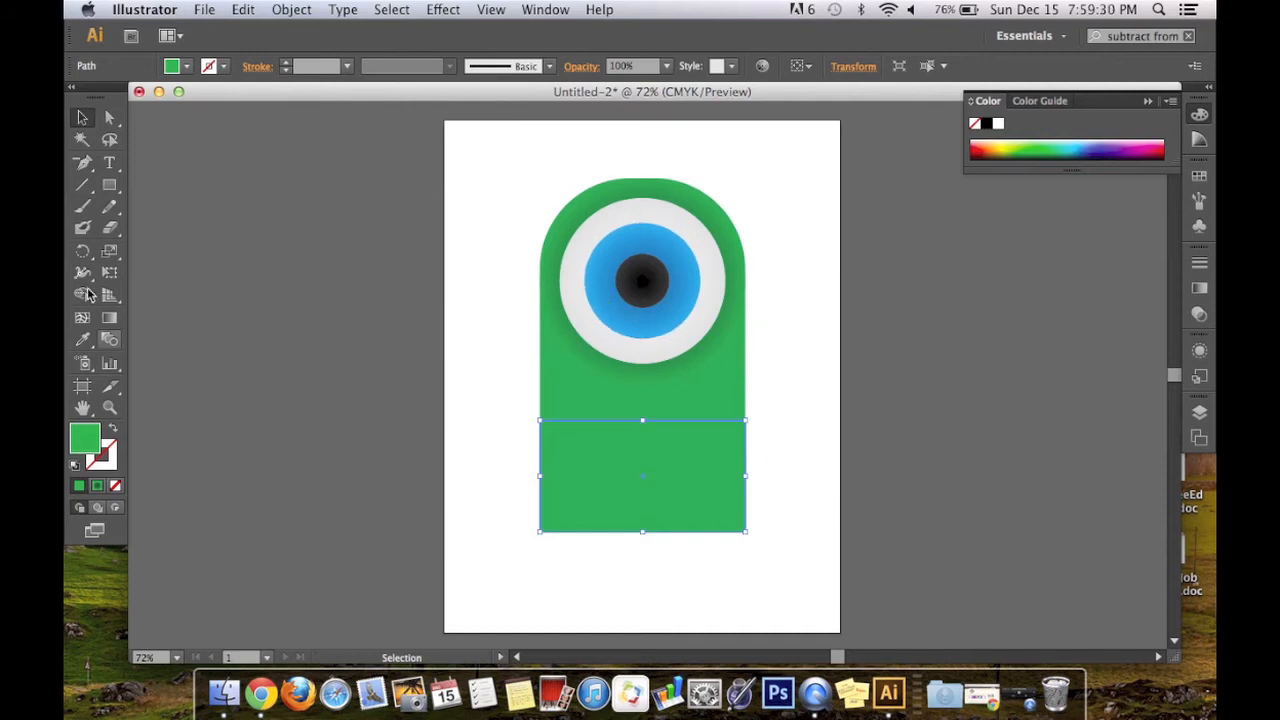
# Draw an ellipse below the eye, as wide as the light eyeball and reaching the body's bottom edge
pyautogui.click(109, 188)
pyautogui.moveTo(108, 188); pyautogui.dragTo(176, 233)
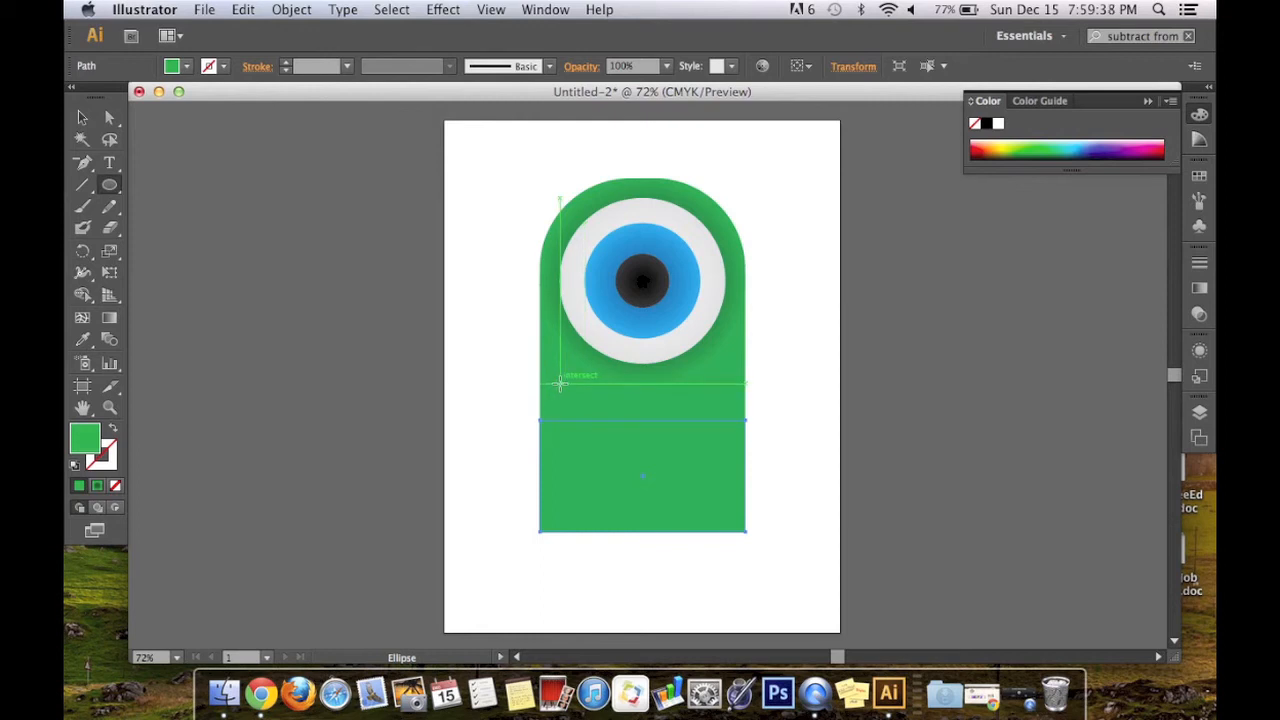
pyautogui.moveTo(561, 384)
pyautogui.mouseDown()
pyautogui.moveTo(609, 417)
pyautogui.moveTo(717, 443)
pyautogui.moveTo(706, 460)
pyautogui.moveTo(725, 530)
pyautogui.mouseUp()
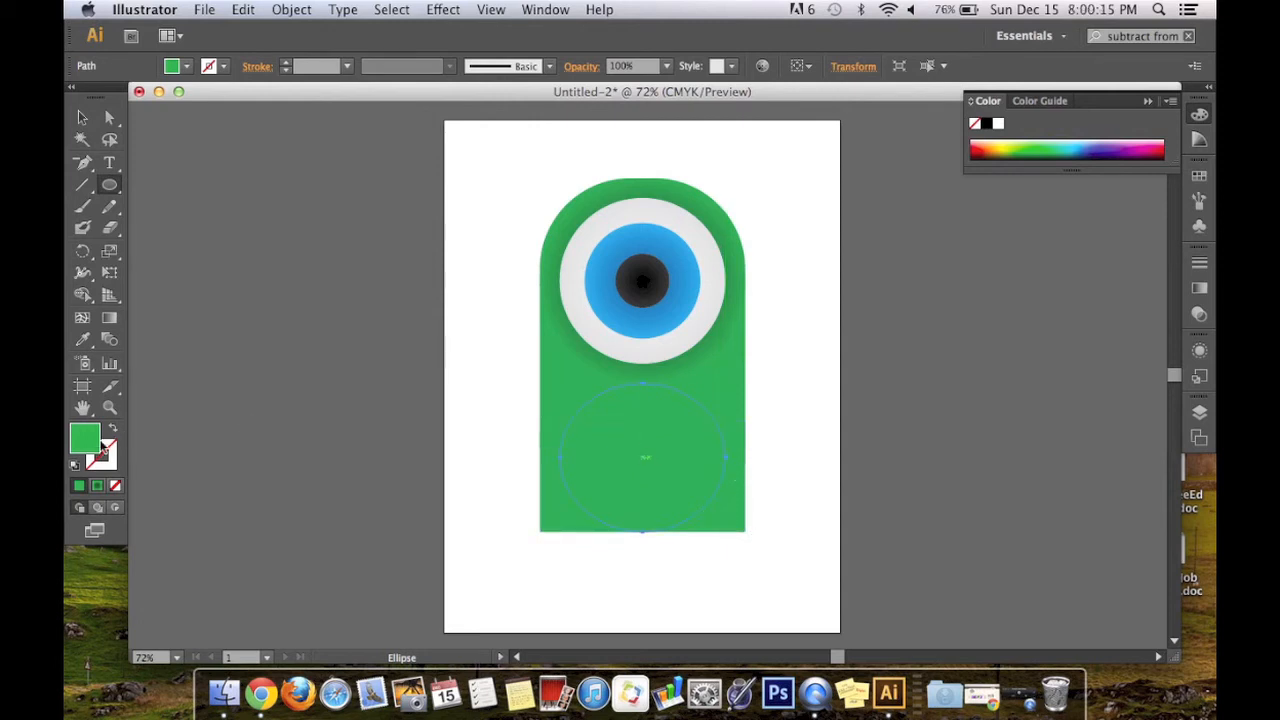
# Fill the lower ellipse with a radial gradient whose inner stop is black at location 0%
pyautogui.click(98, 485)
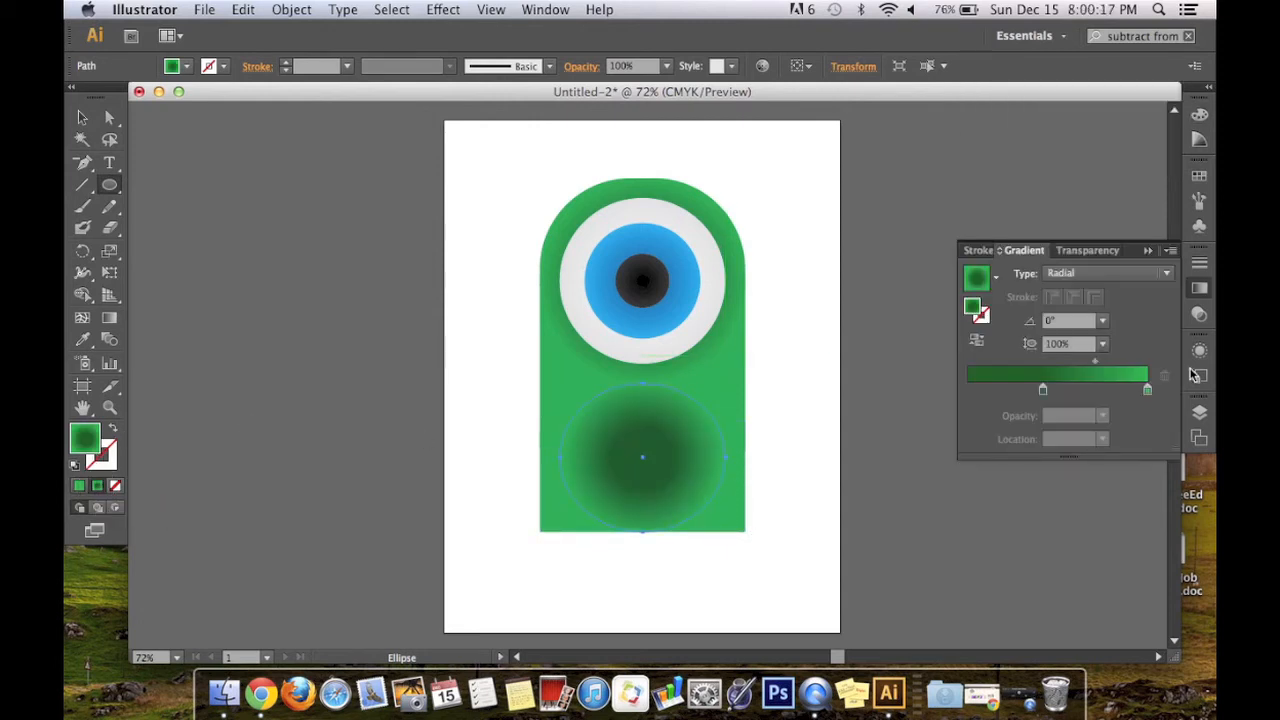
pyautogui.doubleClick(1042, 390)
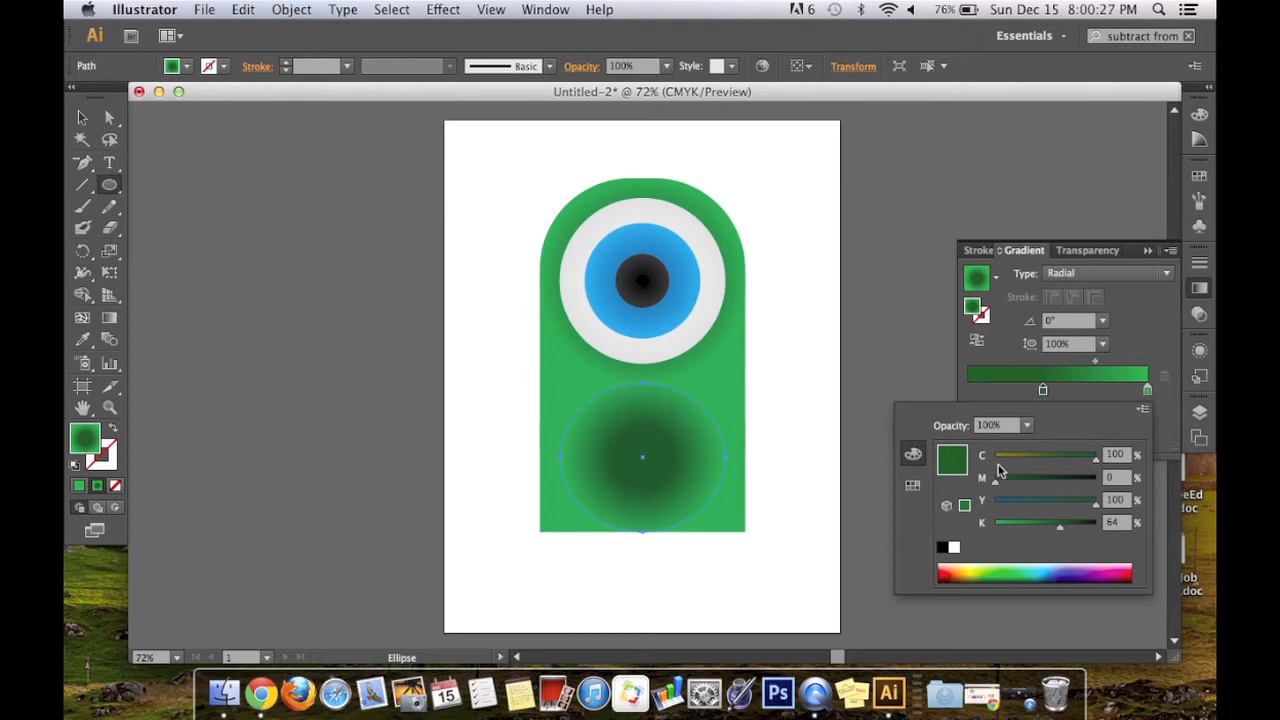
pyautogui.click(909, 486)
pyautogui.click(949, 447)
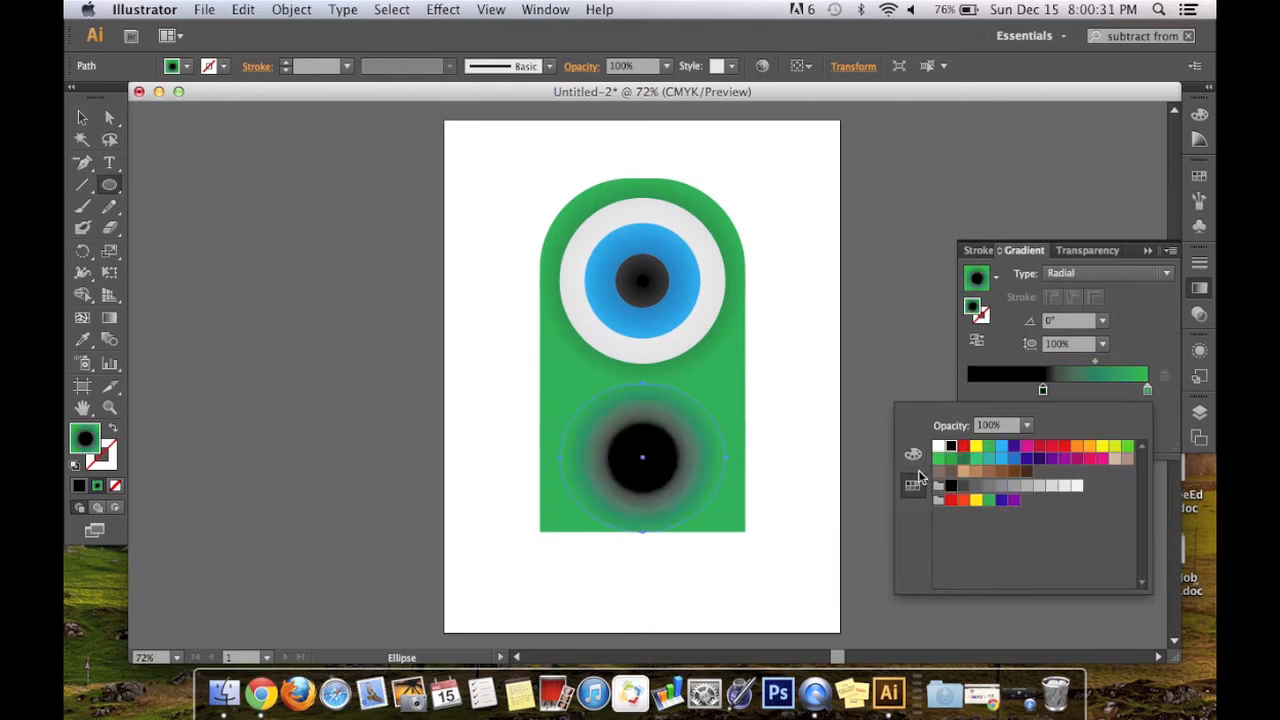
pyautogui.click(915, 458)
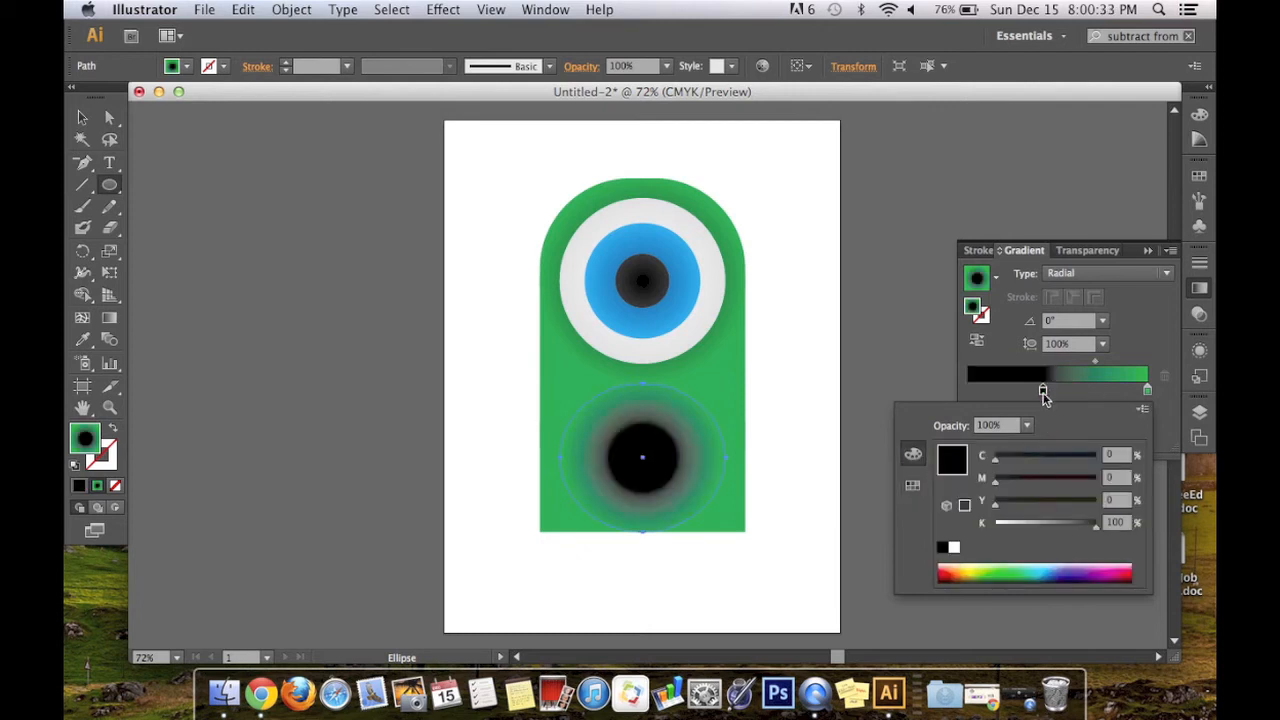
pyautogui.moveTo(1043, 394); pyautogui.dragTo(951, 389)
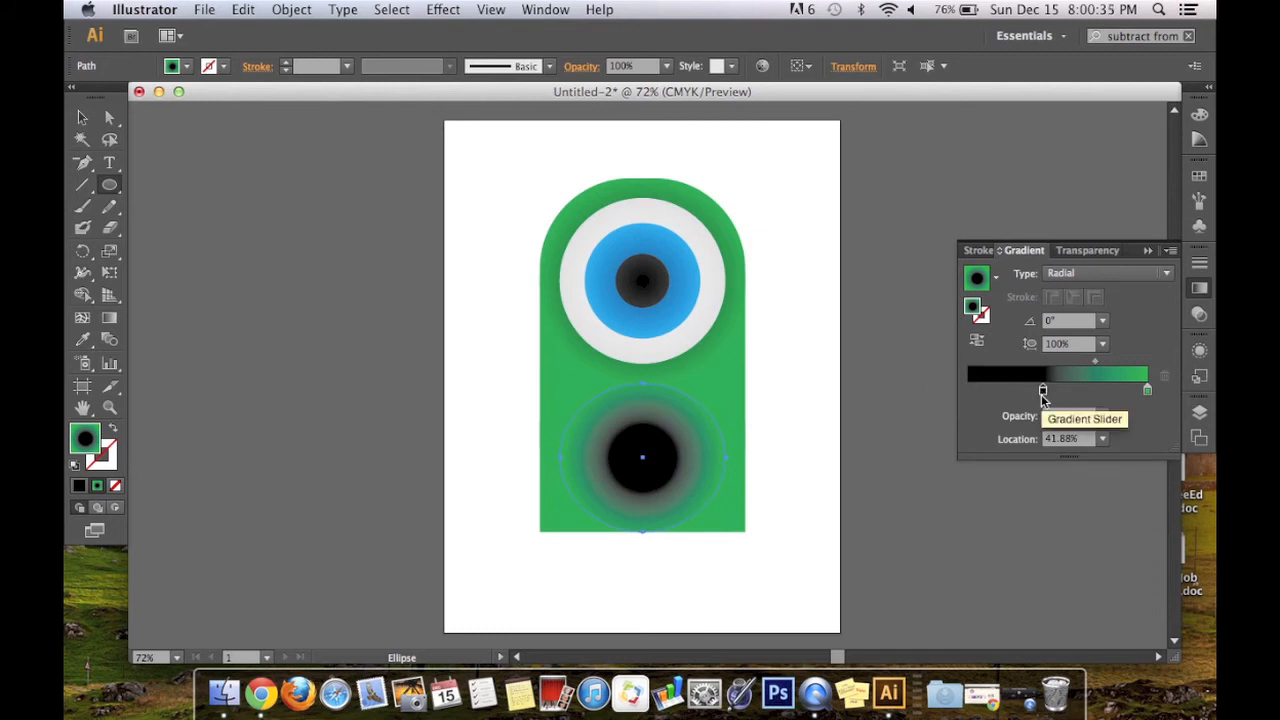
pyautogui.moveTo(1043, 394); pyautogui.dragTo(933, 384)
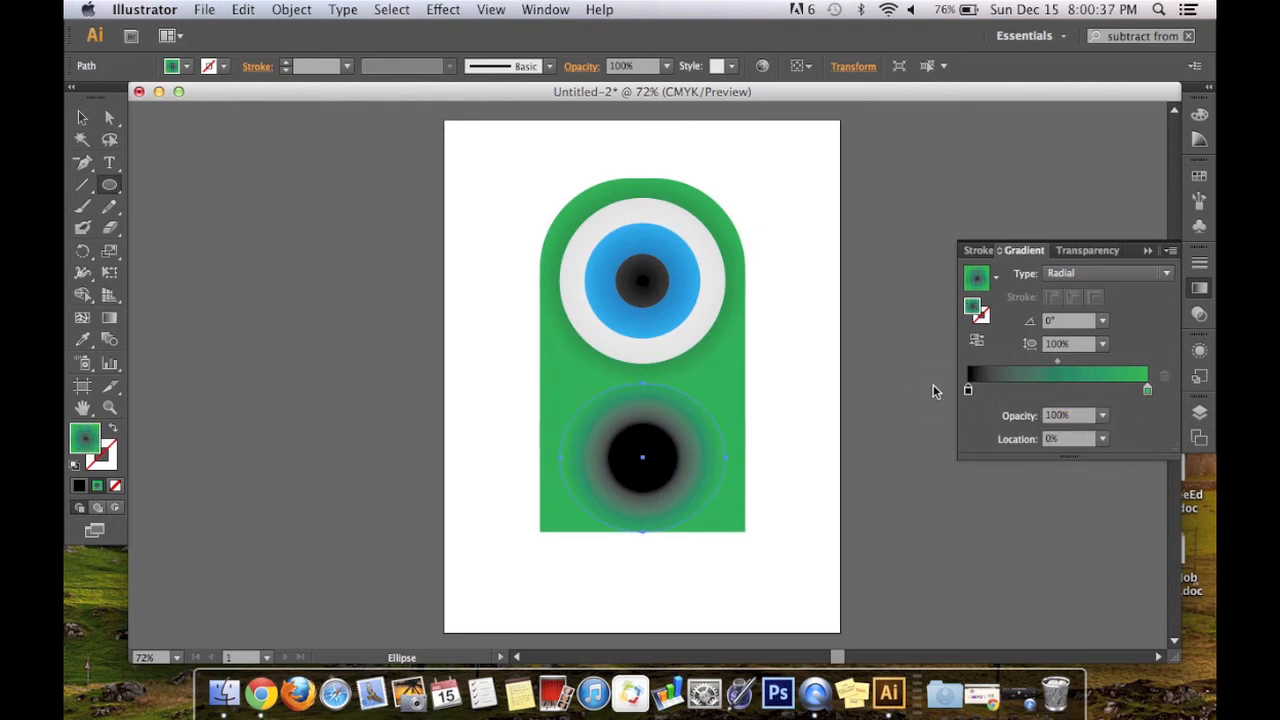
# Set the ellipse gradient's outer stop to dark grey with C, M and Y at 0 and K at 89%
pyautogui.click(1148, 392)
pyautogui.doubleClick(1148, 392)
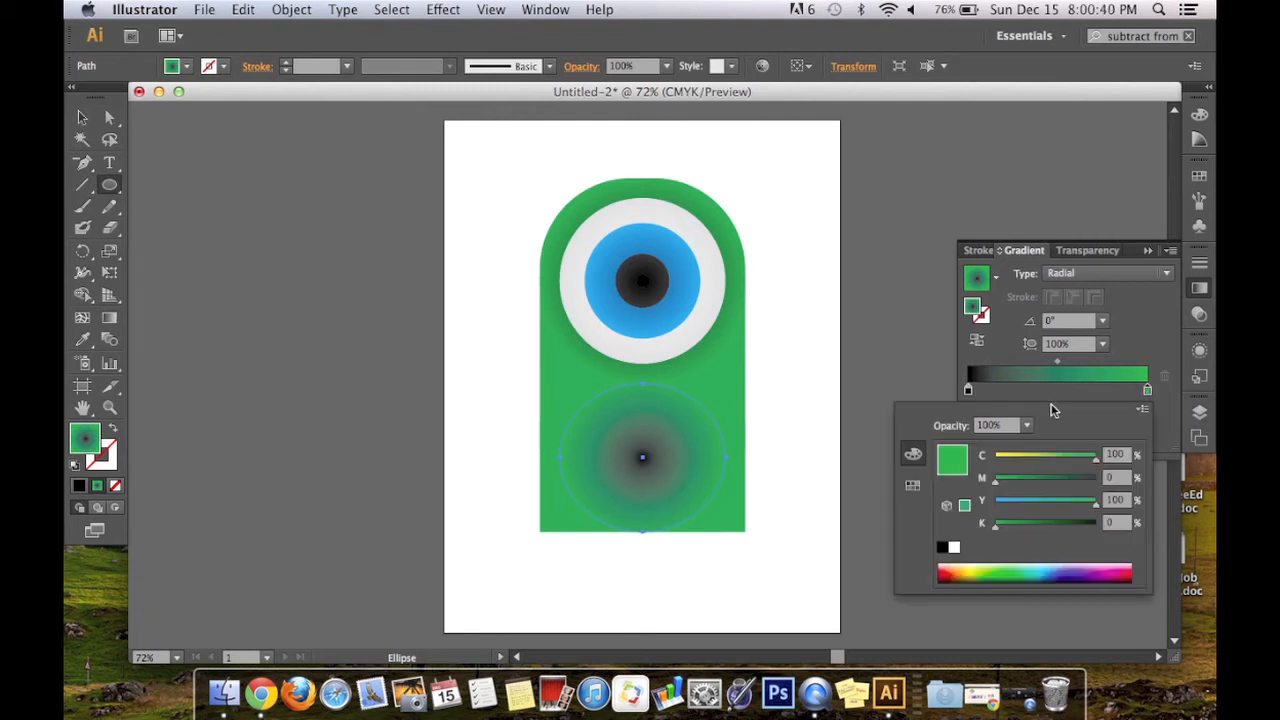
pyautogui.click(912, 485)
pyautogui.click(940, 448)
pyautogui.click(912, 454)
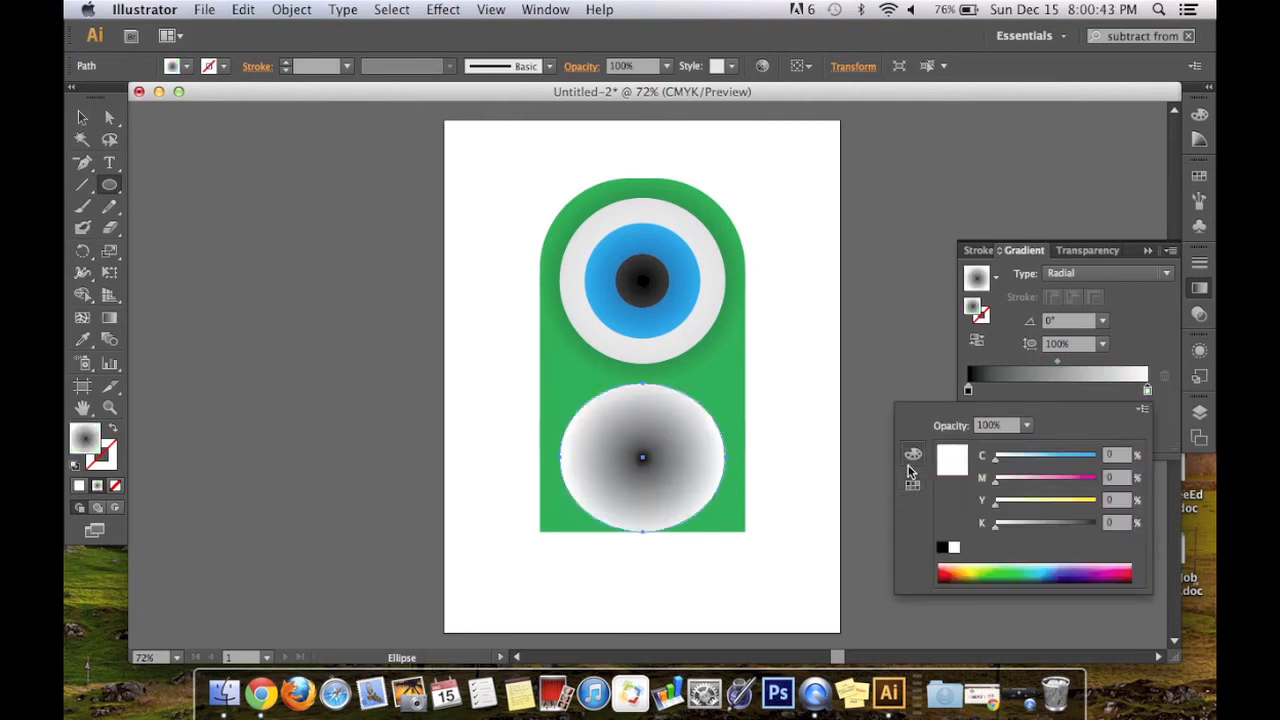
pyautogui.moveTo(997, 521); pyautogui.dragTo(1085, 529)
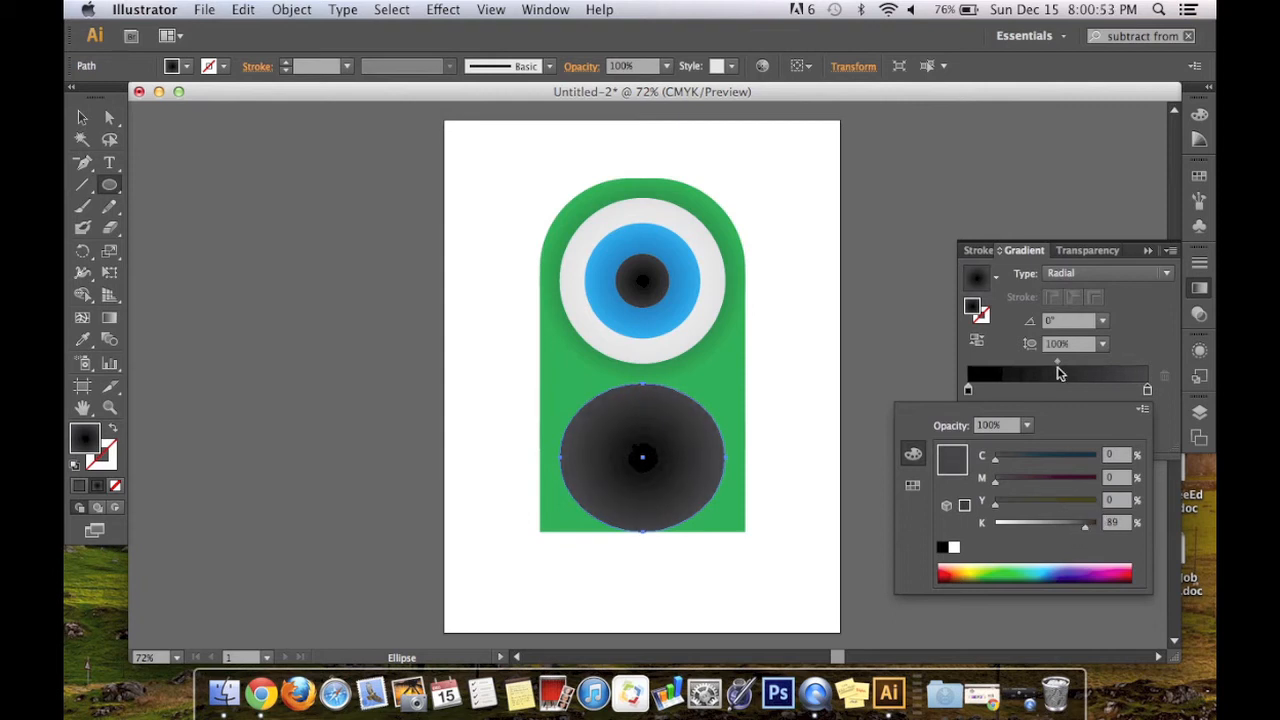
pyautogui.click(1168, 414)
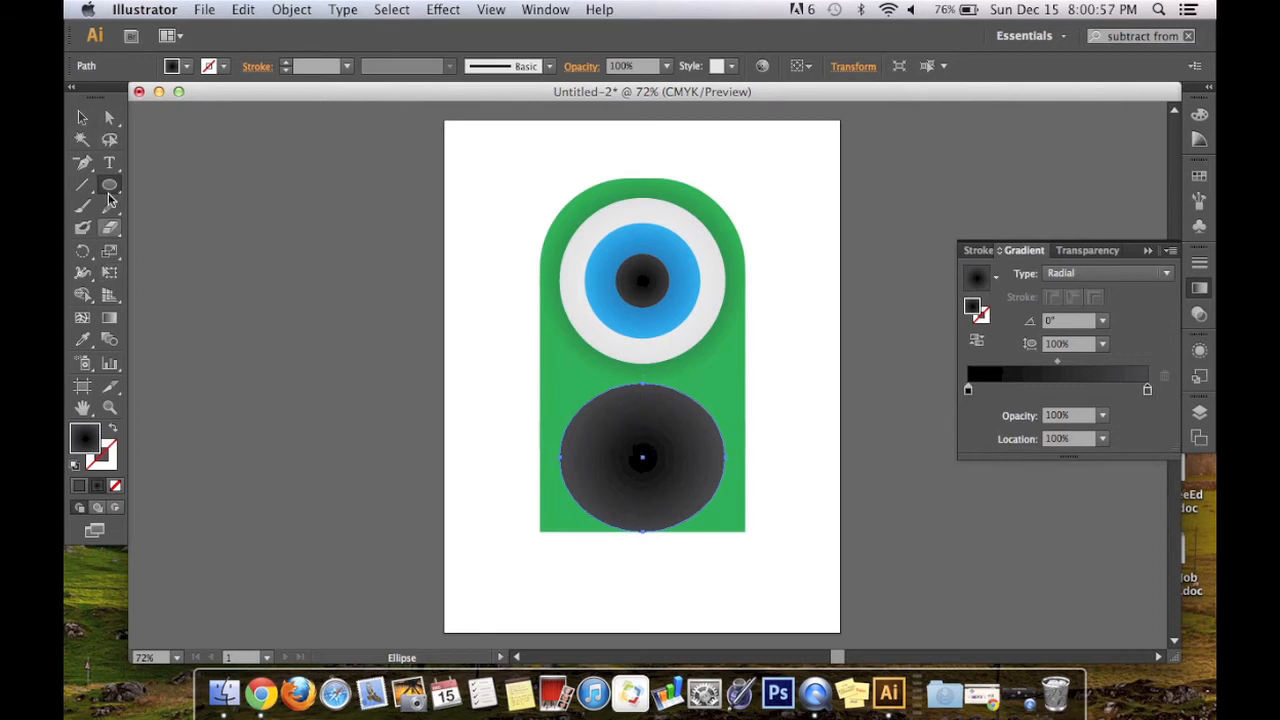
# Draw a rectangle about 266 by 115 pt covering the upper half of the dark ellipse
pyautogui.moveTo(110, 185); pyautogui.dragTo(163, 181)
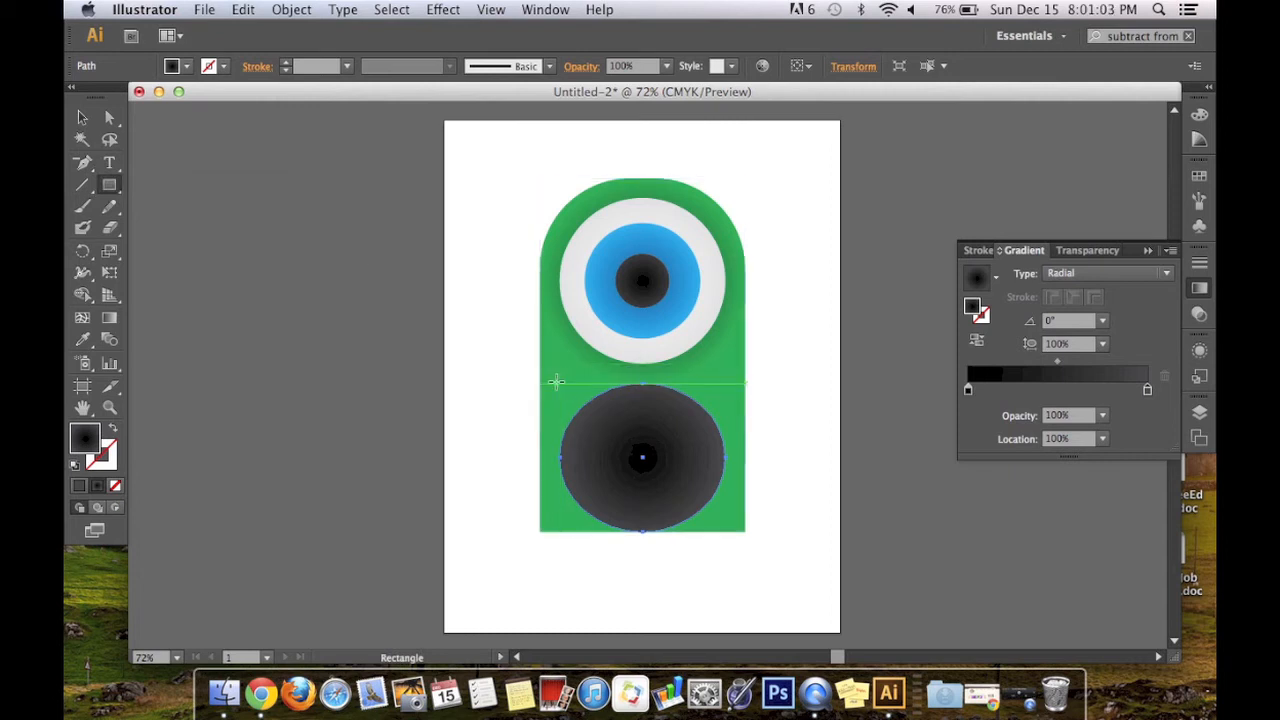
pyautogui.moveTo(558, 381); pyautogui.dragTo(731, 457)
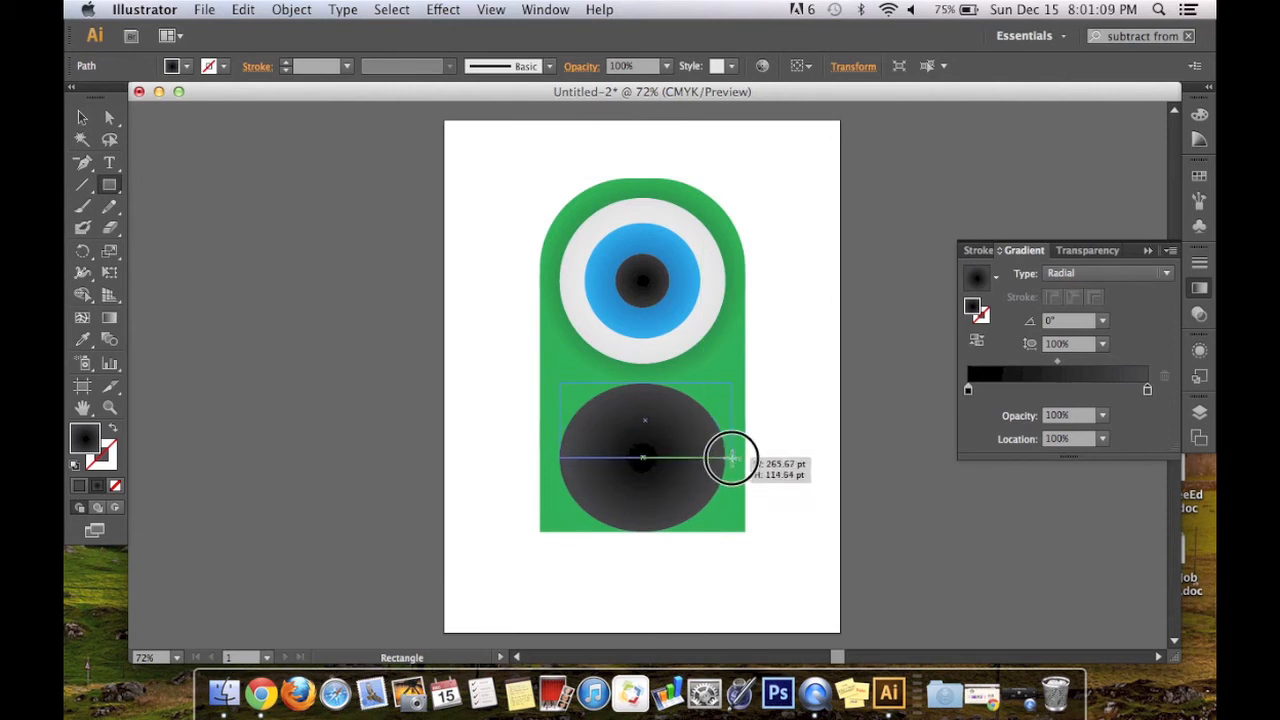
pyautogui.moveTo(731, 457); pyautogui.dragTo(731, 456)
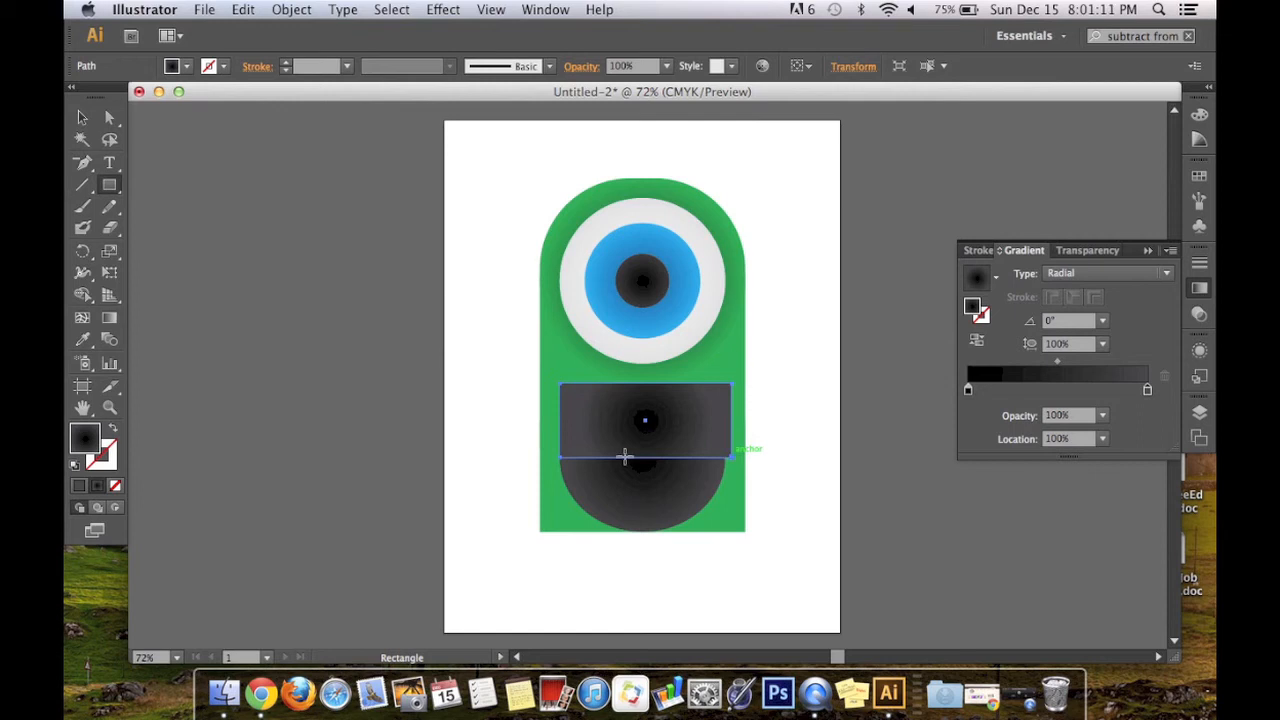
# Subtract the rectangle from the dark ellipse with Pathfinder's Minus Front to leave a half-ellipse mouth
pyautogui.keyDown('shift'); pyautogui.keyDown('super'); pyautogui.click(627, 497); pyautogui.keyUp('super'); pyautogui.keyUp('shift')
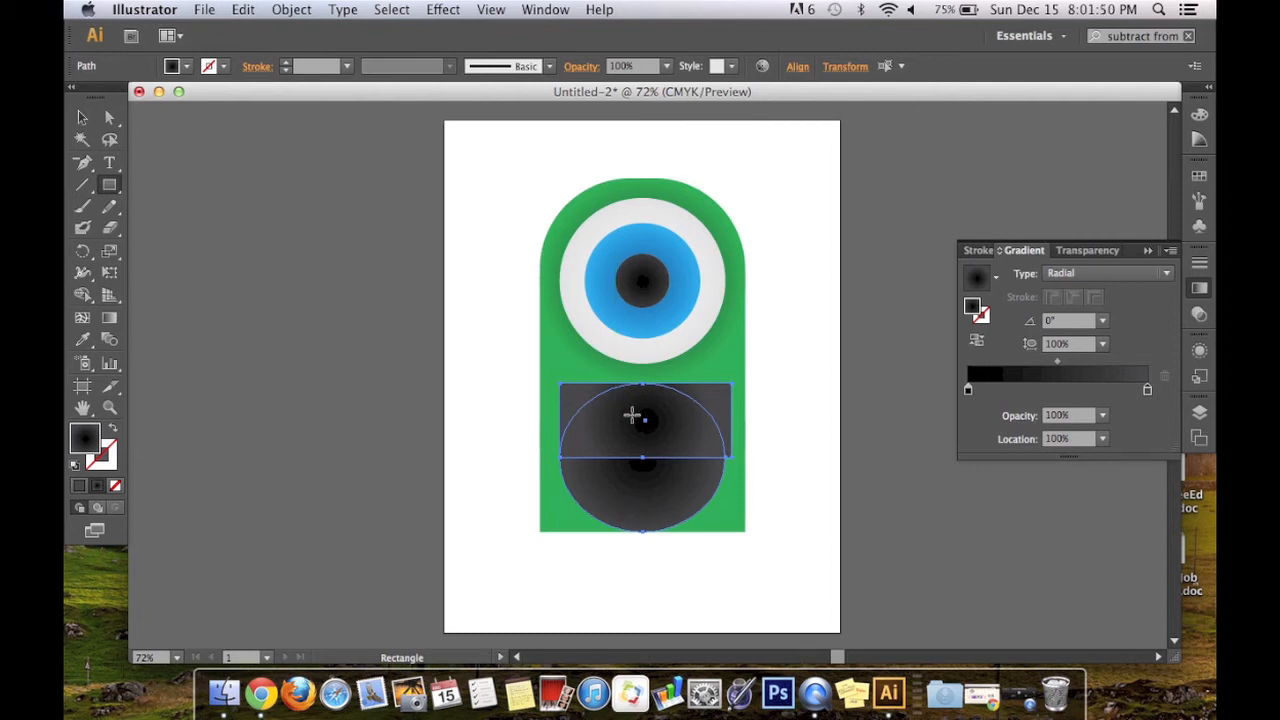
pyautogui.click(545, 9)
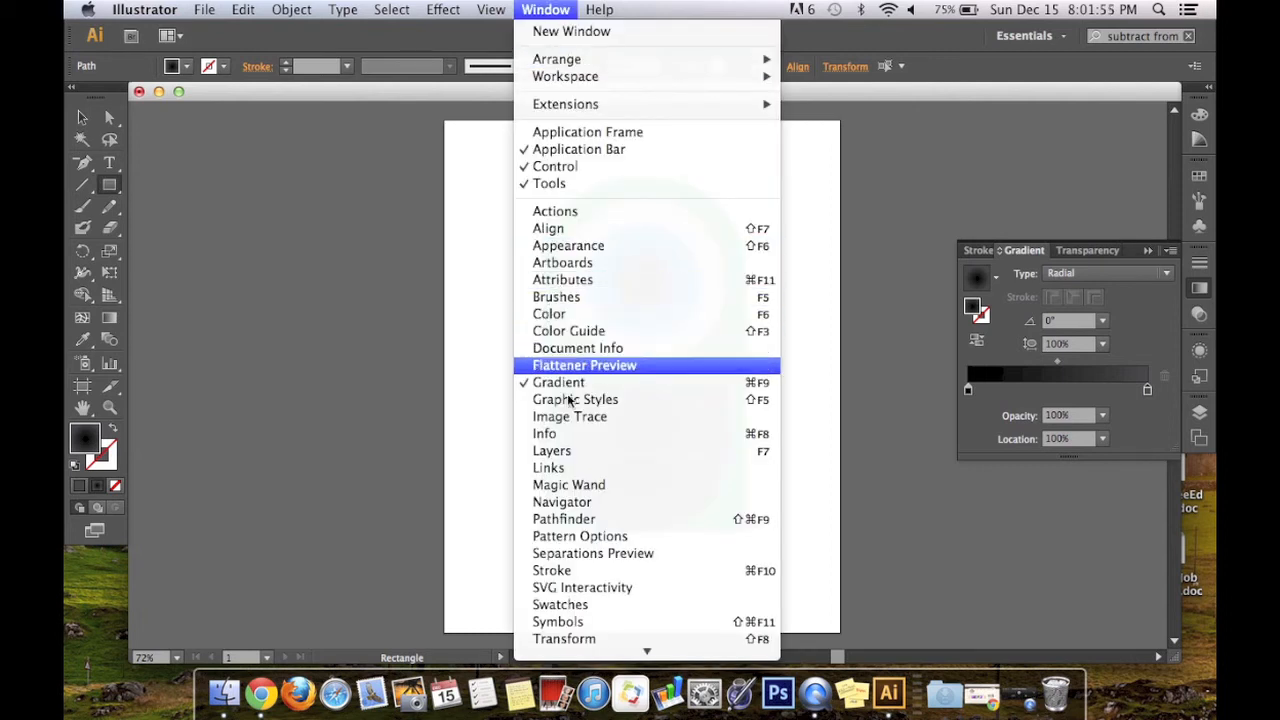
pyautogui.click(578, 521)
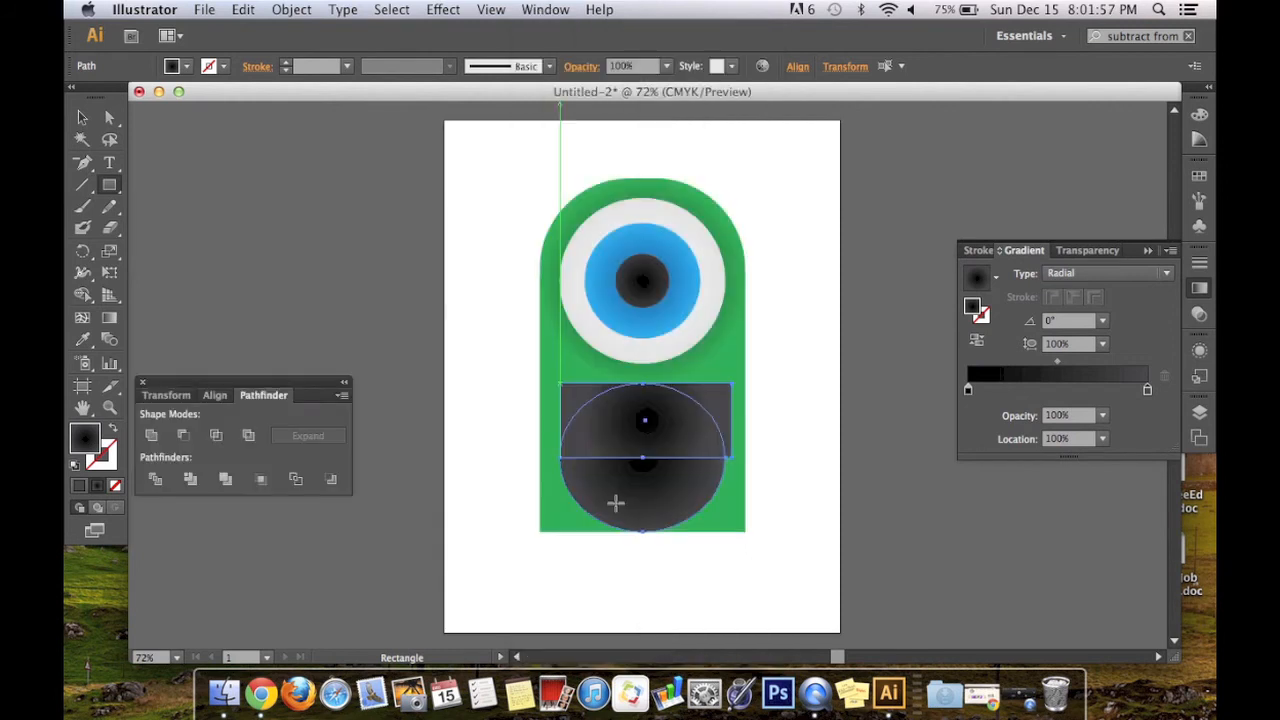
pyautogui.click(184, 436)
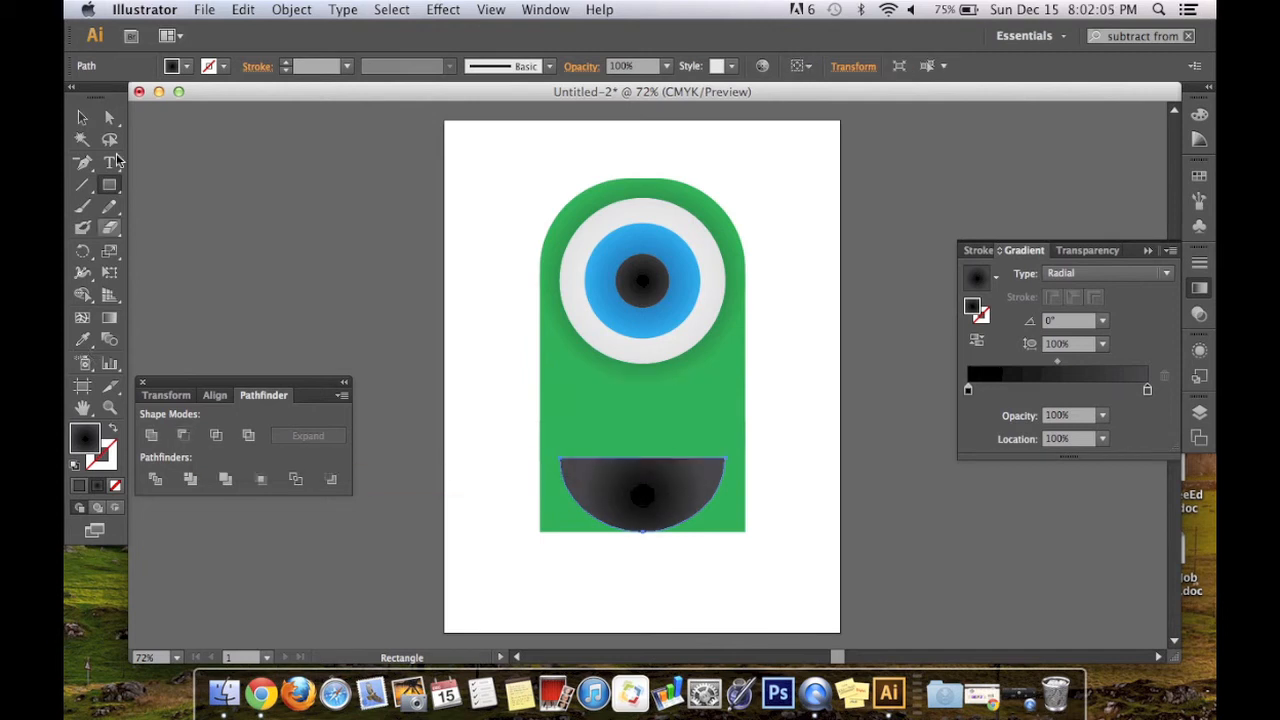
# Move the half-ellipse mouth straight up to just below the eye, deselect it, and put away the Pathfinder and Gradient panels
pyautogui.click(82, 117)
pyautogui.click(637, 497)
pyautogui.moveTo(637, 497); pyautogui.dragTo(633, 432)
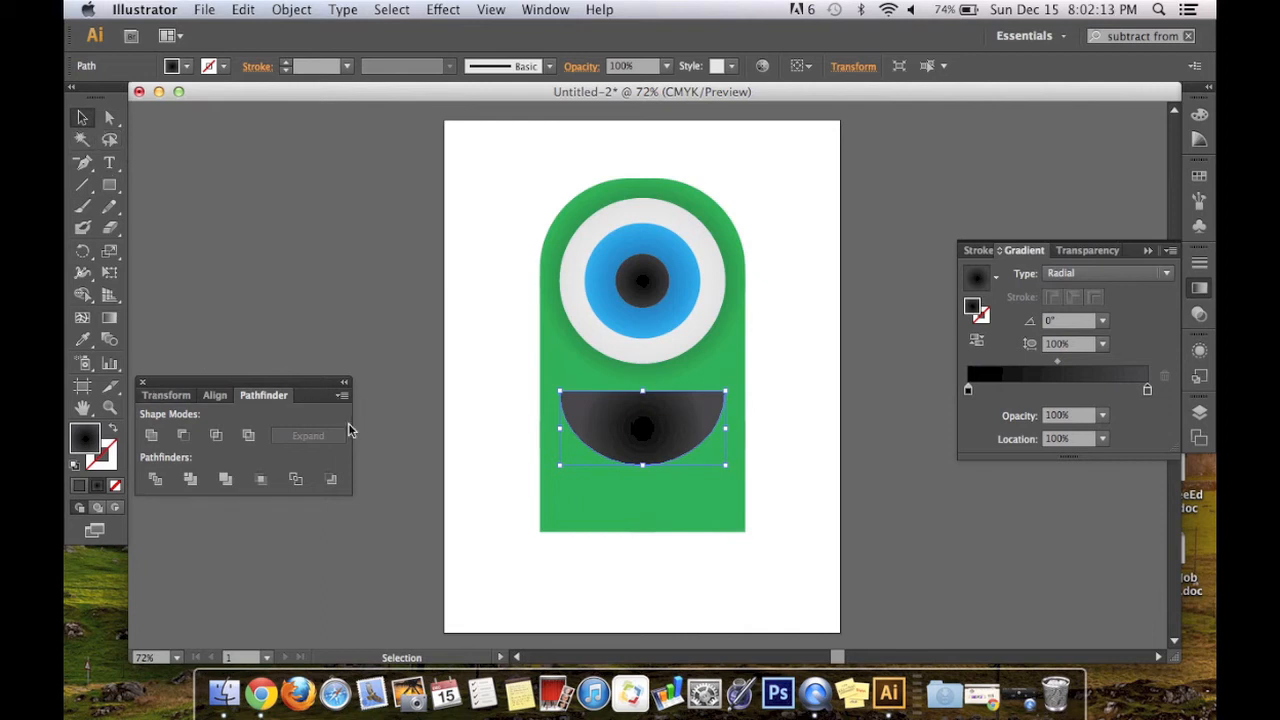
pyautogui.click(795, 443)
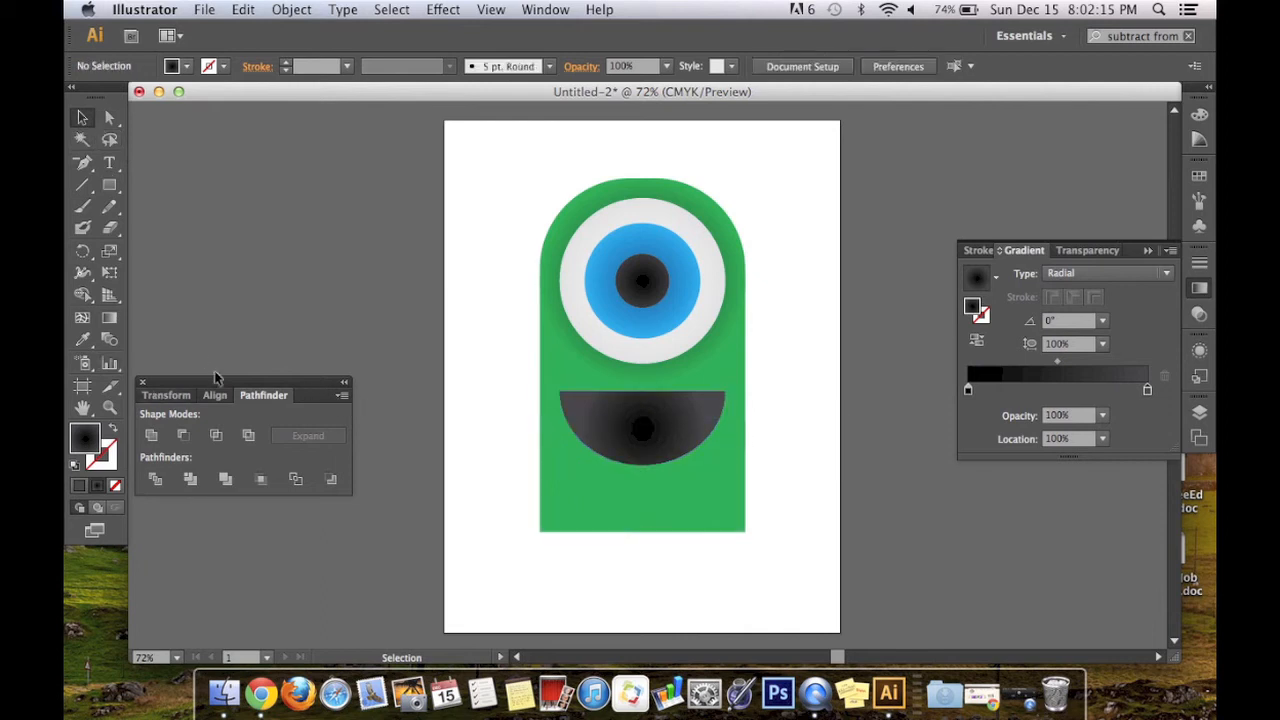
pyautogui.click(142, 382)
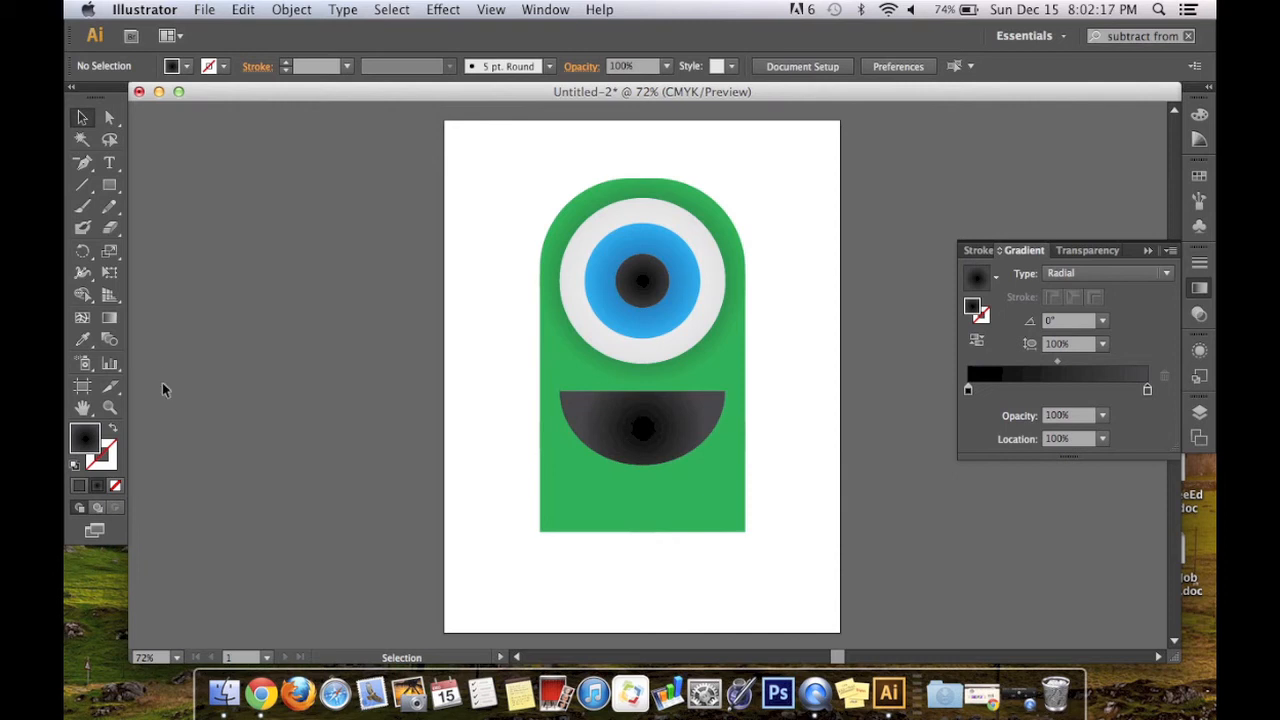
pyautogui.click(1147, 250)
pyautogui.click(919, 343)
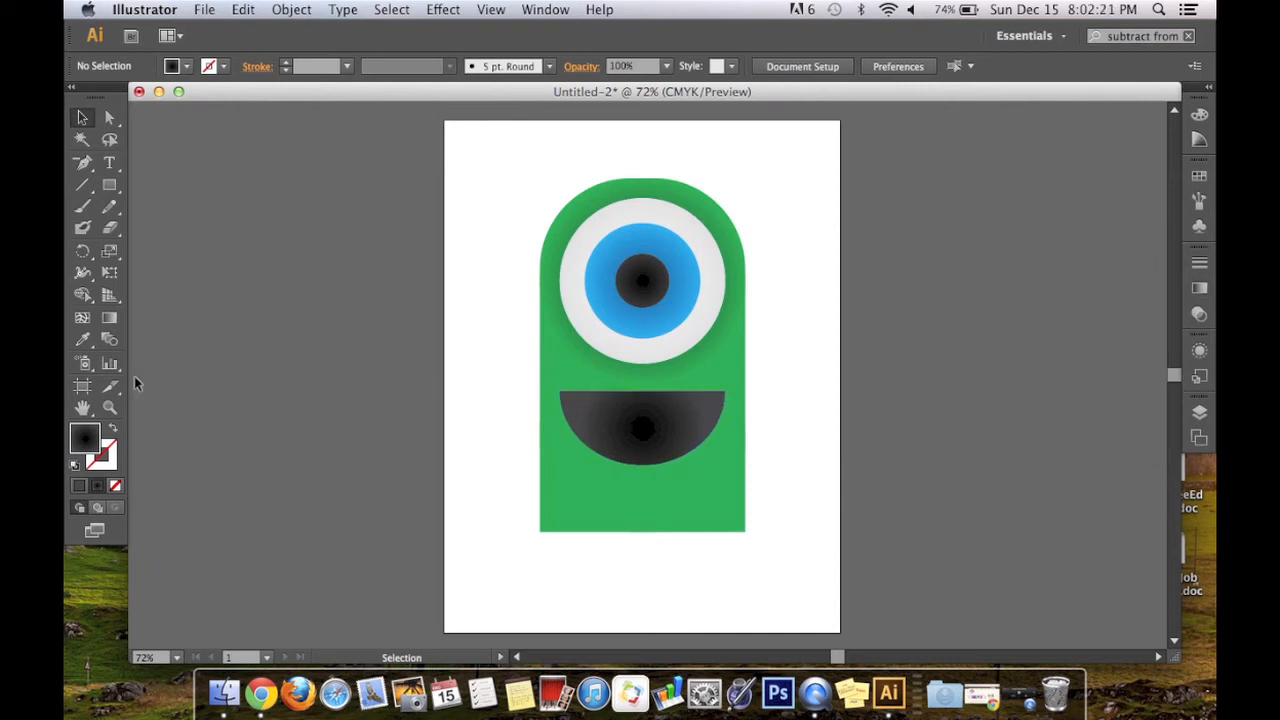
# Draw a small upright rectangle across the mouth's upper edge, slightly left of its centre, as a tooth
pyautogui.click(109, 189)
pyautogui.click(108, 195)
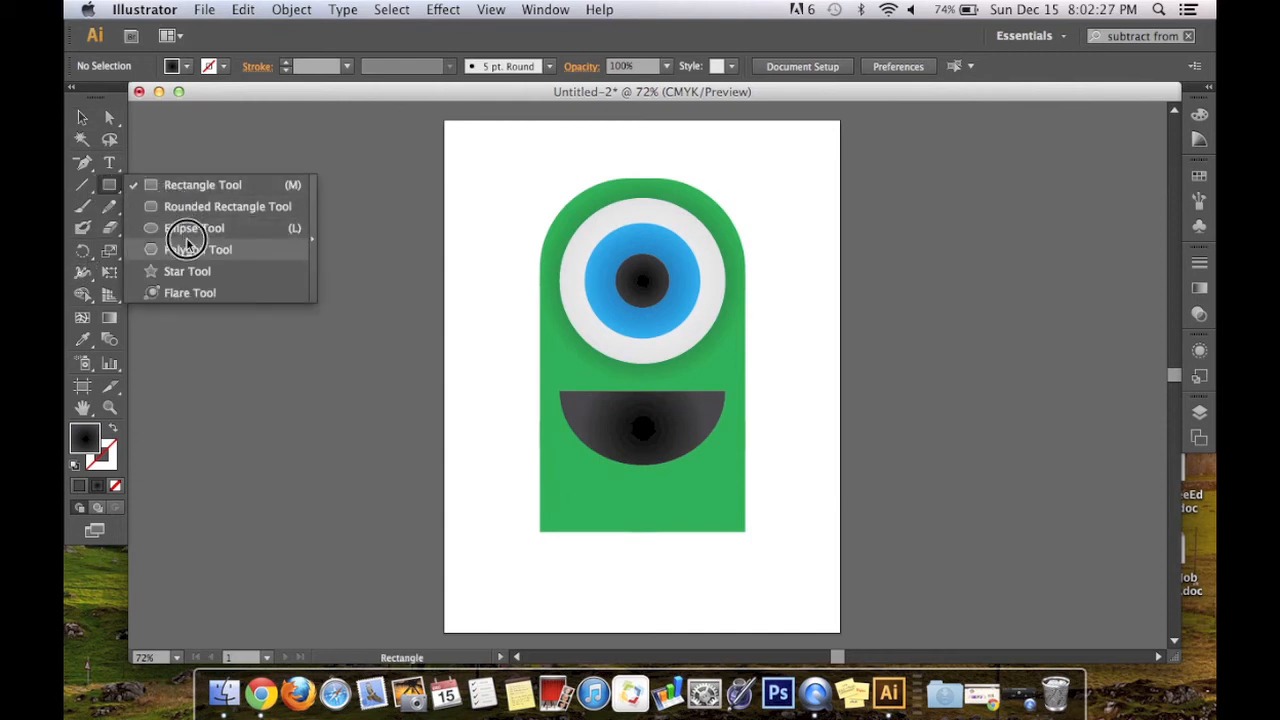
pyautogui.click(191, 186)
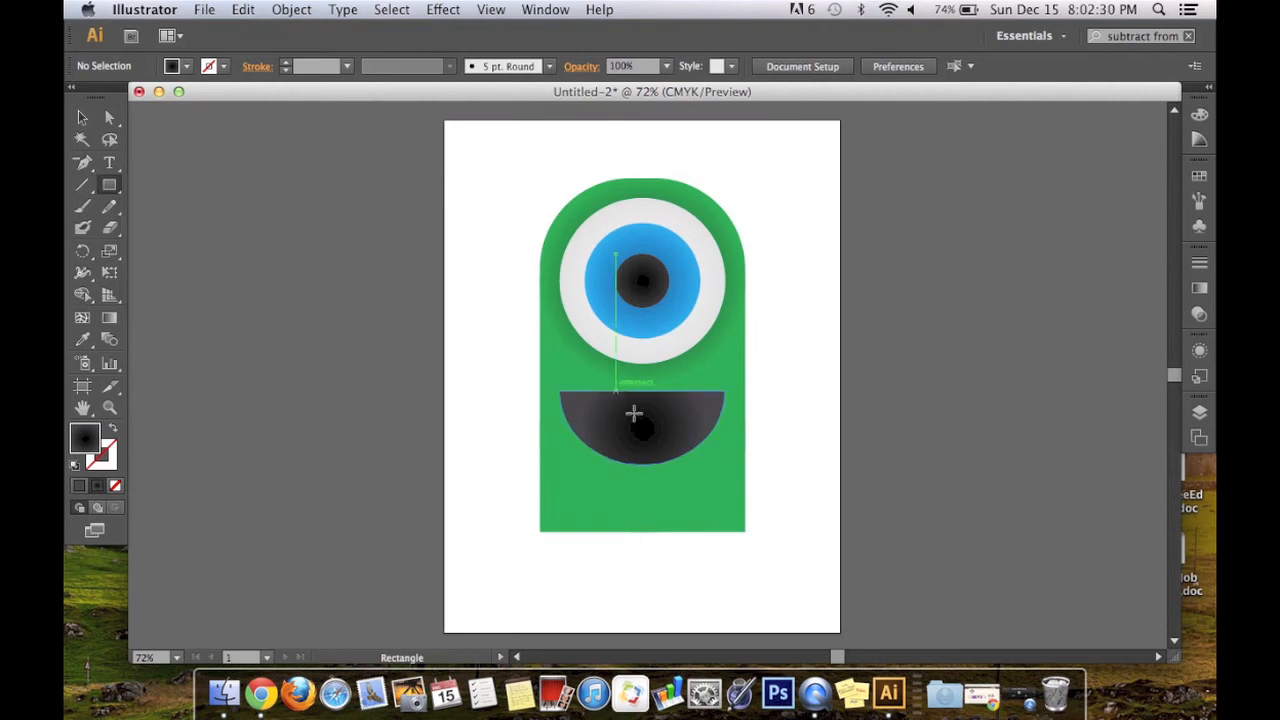
pyautogui.press('super+equal')
pyautogui.press('super+equal')
pyautogui.press('super+equal')
pyautogui.press('super+equal')
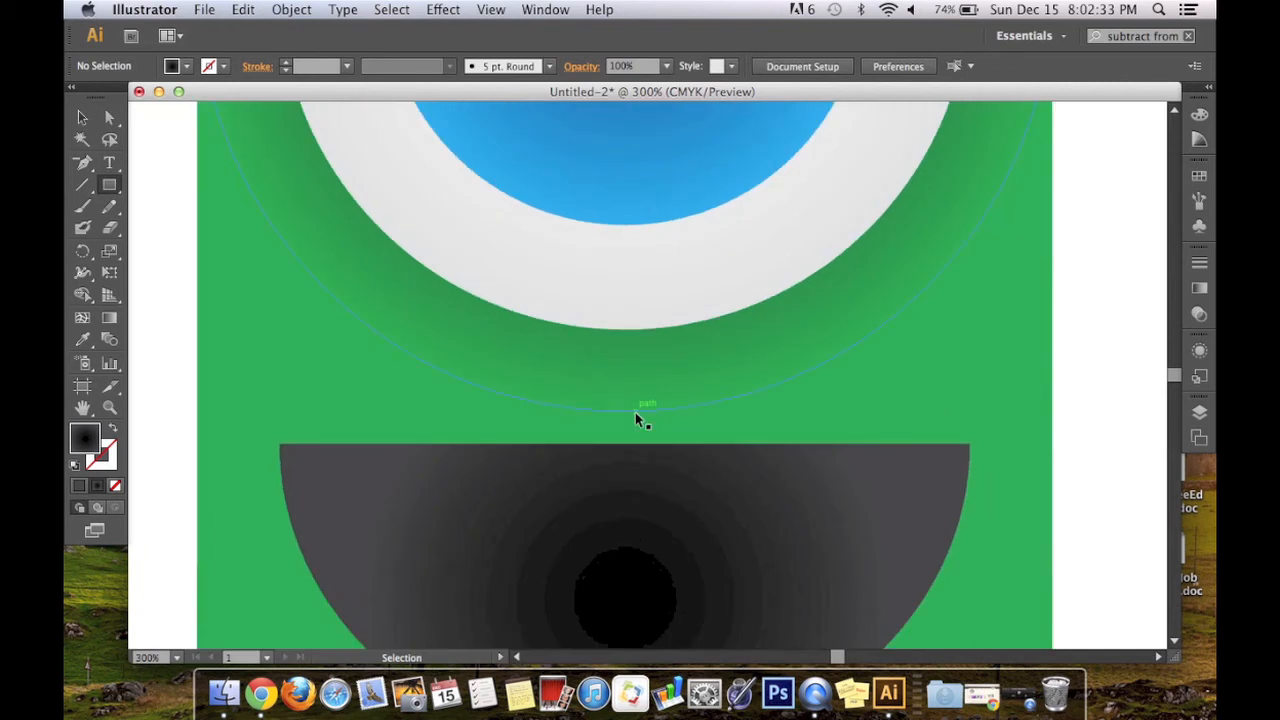
pyautogui.scroll(-4, 635, 412)
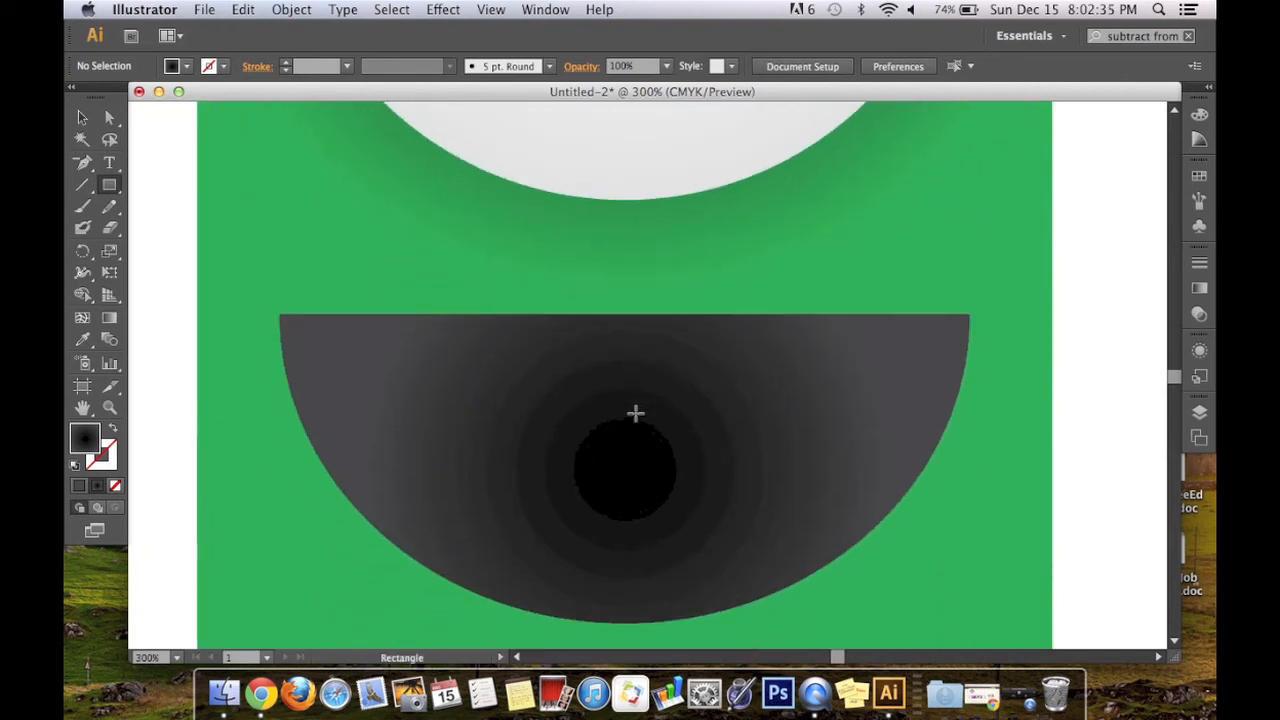
pyautogui.scroll(-1, 635, 412)
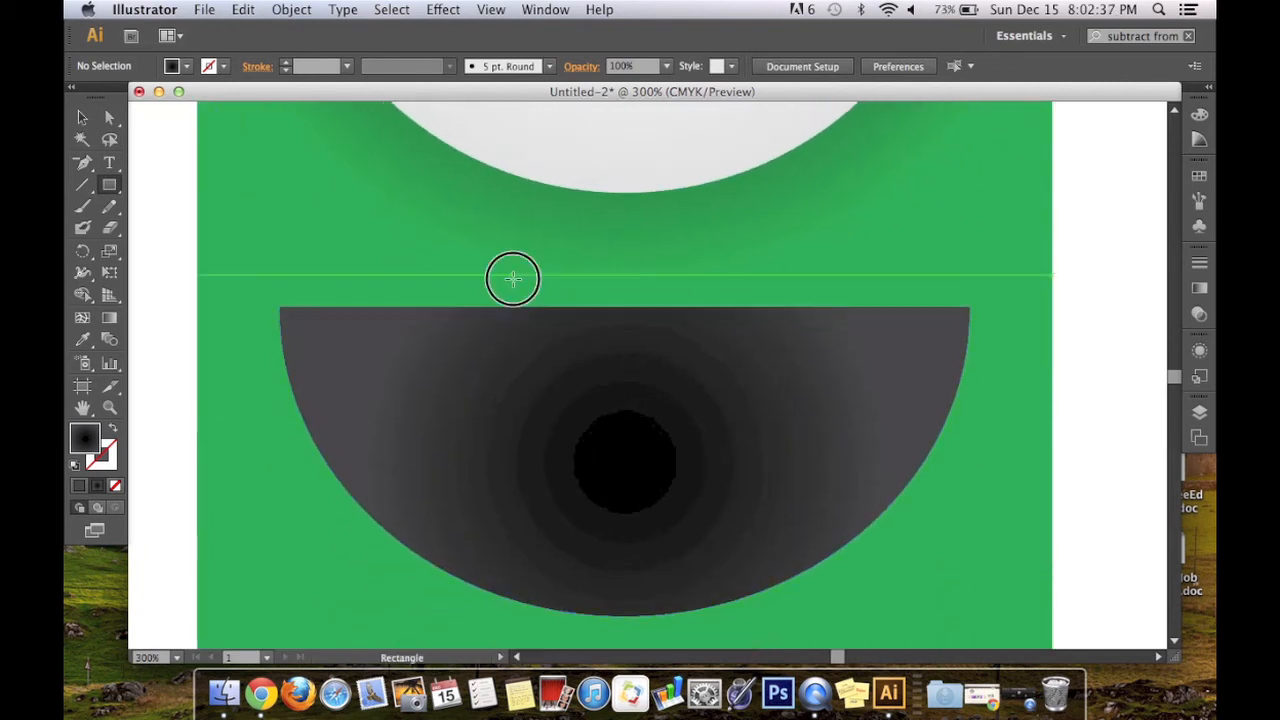
pyautogui.moveTo(512, 274)
pyautogui.mouseDown()
pyautogui.moveTo(531, 343)
pyautogui.moveTo(569, 366)
pyautogui.moveTo(578, 405)
pyautogui.mouseUp()
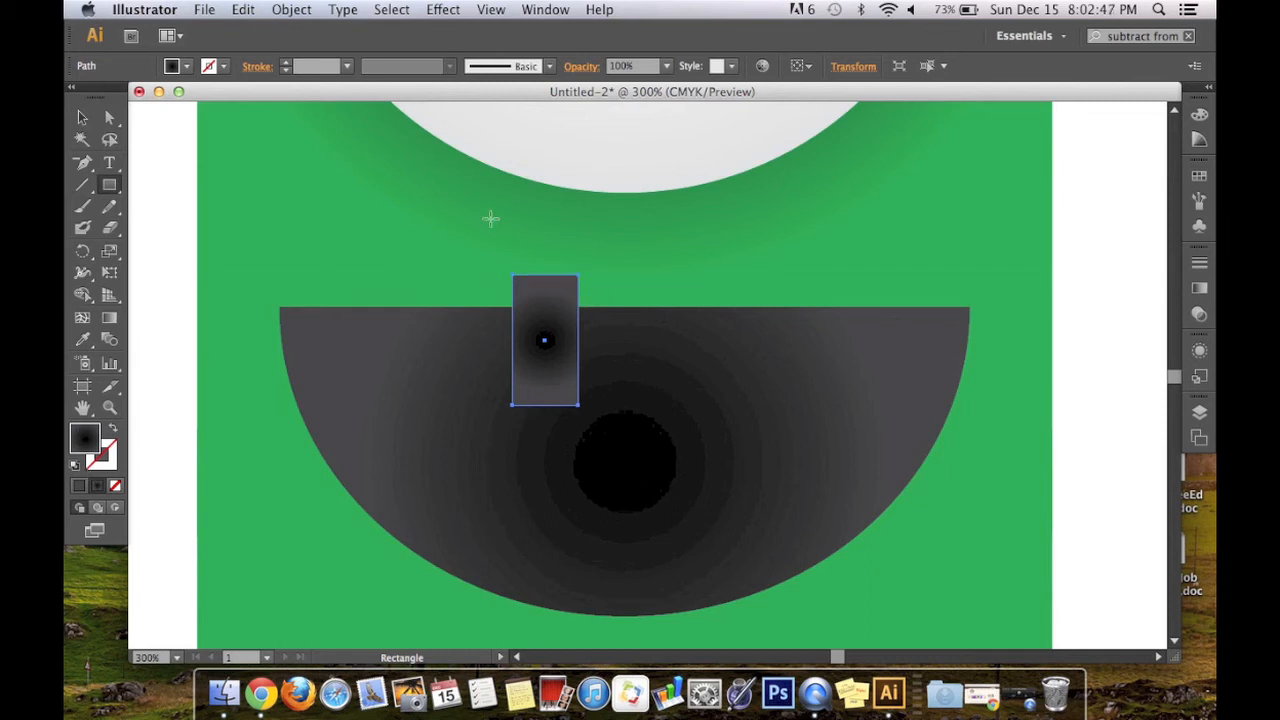
# Convert the tooth rectangle to a rounded rectangle with 0 pt extra width and 0 pt extra height
pyautogui.click(443, 9)
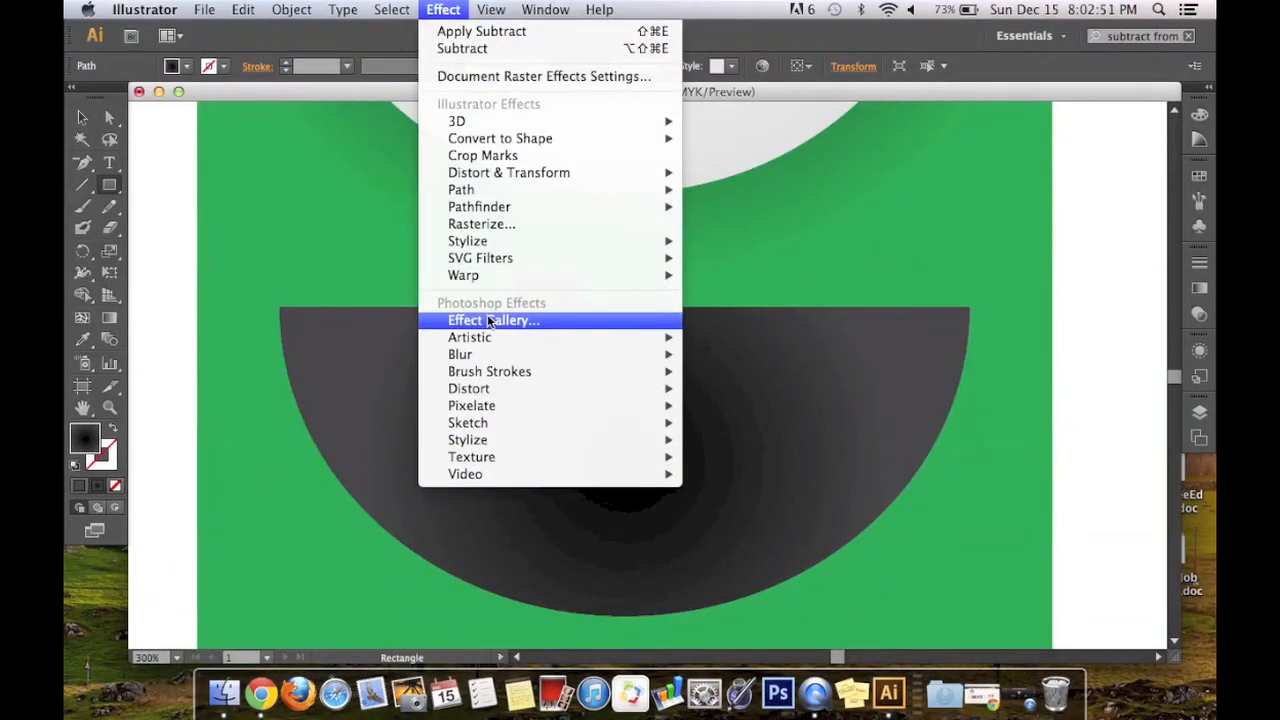
pyautogui.moveTo(548, 140)
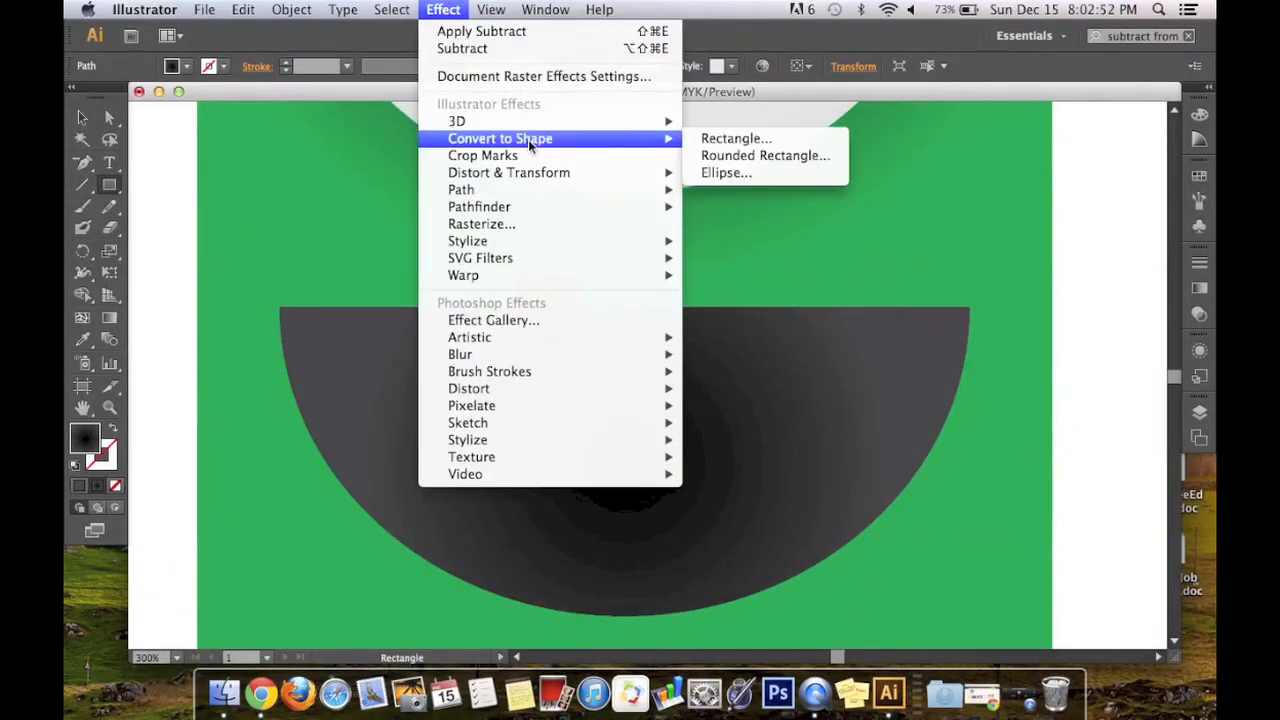
pyautogui.click(737, 157)
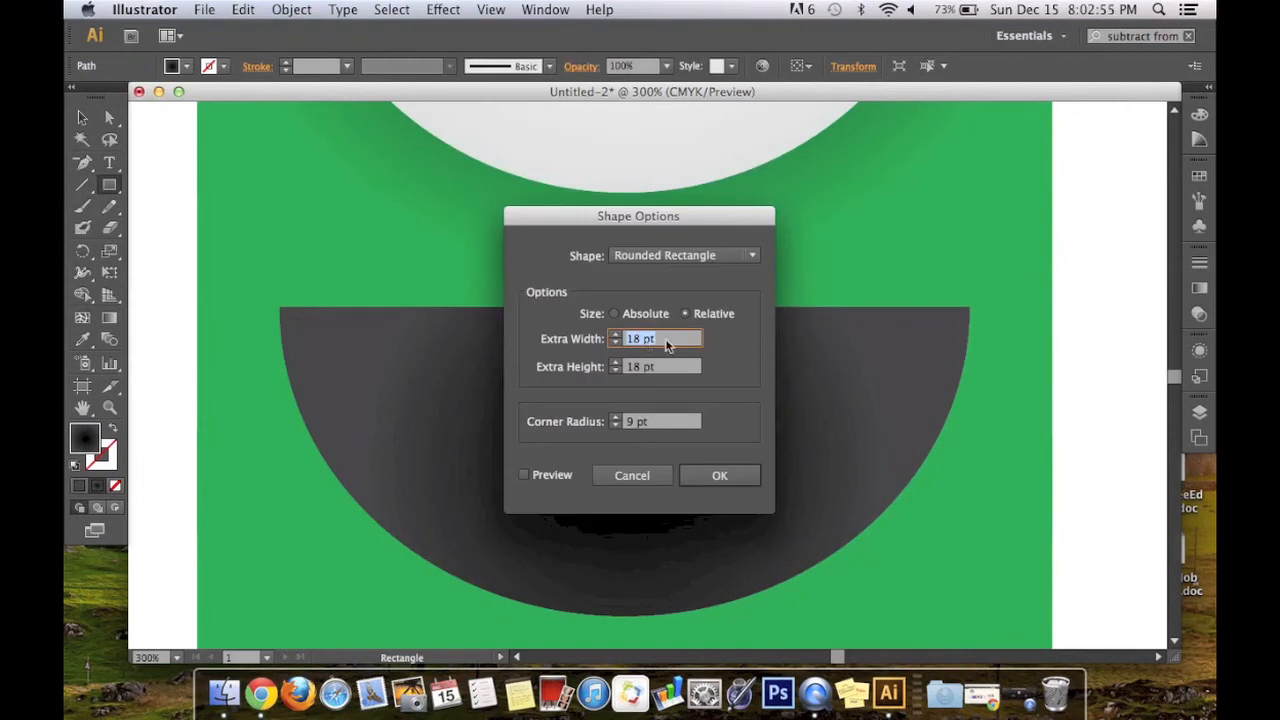
pyautogui.press('BackSpace')
pyautogui.write('0')
pyautogui.press('Tab')
pyautogui.write('0')
pyautogui.press('Tab')
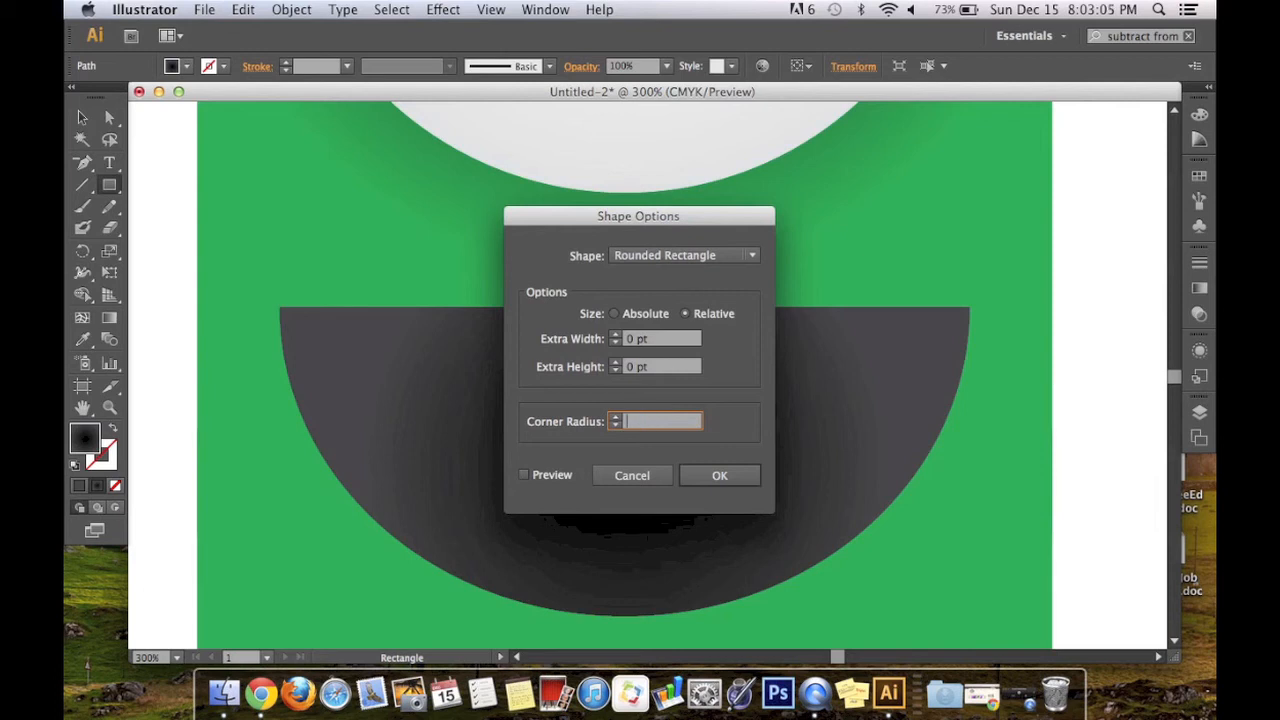
pyautogui.press('Return')
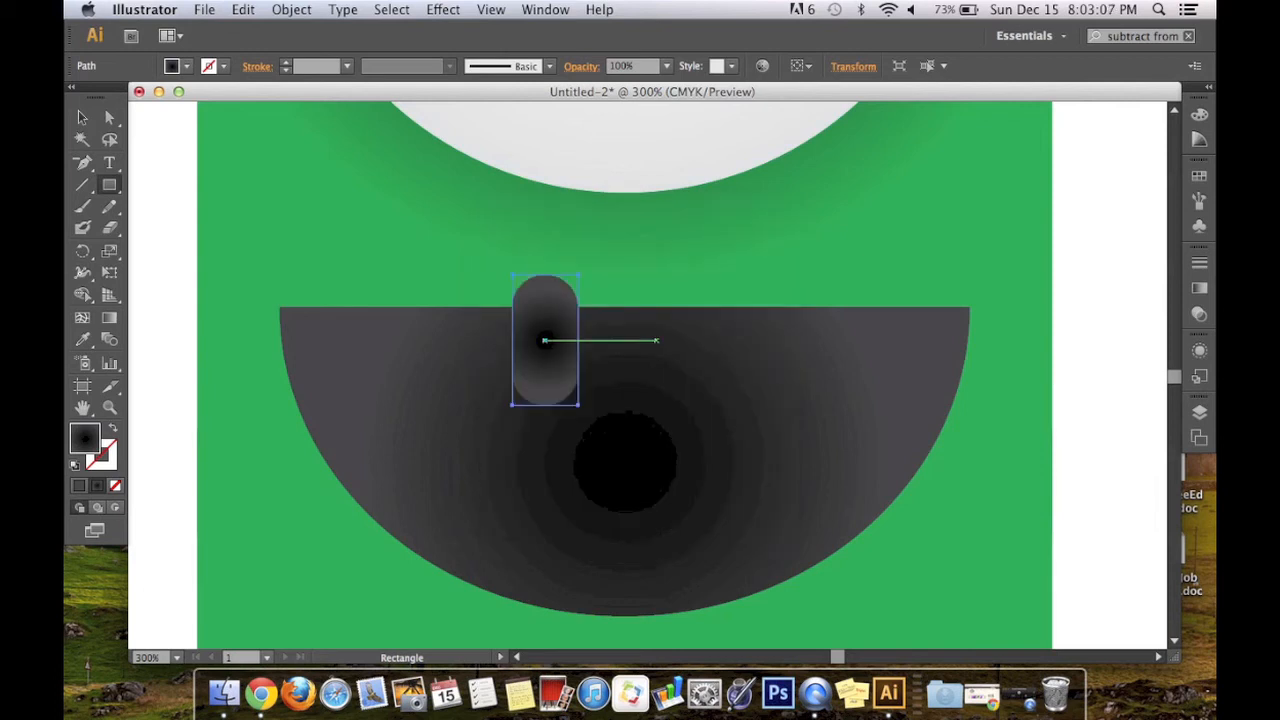
# Fill the rounded tooth with solid white and paste a copy of it onto the mouth
pyautogui.click(79, 485)
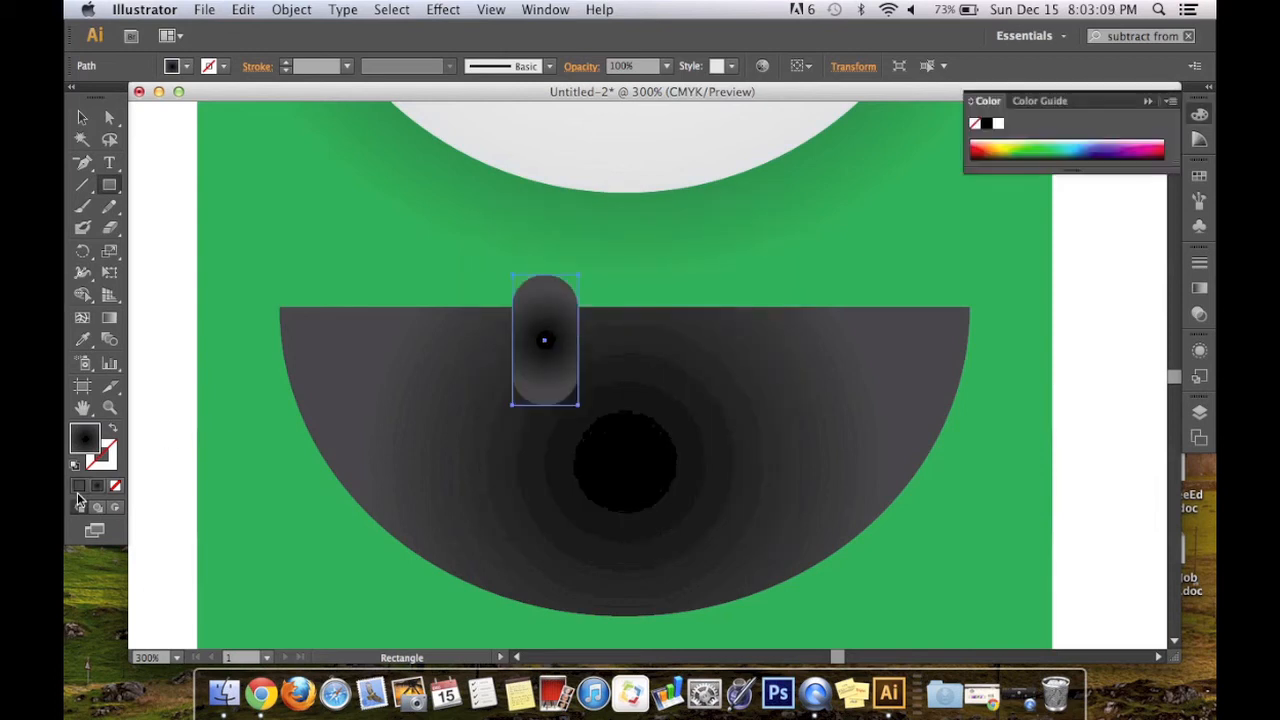
pyautogui.click(998, 123)
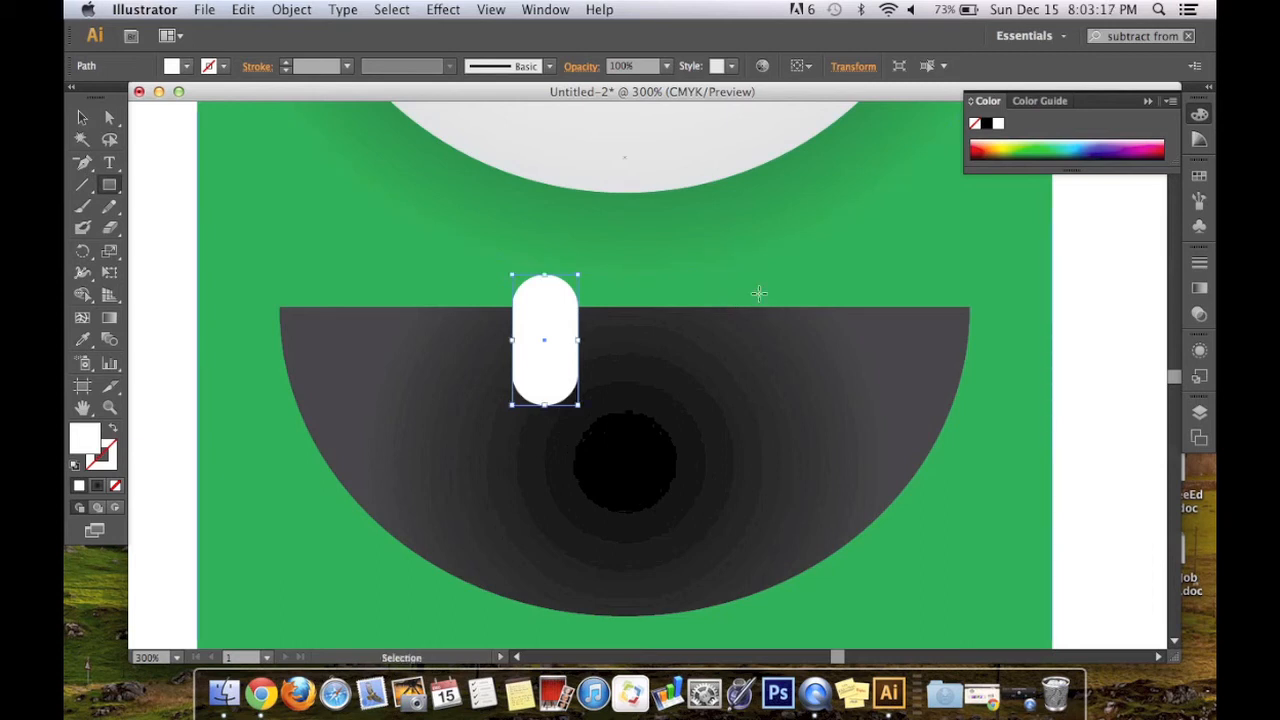
pyautogui.press('super+v')
pyautogui.click(82, 118)
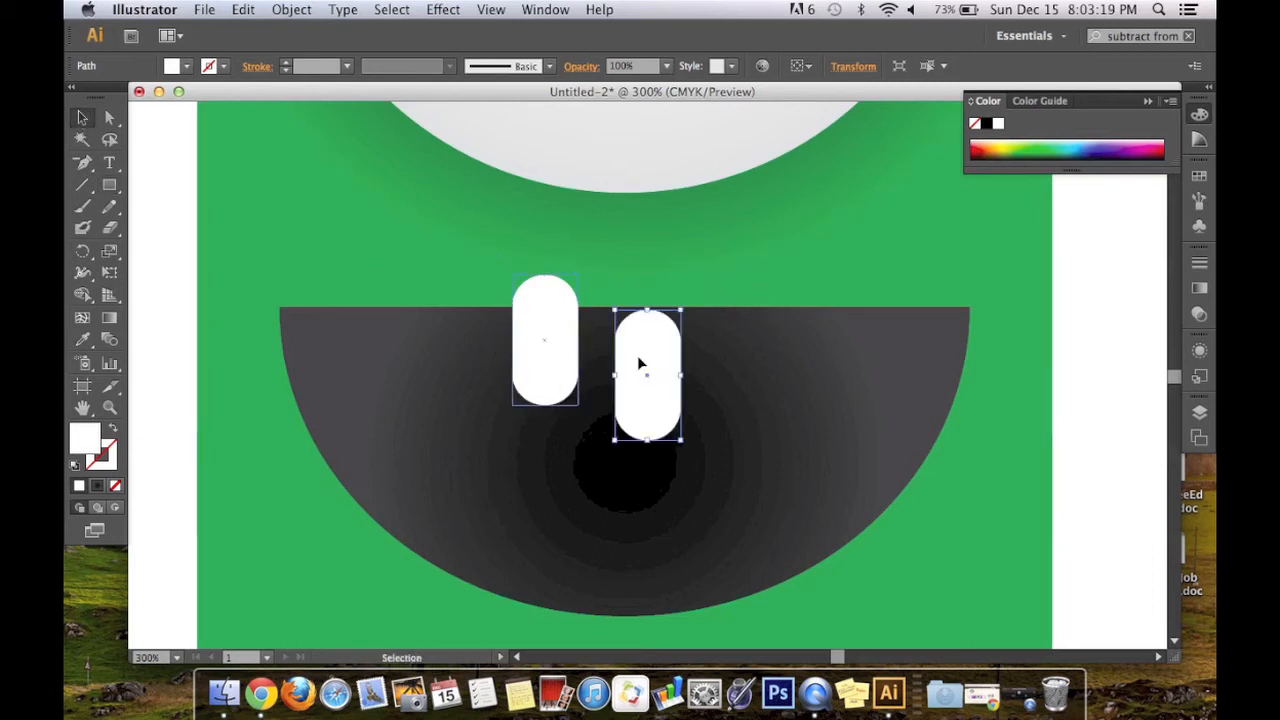
# Set the copied tooth flush beside the first one and centre the pair across the mouth's upper edge
pyautogui.moveTo(650, 343); pyautogui.dragTo(700, 292)
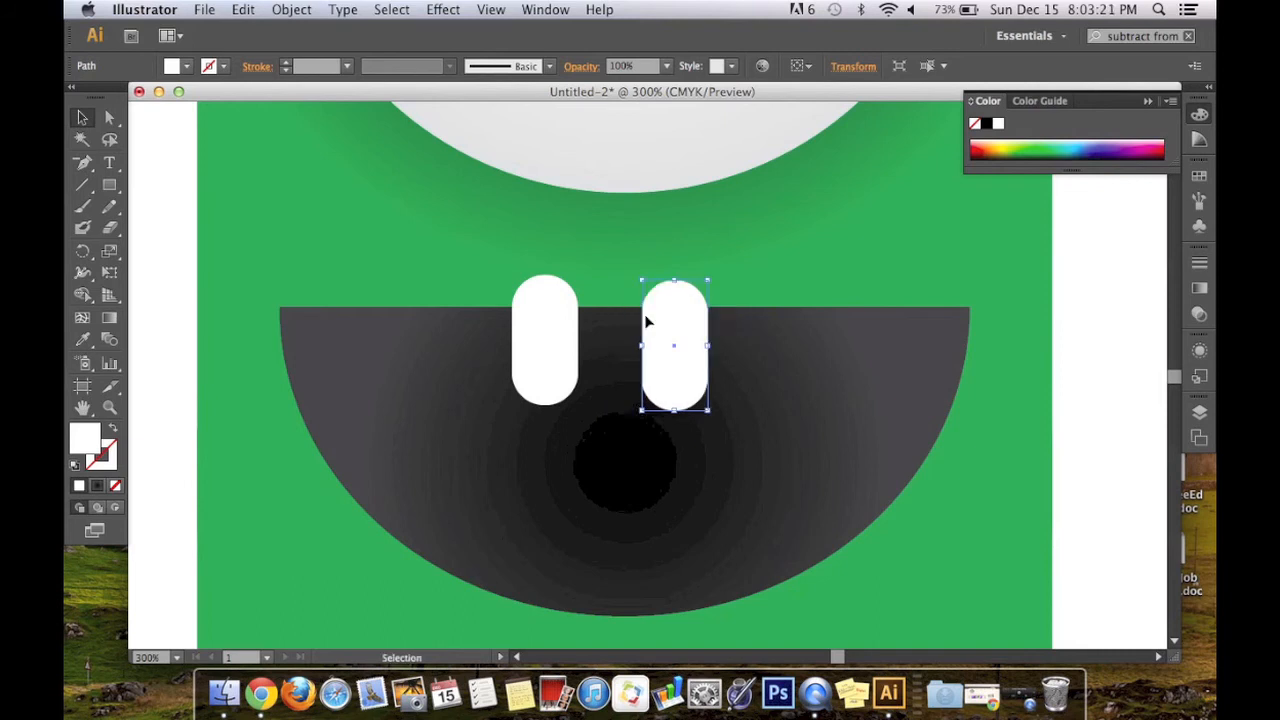
pyautogui.keyDown('shift'); pyautogui.click(557, 342); pyautogui.keyUp('shift')
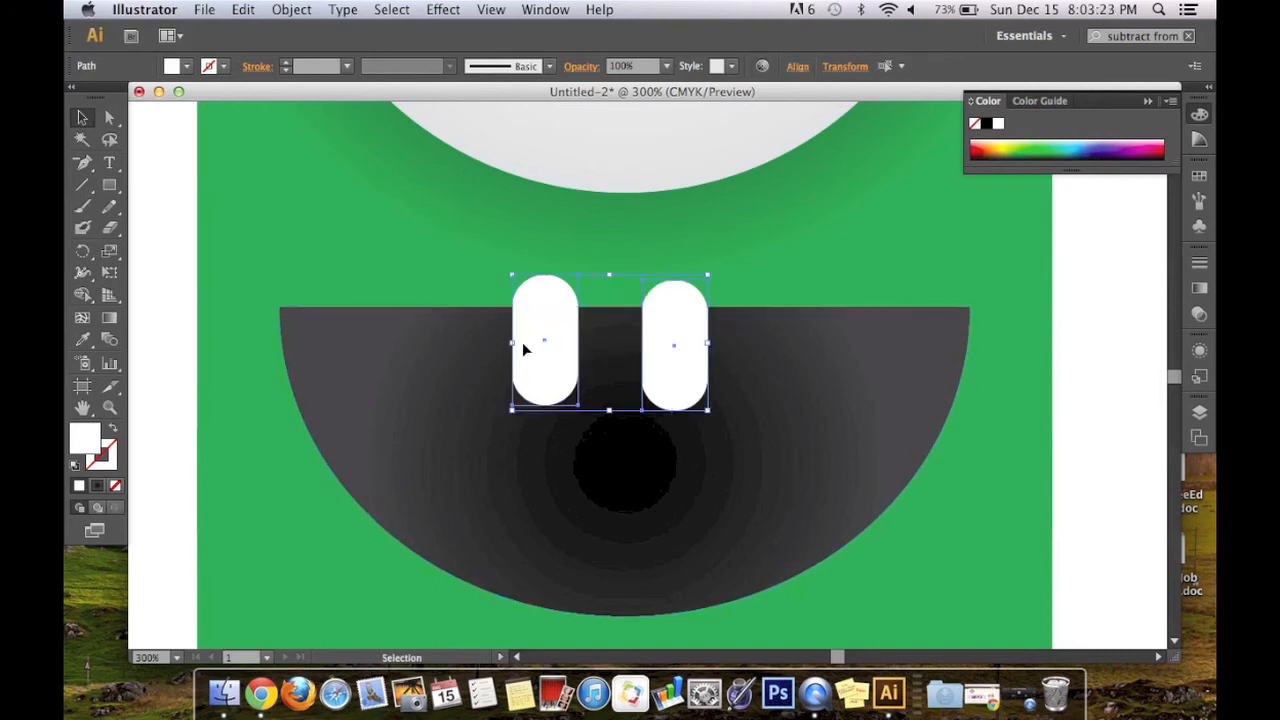
pyautogui.click(833, 299)
pyautogui.moveTo(567, 329); pyautogui.dragTo(651, 354)
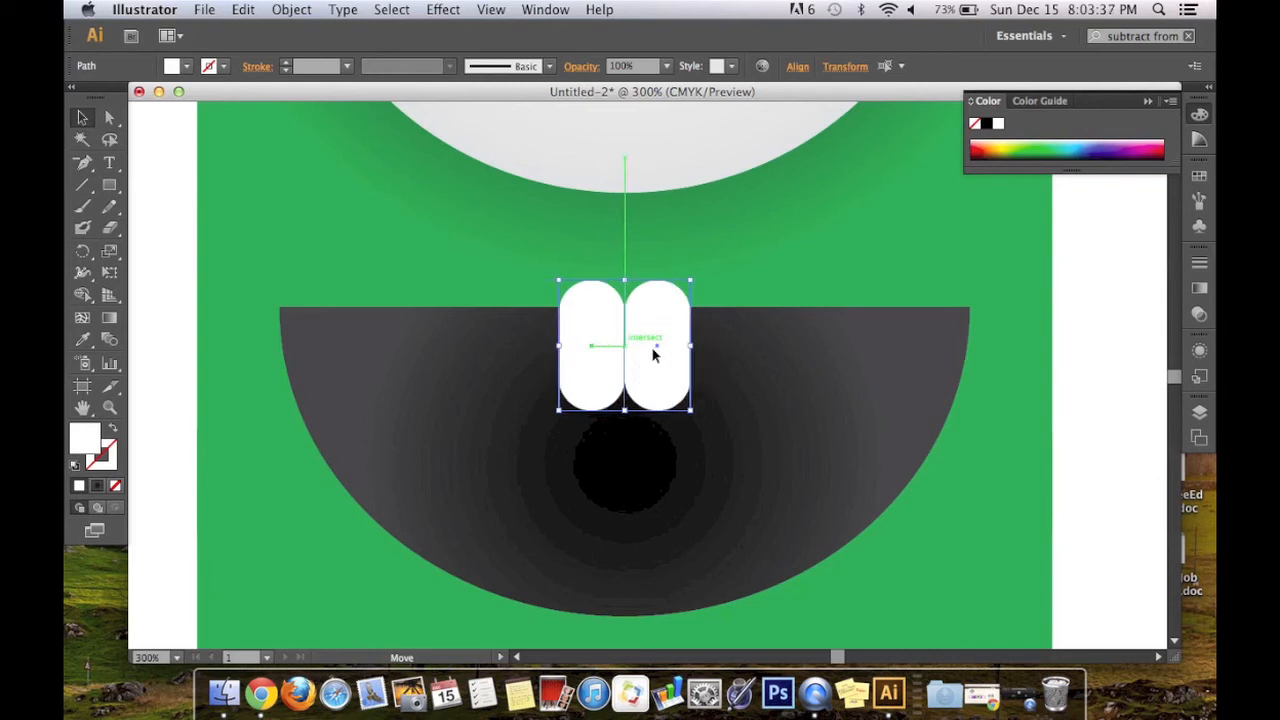
pyautogui.keyDown('shift'); pyautogui.keyDown('super'); pyautogui.click(704, 395); pyautogui.keyUp('super'); pyautogui.keyUp('shift')
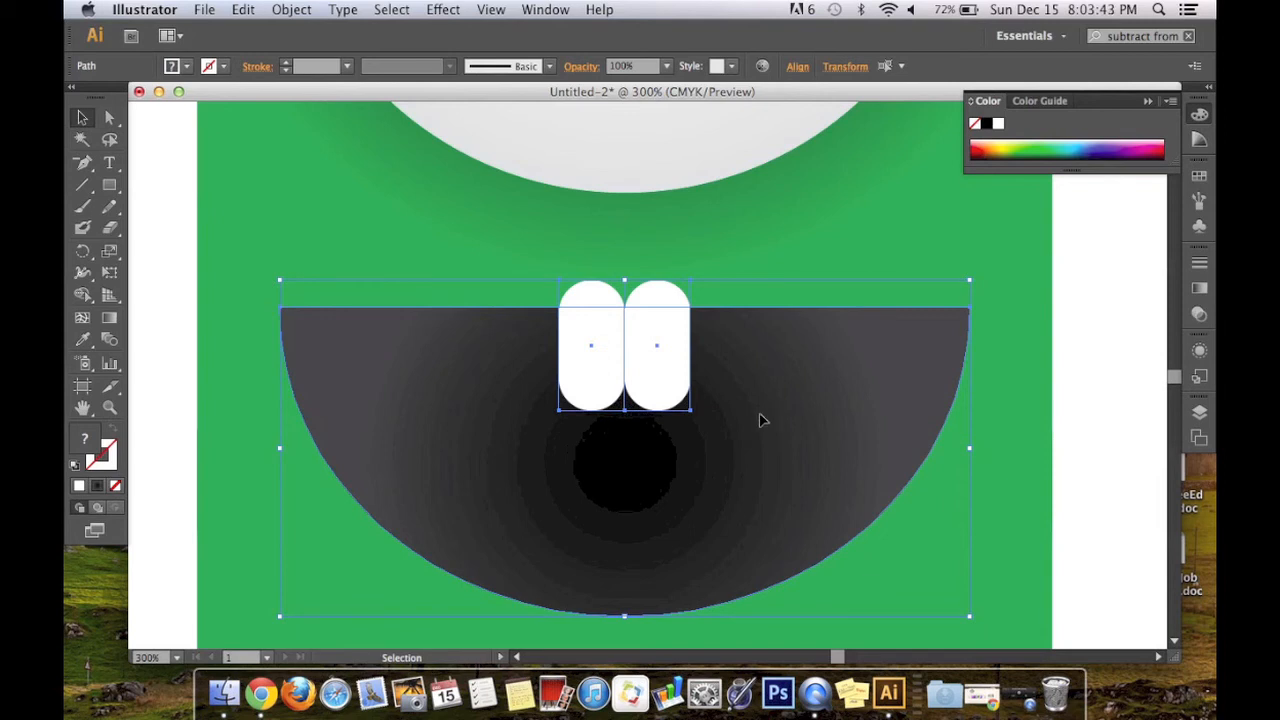
pyautogui.click(293, 10)
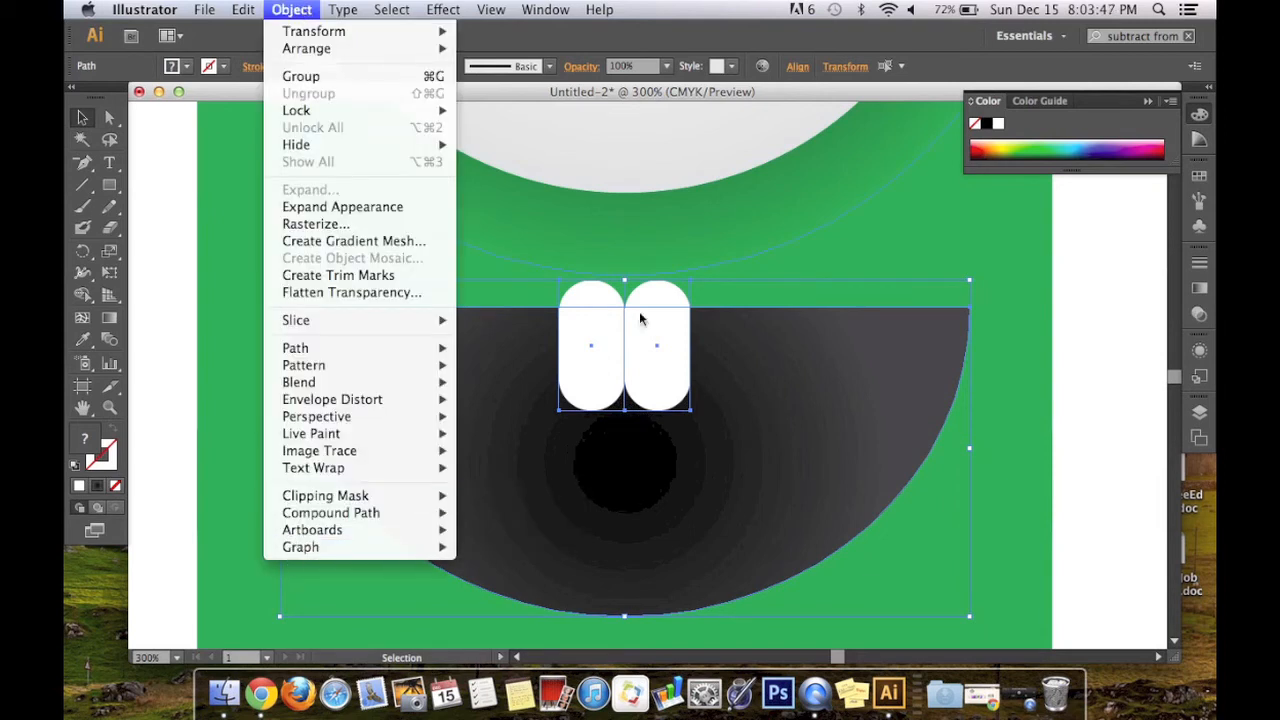
pyautogui.click(871, 351)
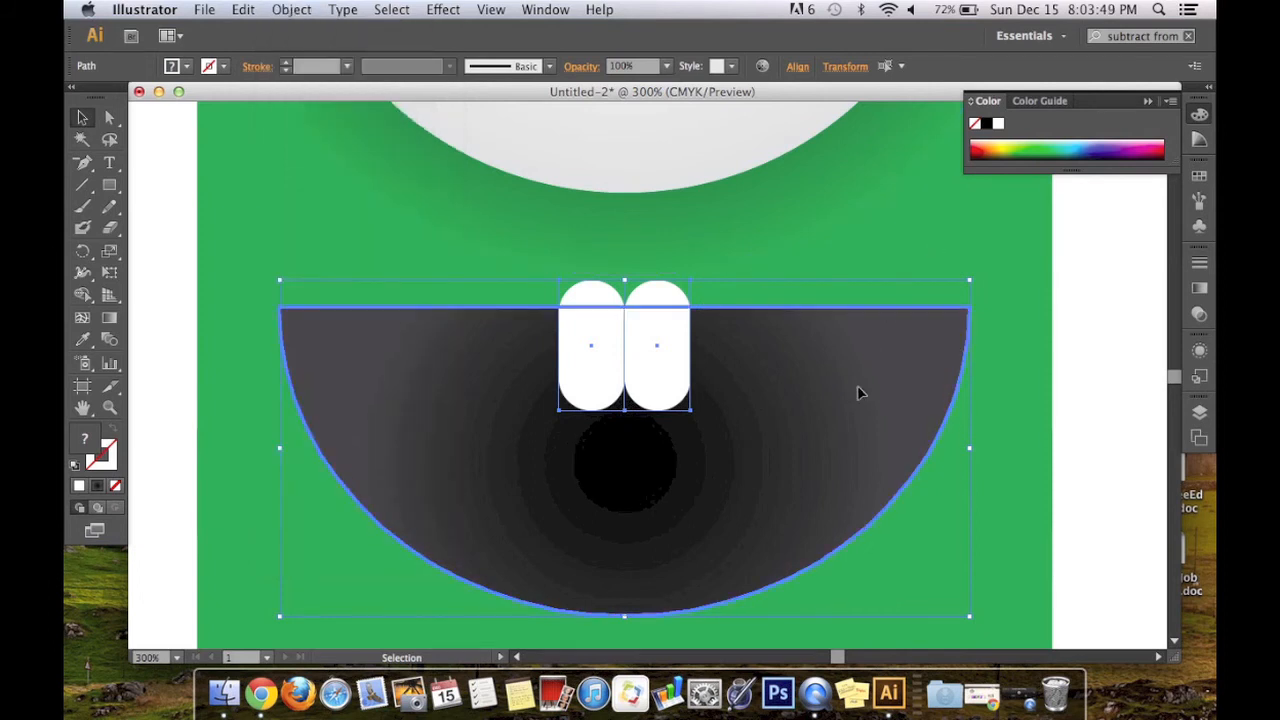
pyautogui.keyDown('super'); pyautogui.click(1008, 439); pyautogui.keyUp('super')
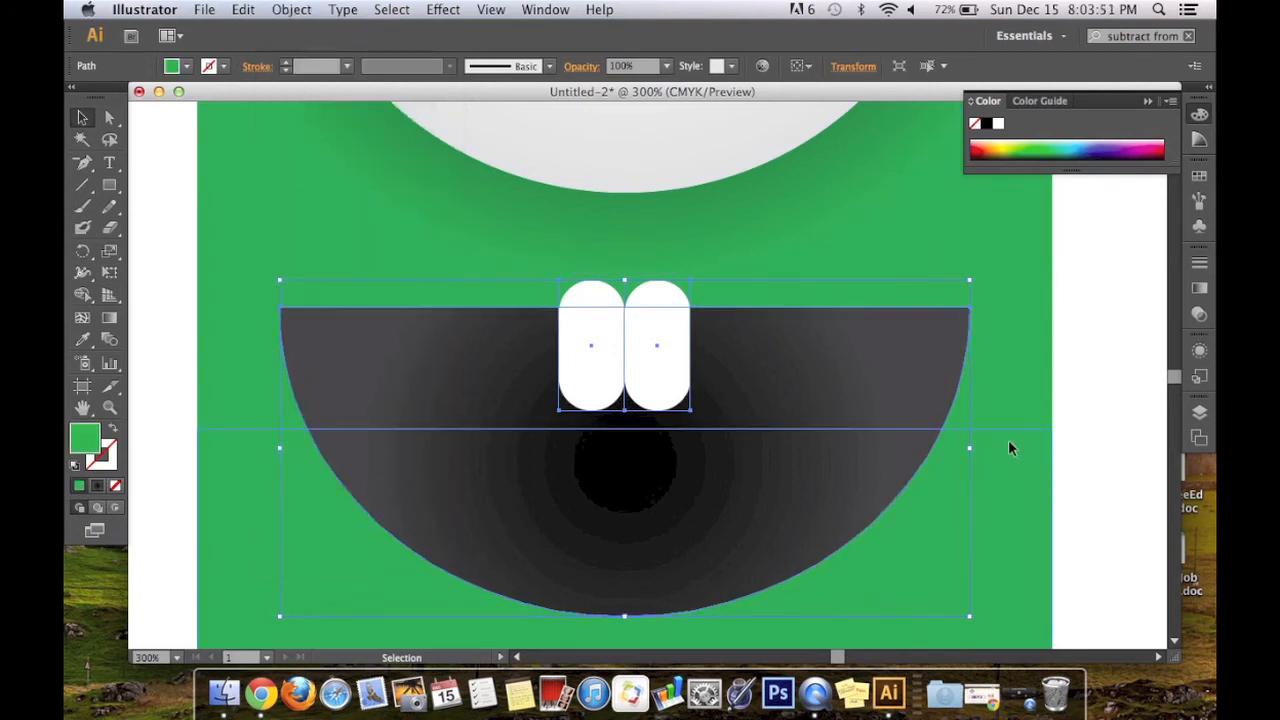
pyautogui.press('super+v')
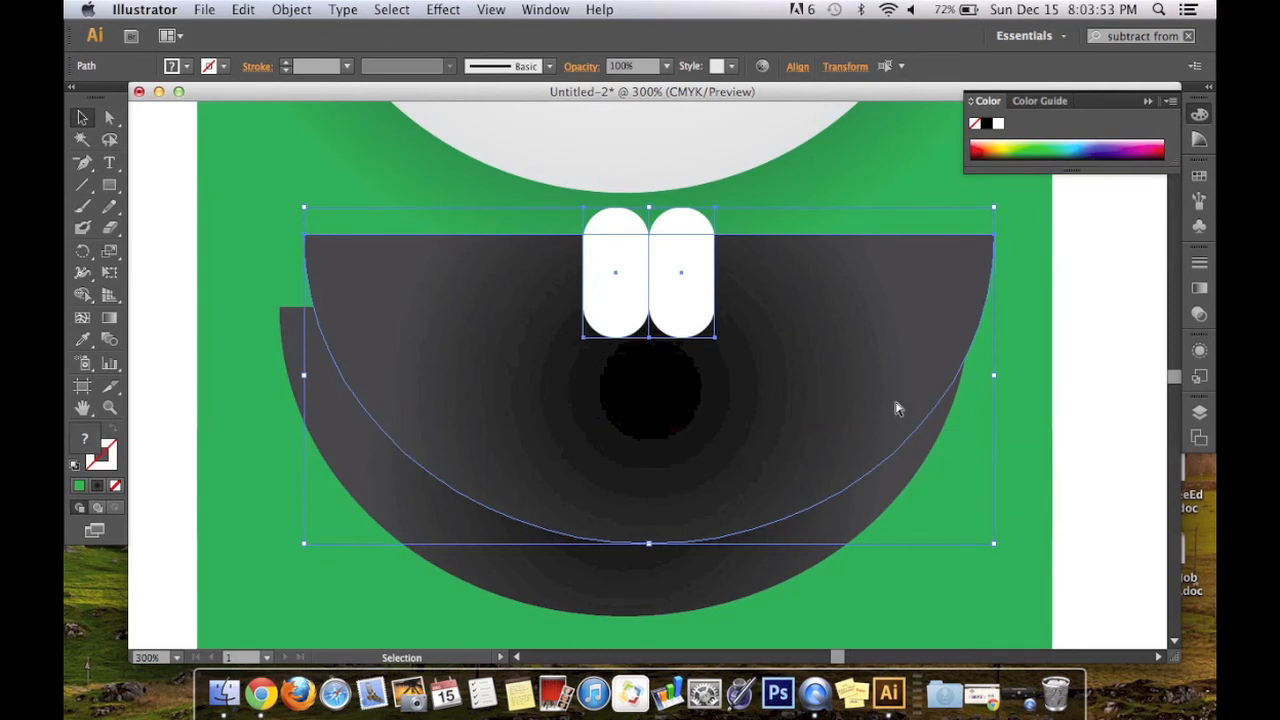
pyautogui.press('super+z')
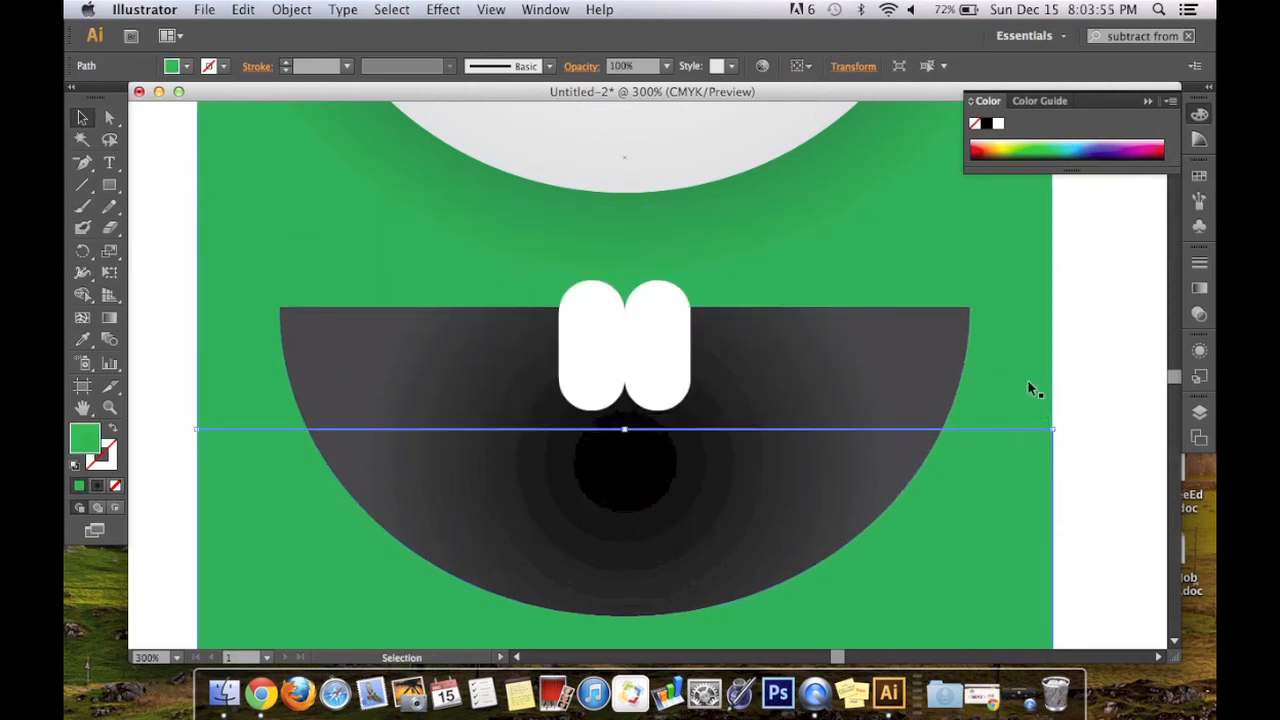
pyautogui.click(1024, 383)
# Duplicate the half-ellipse mouth and place the copy exactly over the original, in front of the teeth
pyautogui.click(905, 382)
pyautogui.press('super+c')
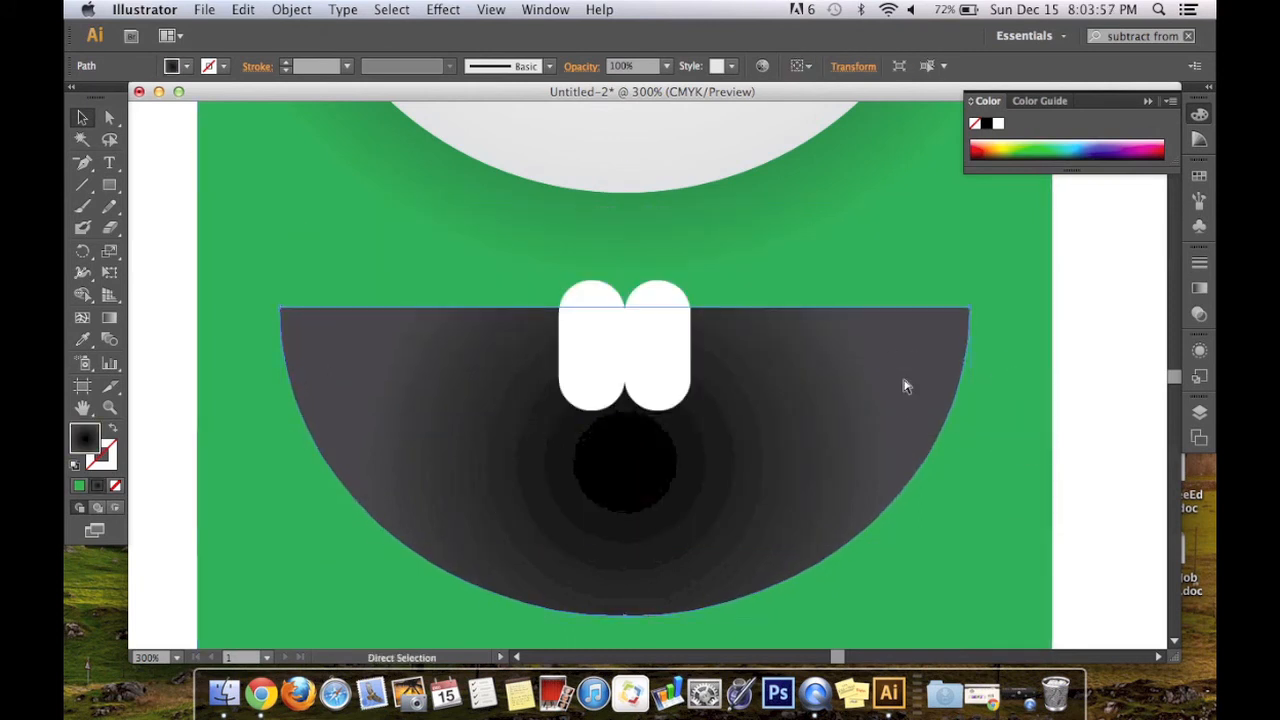
pyautogui.press('super+v')
pyautogui.moveTo(660, 351); pyautogui.dragTo(629, 450)
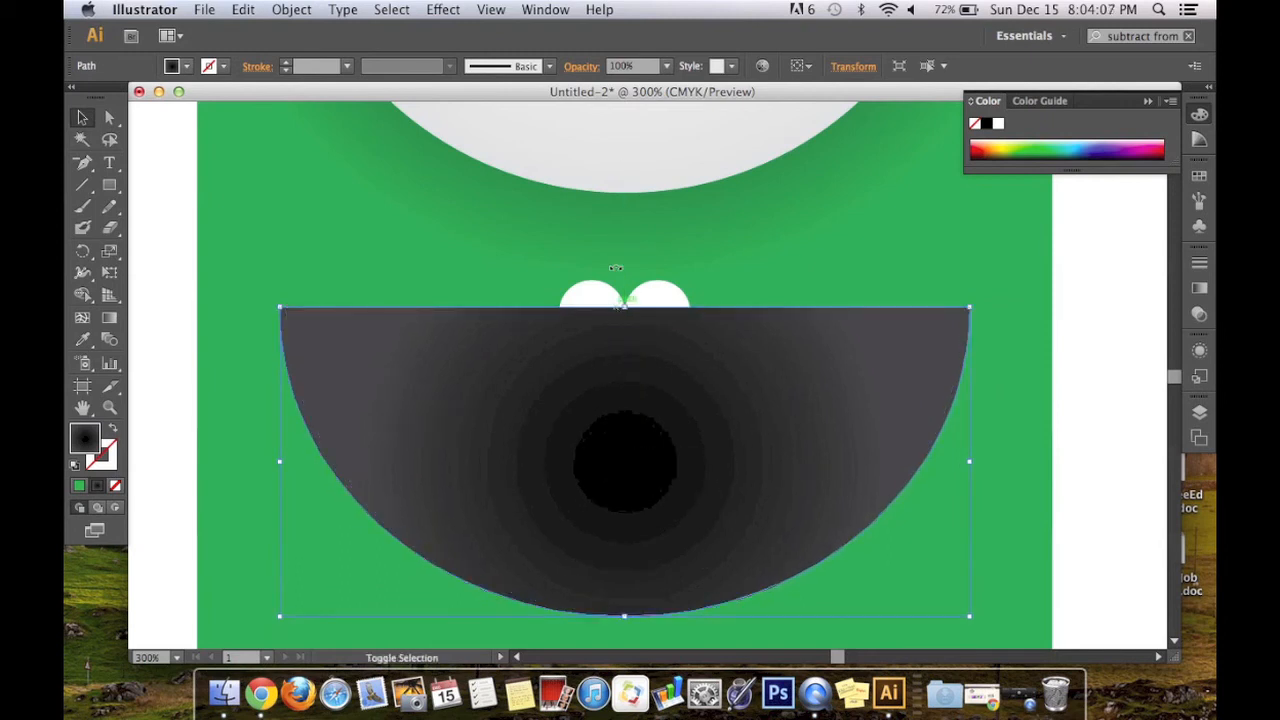
# Make a clipping mask from both teeth and the mouth copy so the teeth are trimmed at the mouth's upper edge
pyautogui.keyDown('super'); pyautogui.click(600, 310); pyautogui.keyUp('super')
pyautogui.keyDown('shift'); pyautogui.keyDown('super'); pyautogui.click(652, 306); pyautogui.keyUp('super'); pyautogui.keyUp('shift')
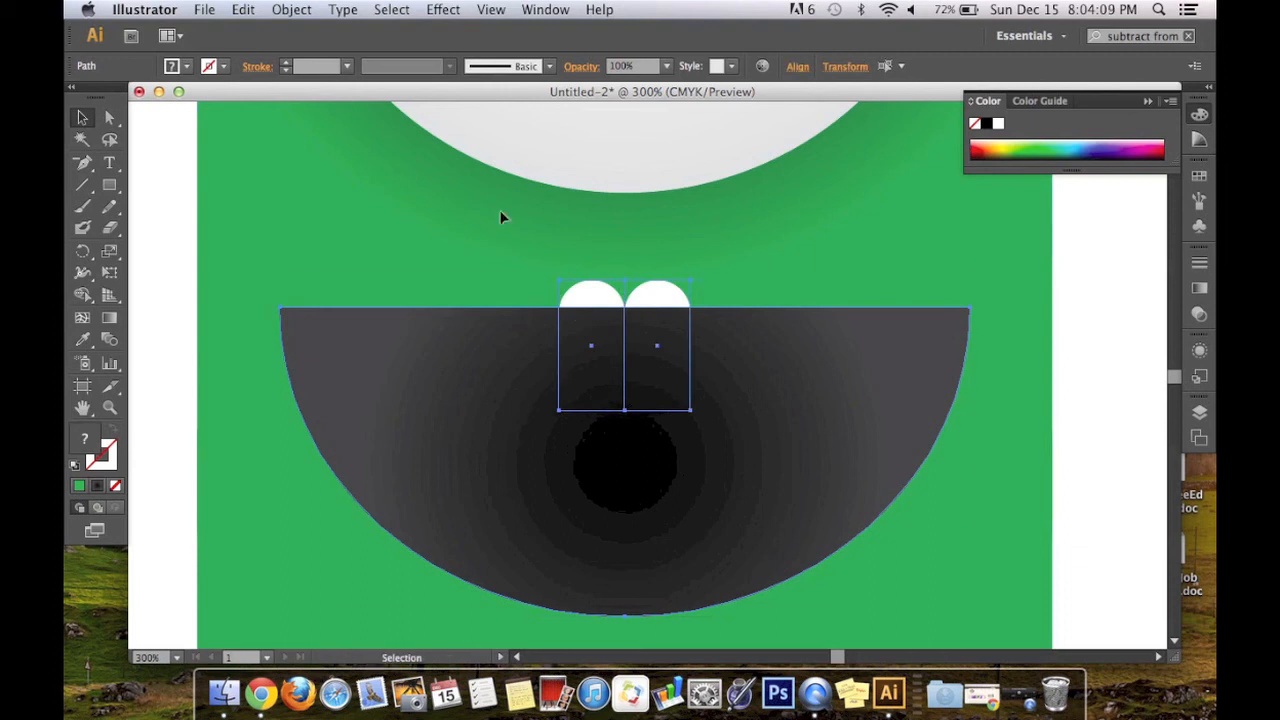
pyautogui.keyDown('shift'); pyautogui.keyDown('super'); pyautogui.click(486, 423); pyautogui.keyUp('super'); pyautogui.keyUp('shift')
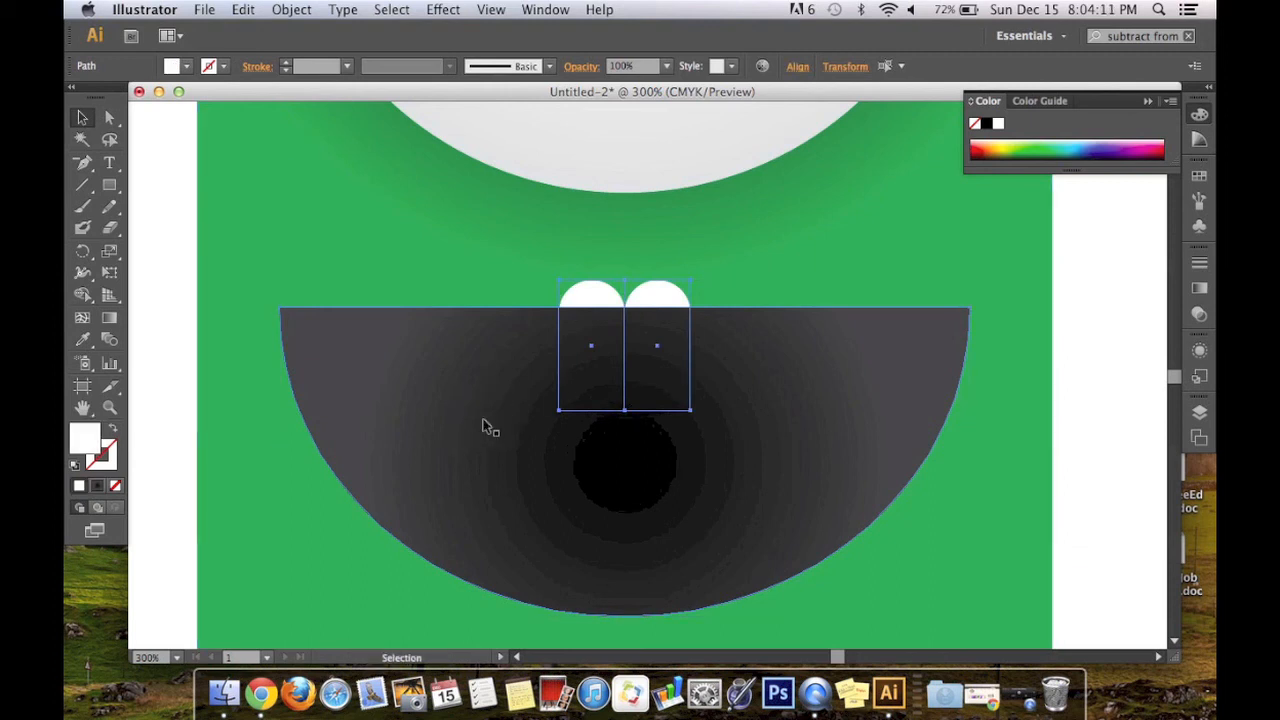
pyautogui.keyDown('shift'); pyautogui.keyDown('super'); pyautogui.click(491, 423); pyautogui.keyUp('super'); pyautogui.keyUp('shift')
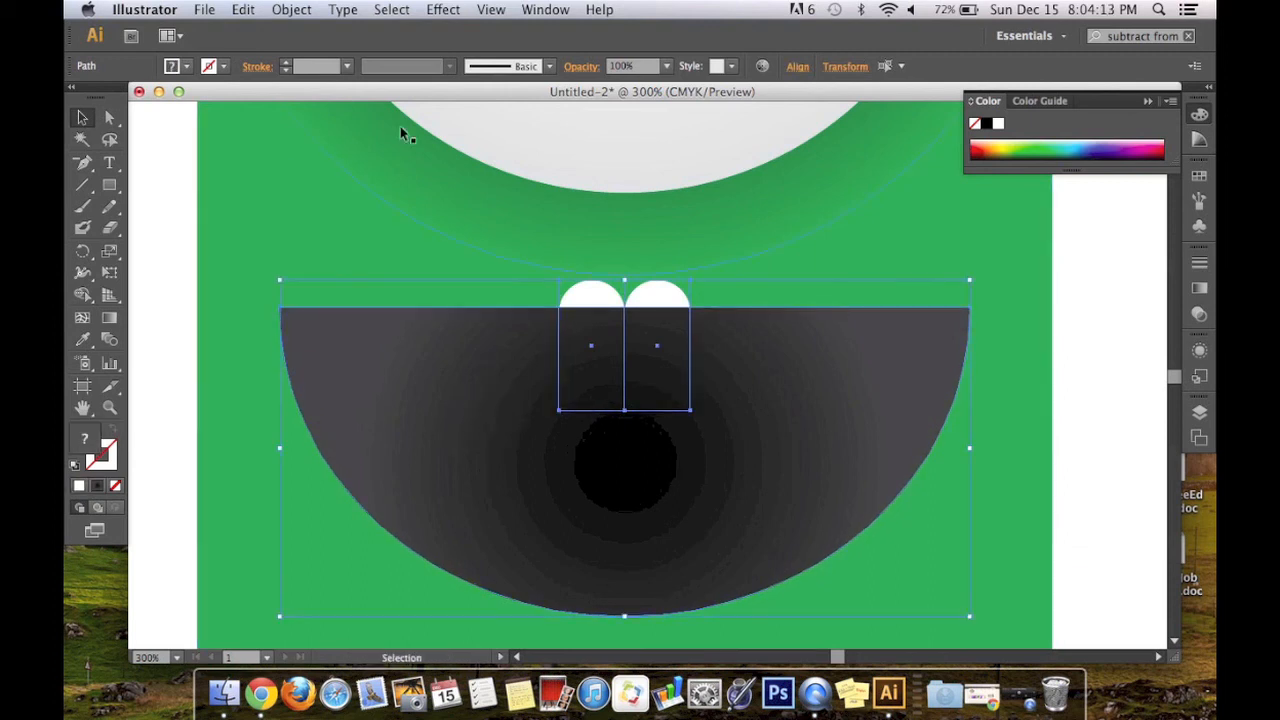
pyautogui.click(243, 9)
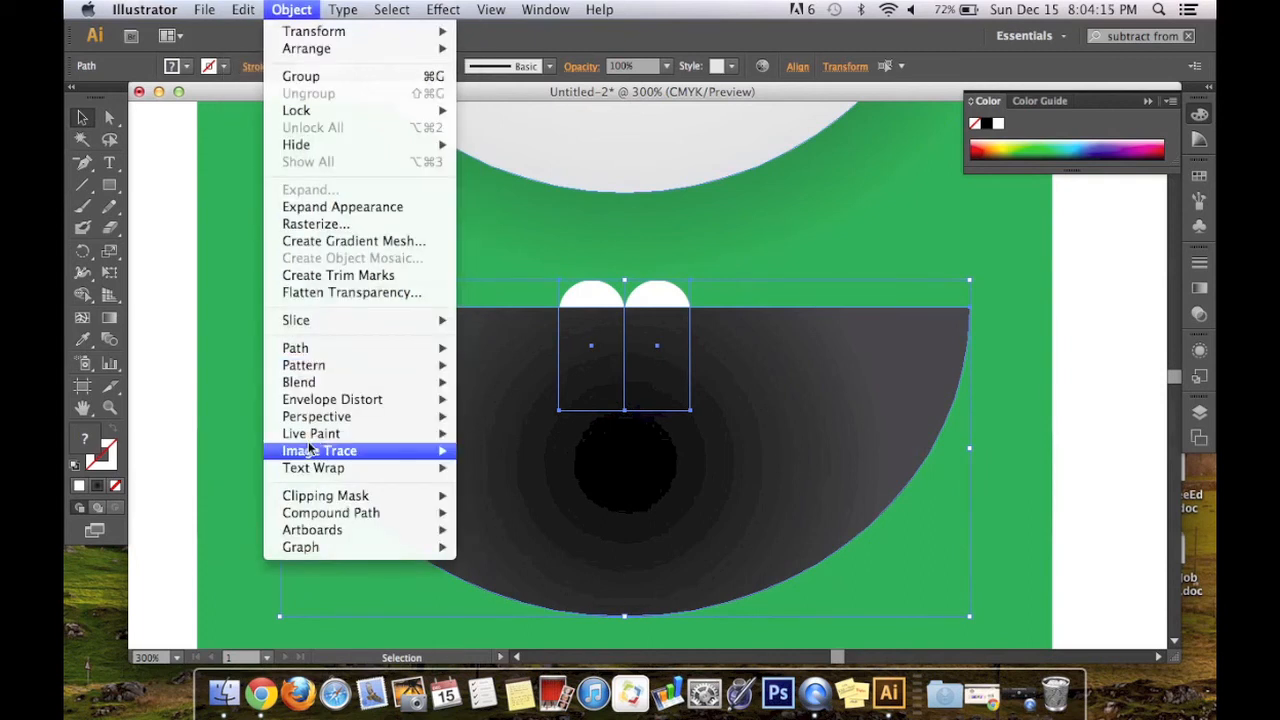
pyautogui.moveTo(343, 500)
pyautogui.click(500, 495)
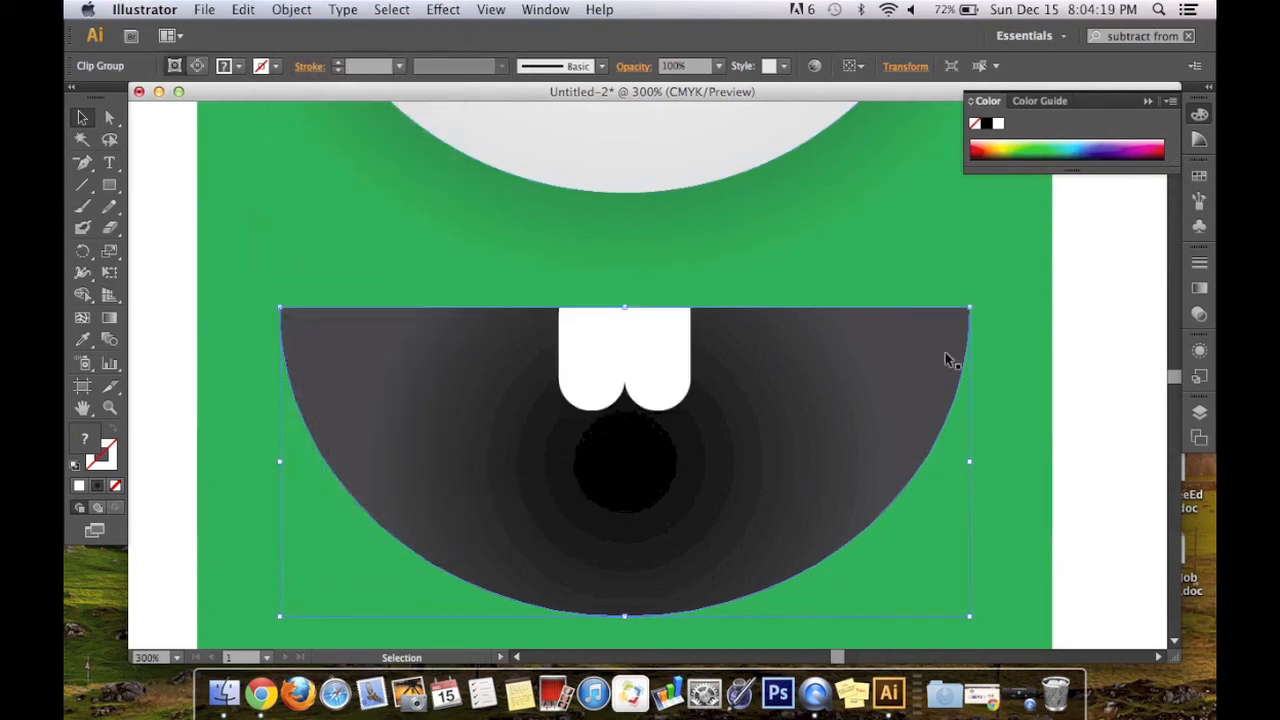
pyautogui.click(996, 353)
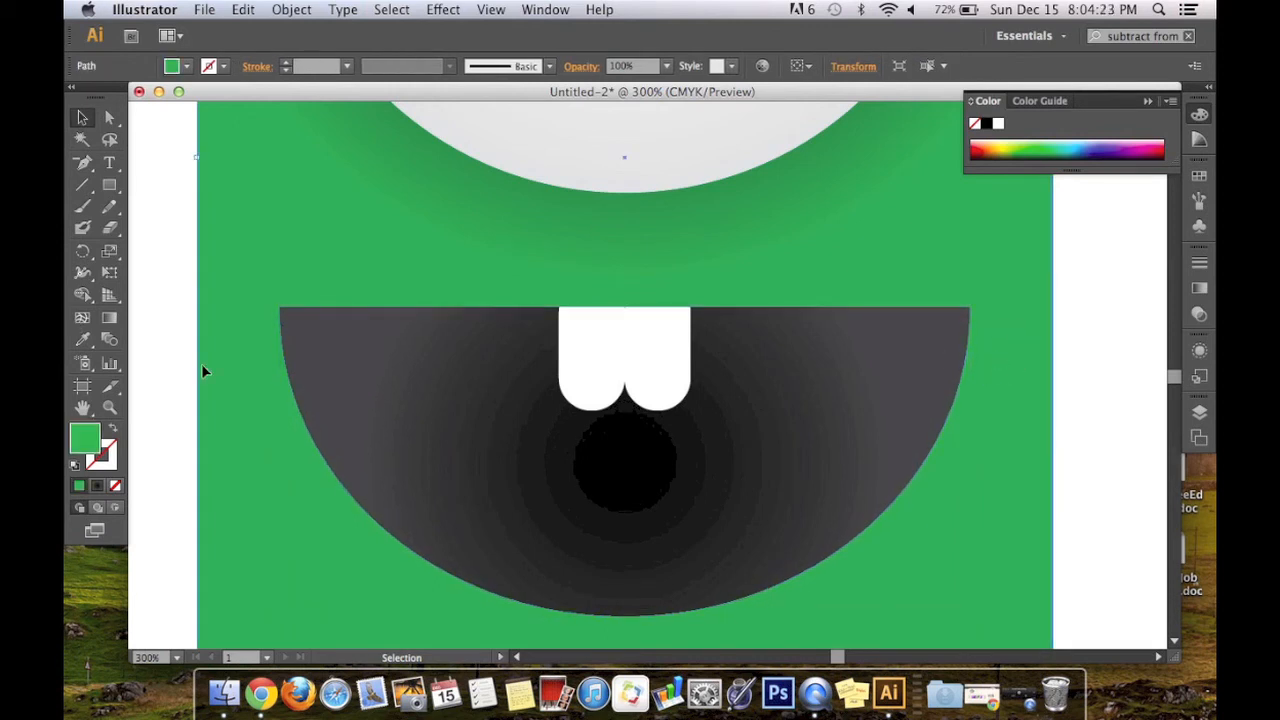
# Draw a flat horizontal ellipse for the tongue on the blank artboard beside the body, about a third of the body's width
pyautogui.press('a')
pyautogui.press('super+1')
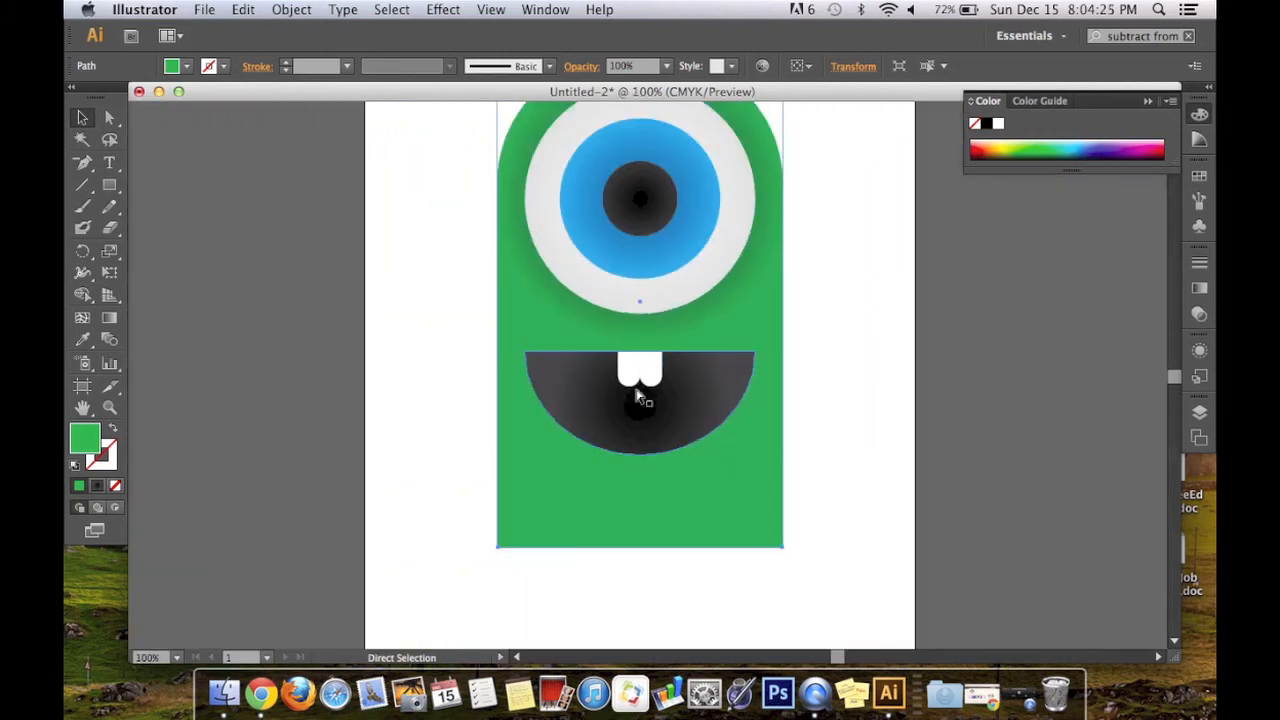
pyautogui.press('super+minus')
pyautogui.press('v')
pyautogui.click(111, 186)
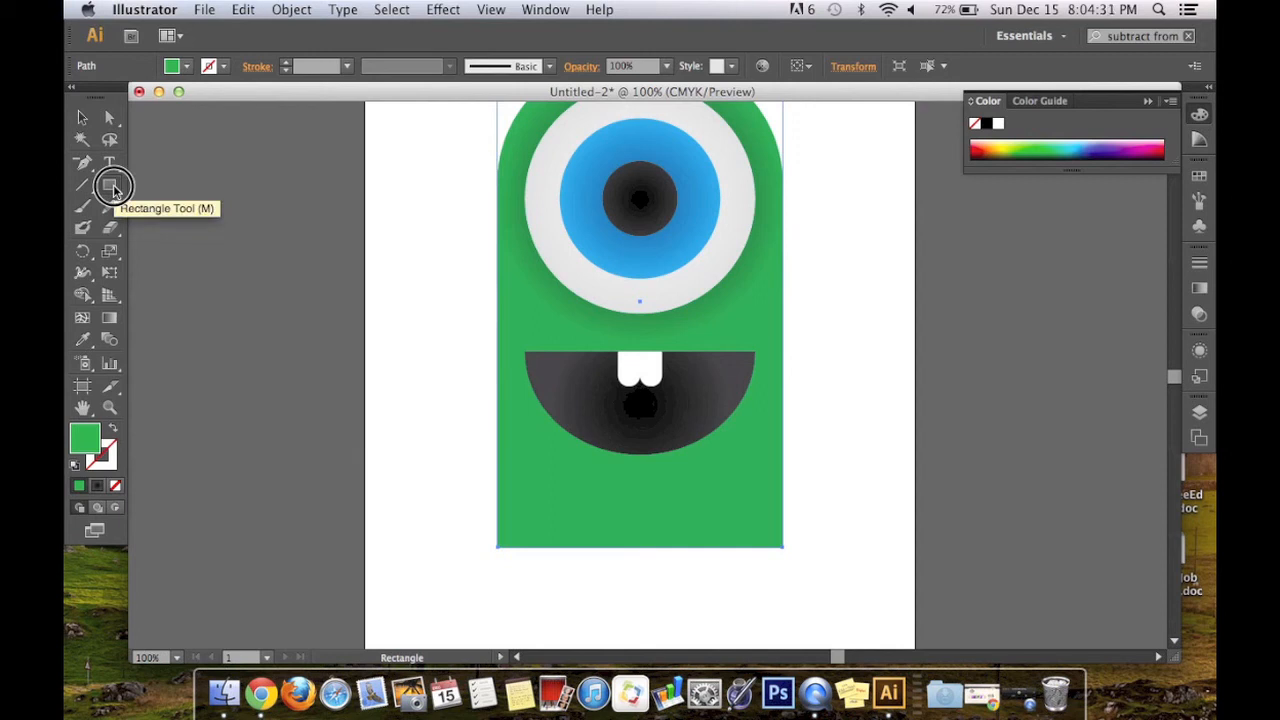
pyautogui.click(109, 188)
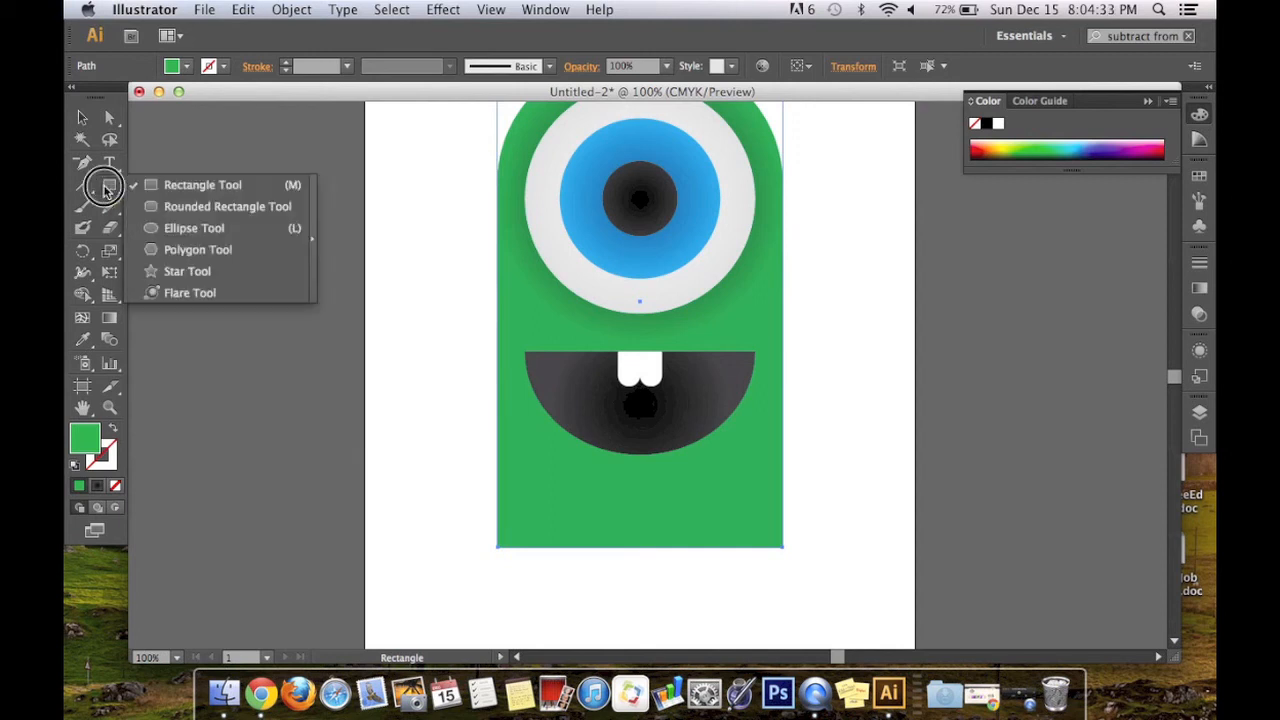
pyautogui.click(180, 229)
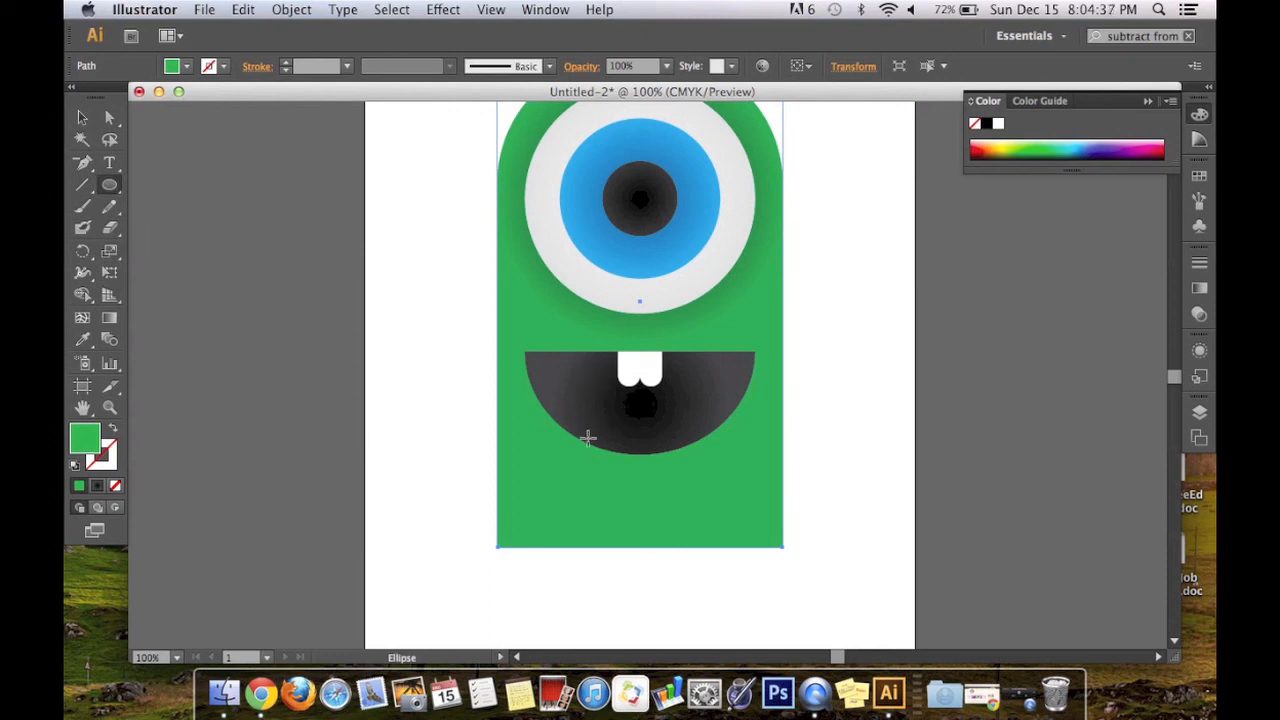
pyautogui.moveTo(819, 401); pyautogui.dragTo(917, 449)
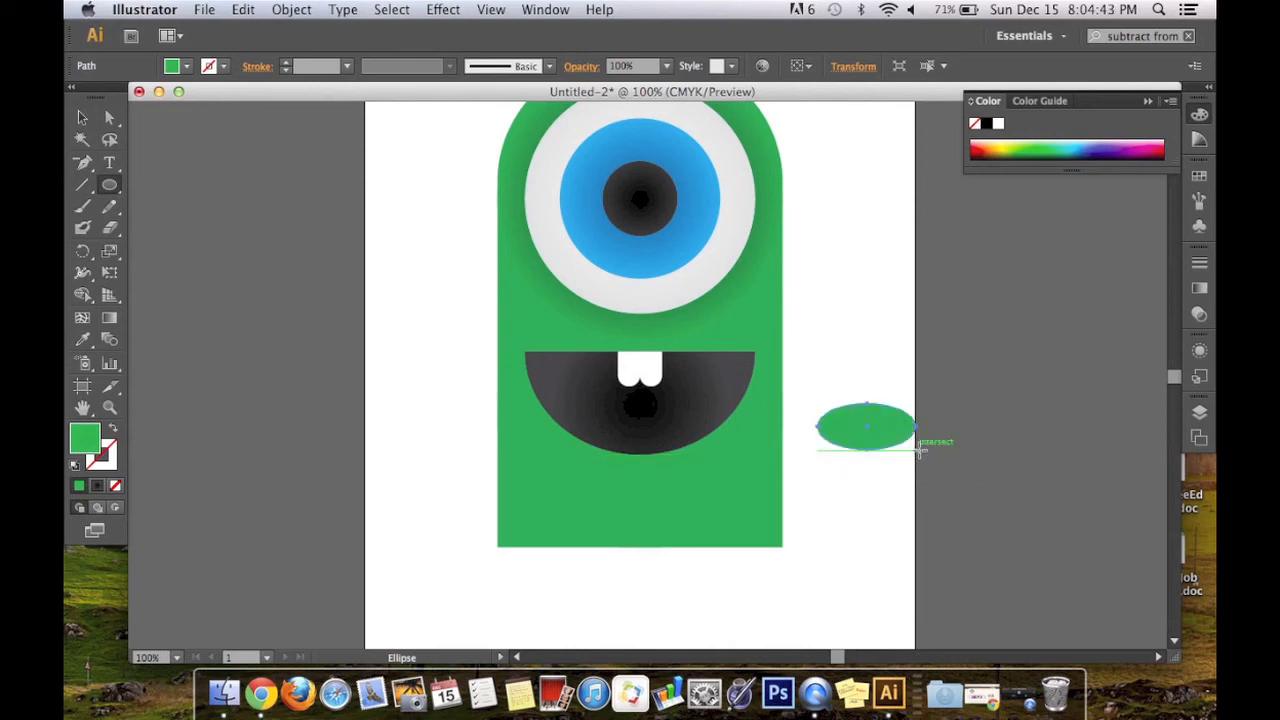
# Fill the tongue ellipse with a gradient, setting its type to Linear and its angle to 90°
pyautogui.doubleClick(85, 441)
pyautogui.click(829, 286)
pyautogui.click(97, 486)
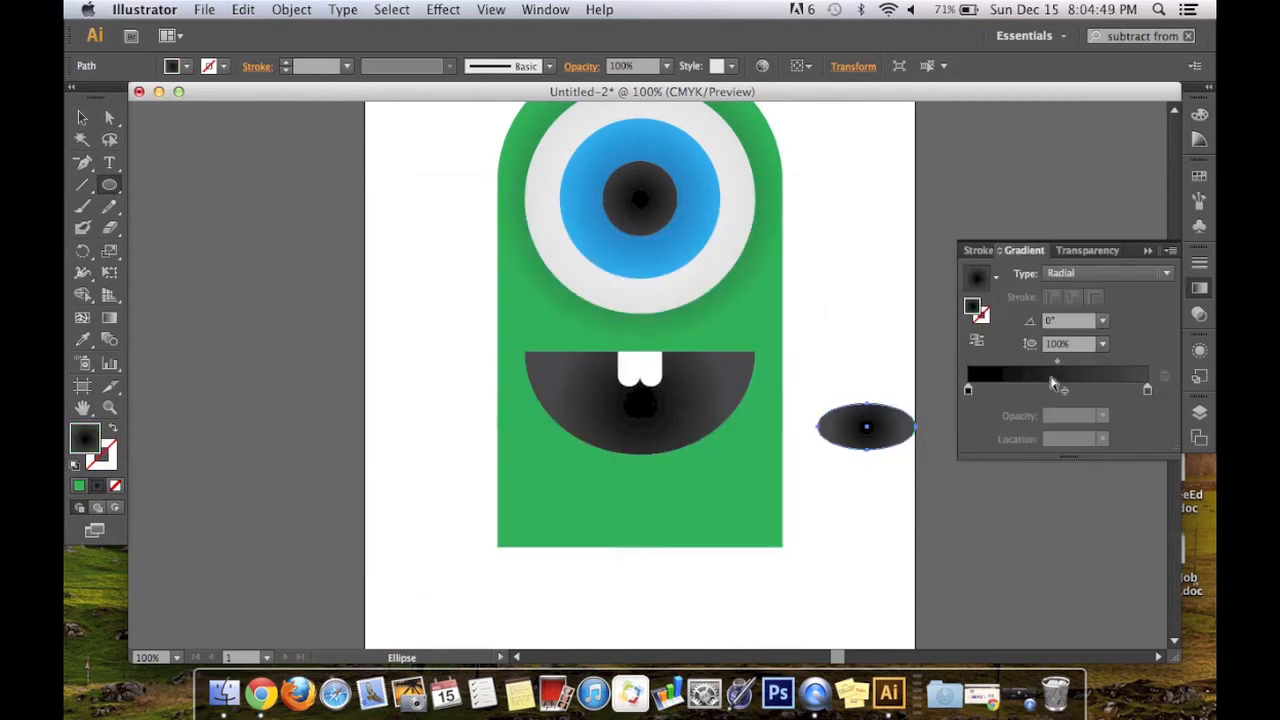
pyautogui.click(1077, 276)
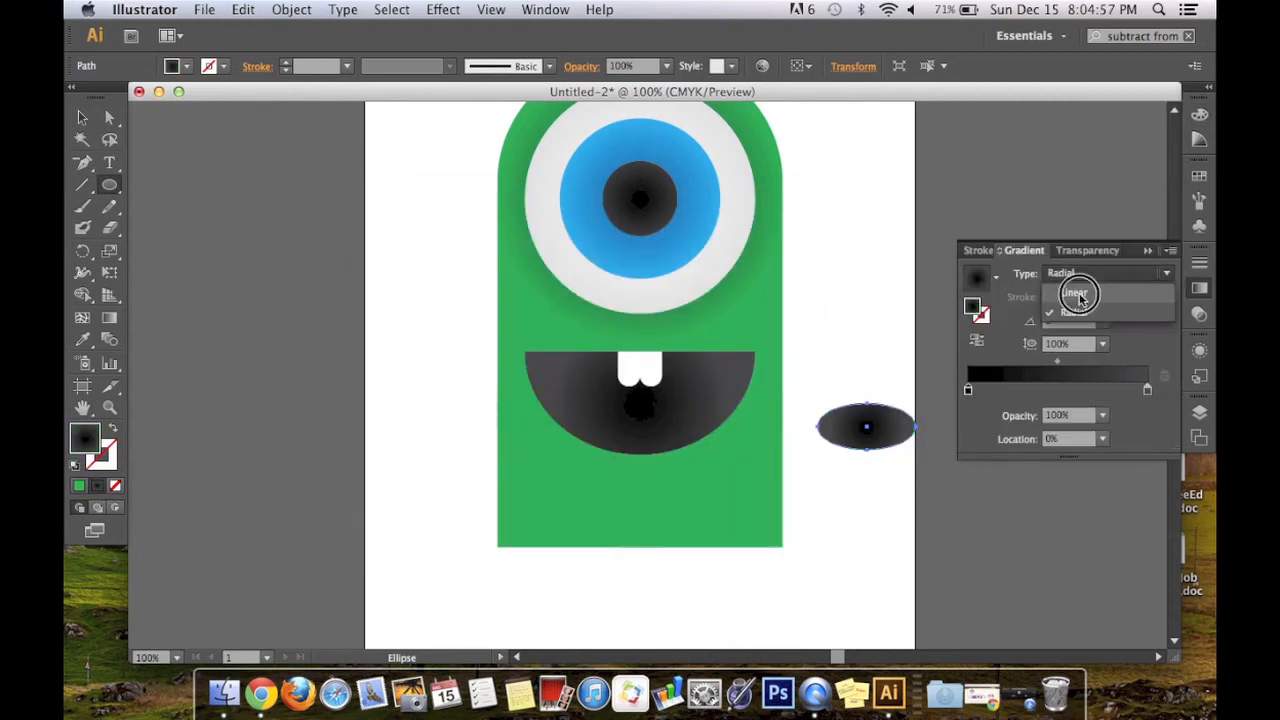
pyautogui.click(1076, 293)
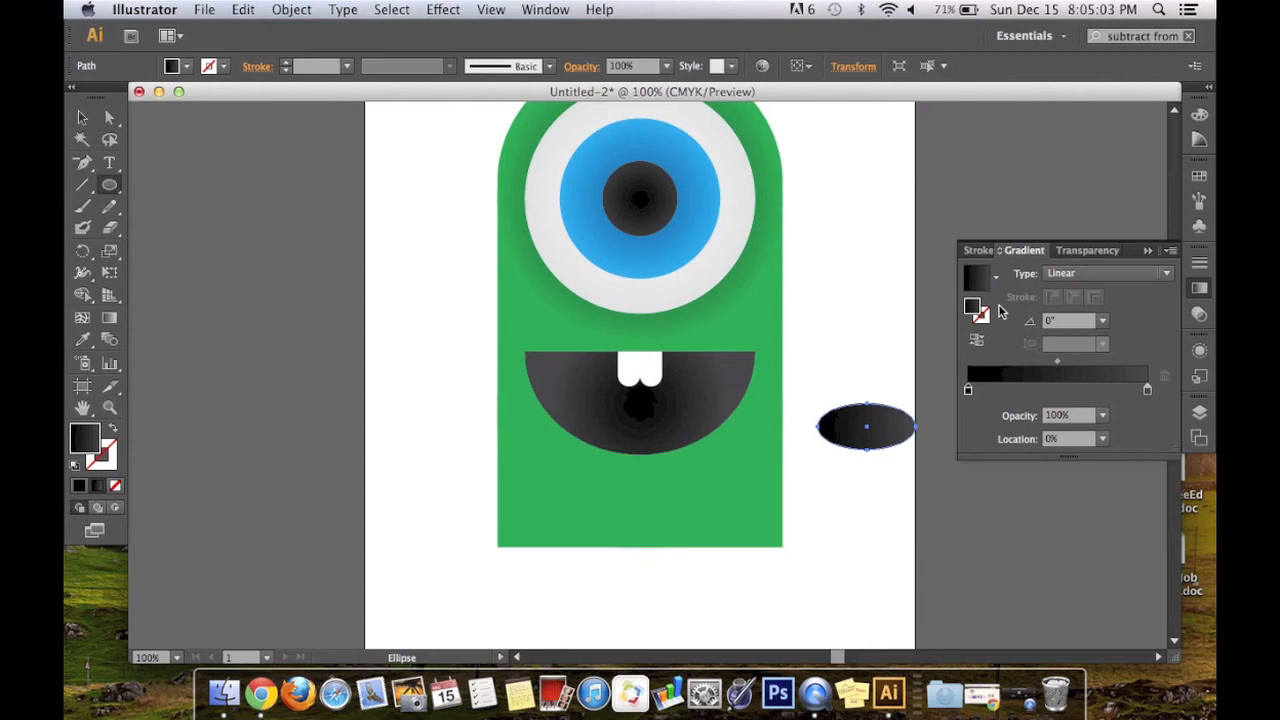
pyautogui.press('v')
pyautogui.click(1102, 320)
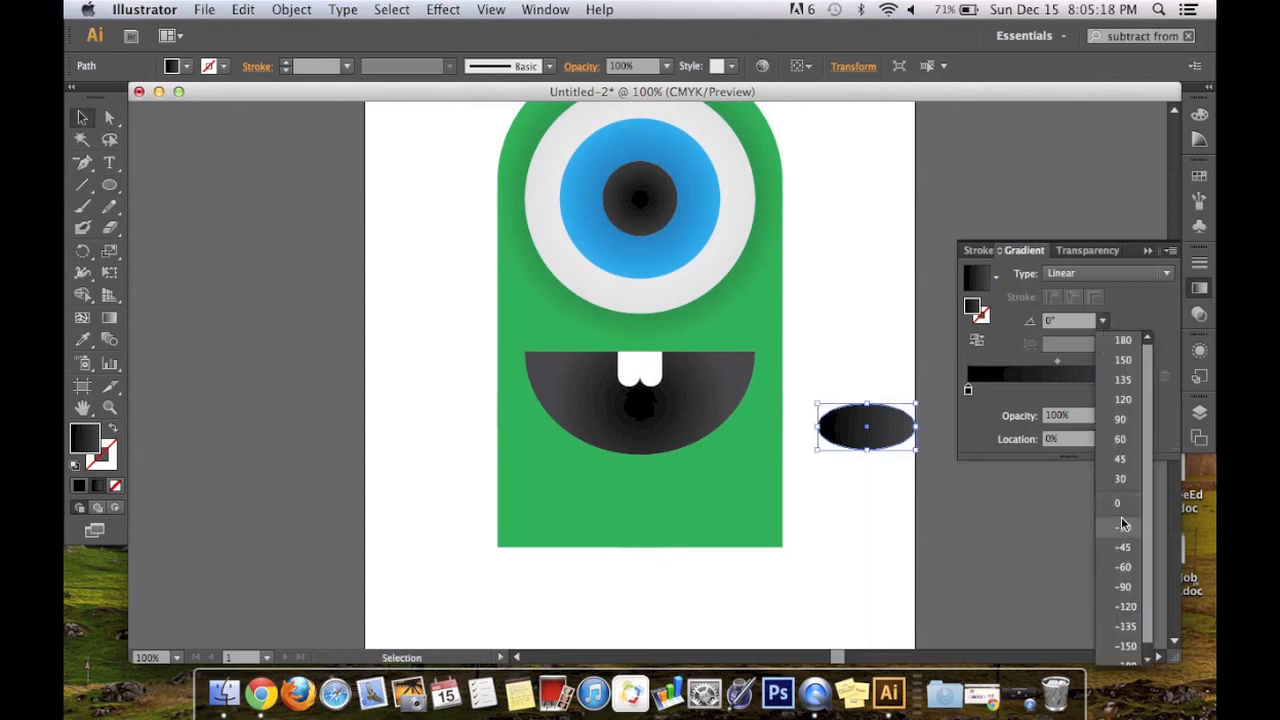
pyautogui.click(1124, 420)
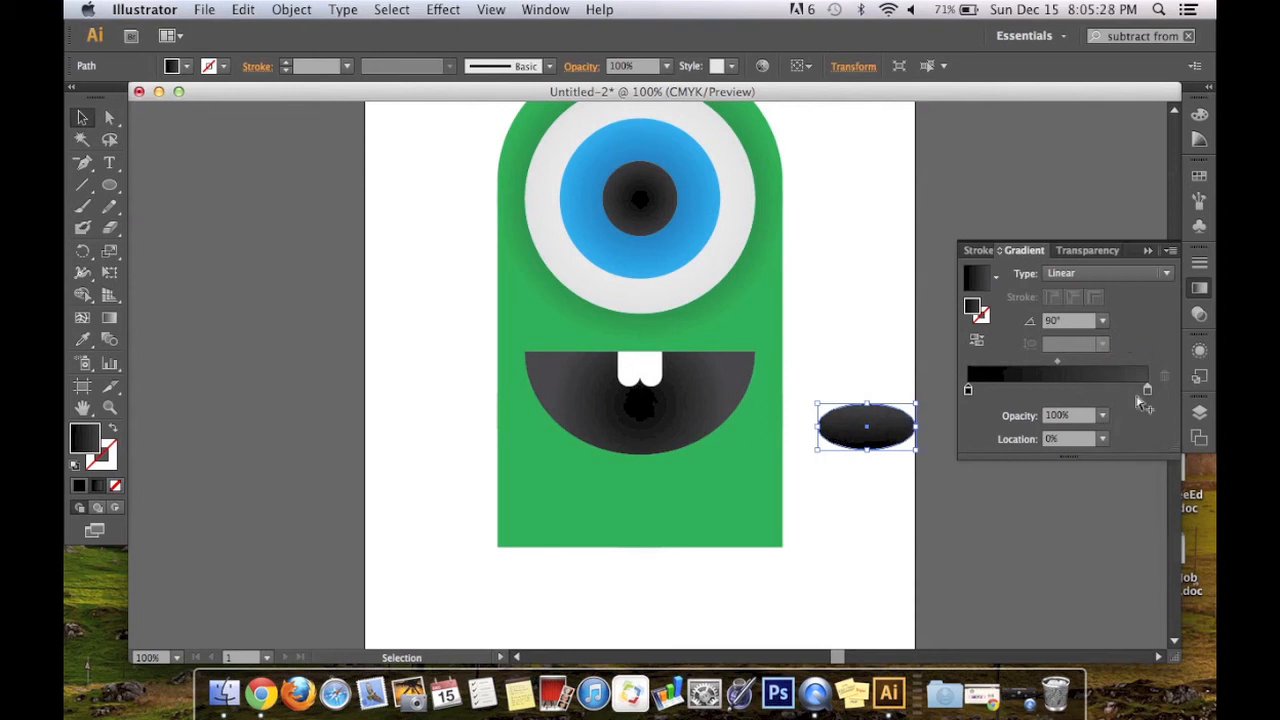
# Recolour the tongue's gradient with dark red at the start stop and magenta-pink at the end stop
pyautogui.click(1154, 338)
pyautogui.doubleClick(1148, 390)
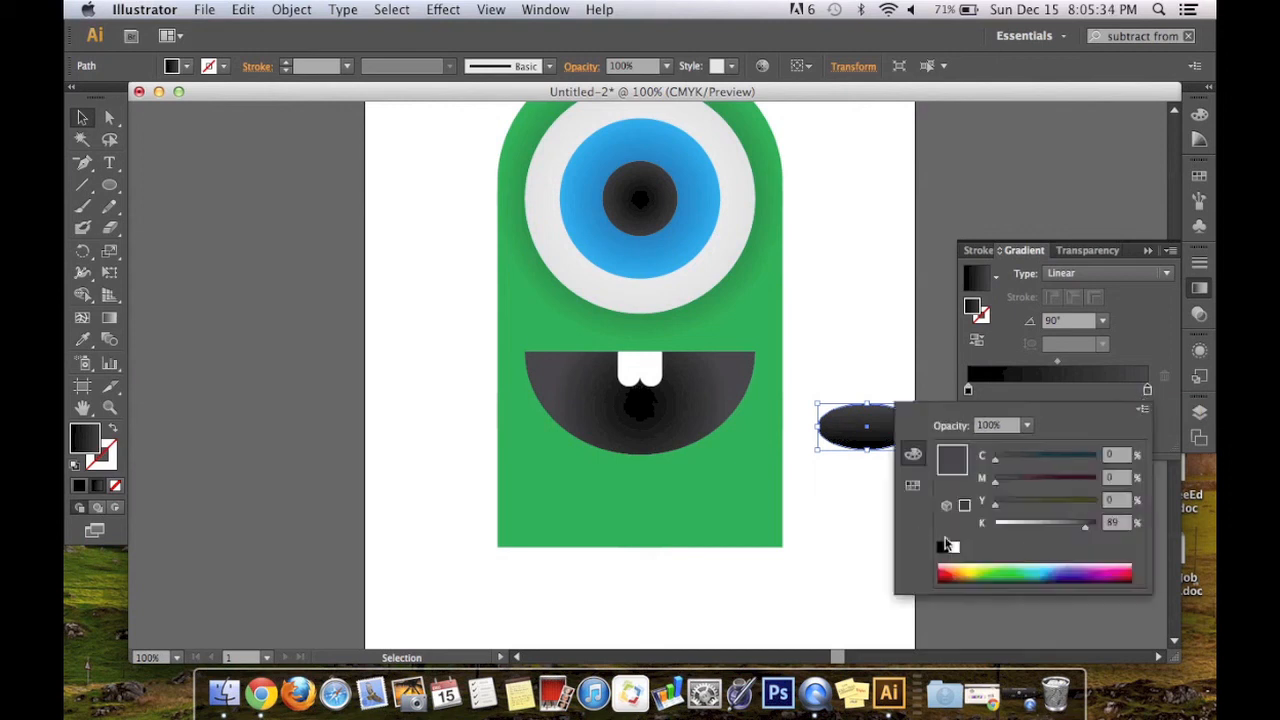
pyautogui.moveTo(1096, 568); pyautogui.dragTo(1122, 568)
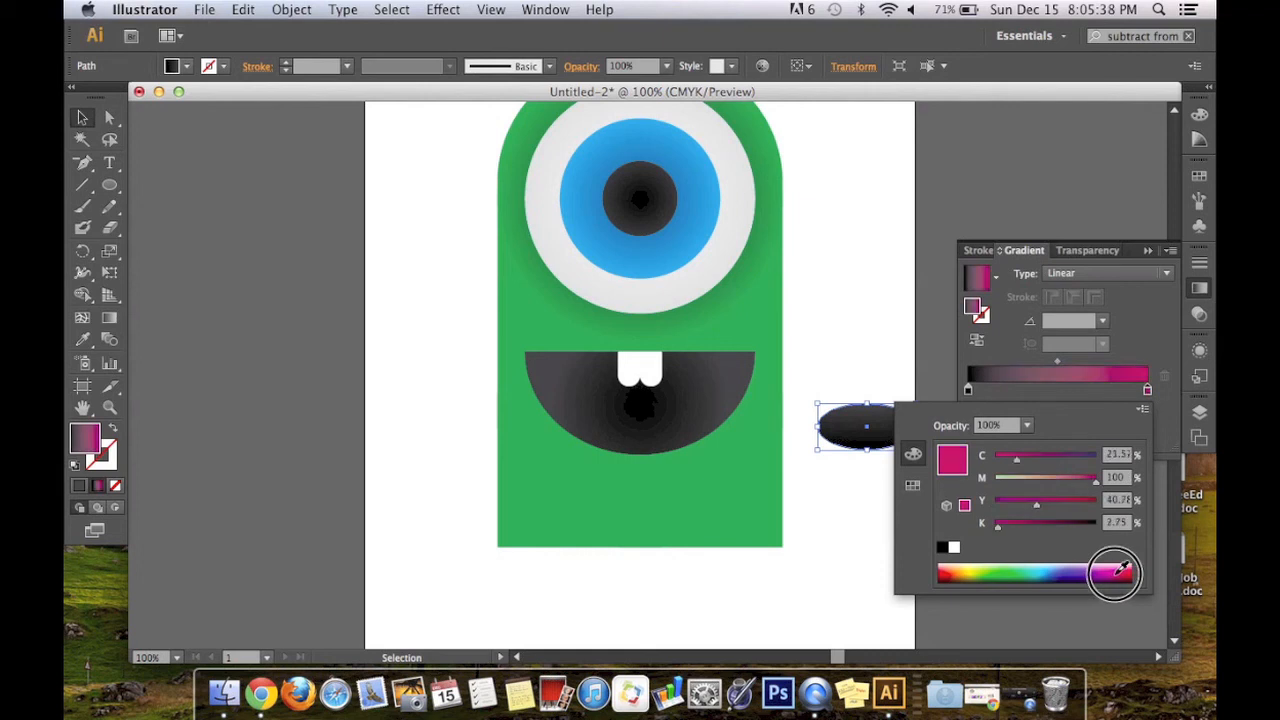
pyautogui.click(1164, 337)
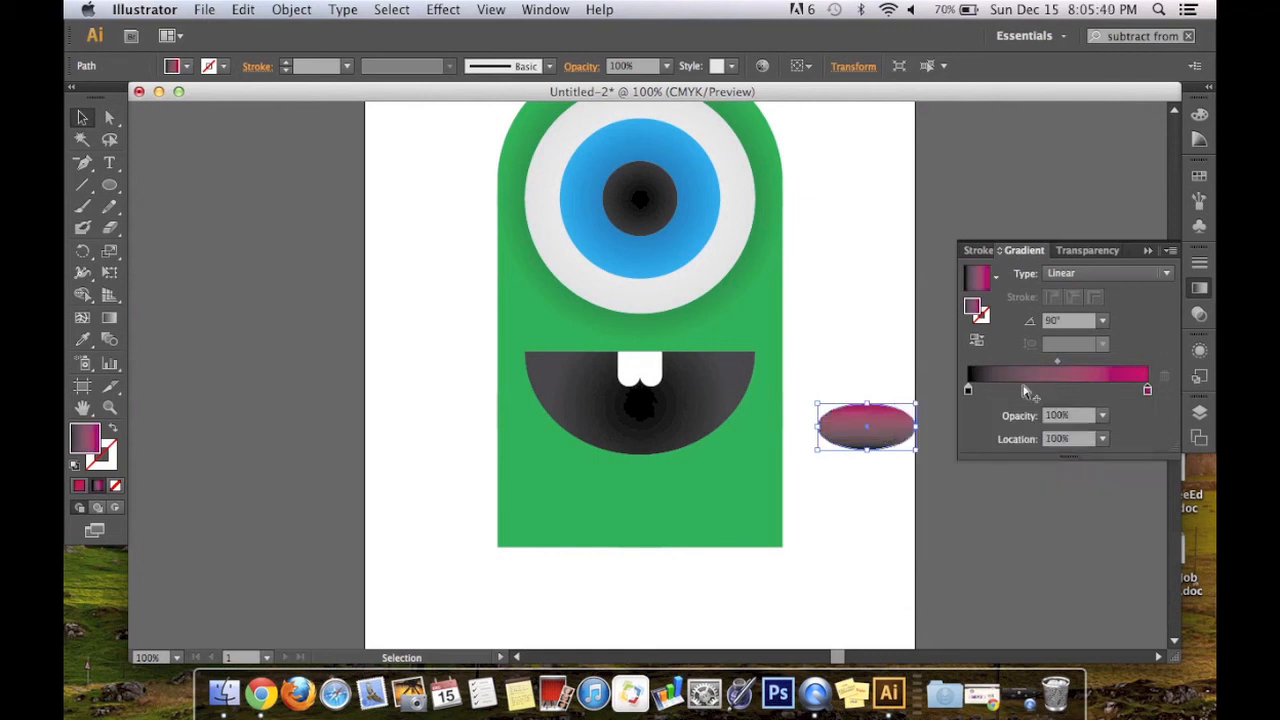
pyautogui.doubleClick(968, 390)
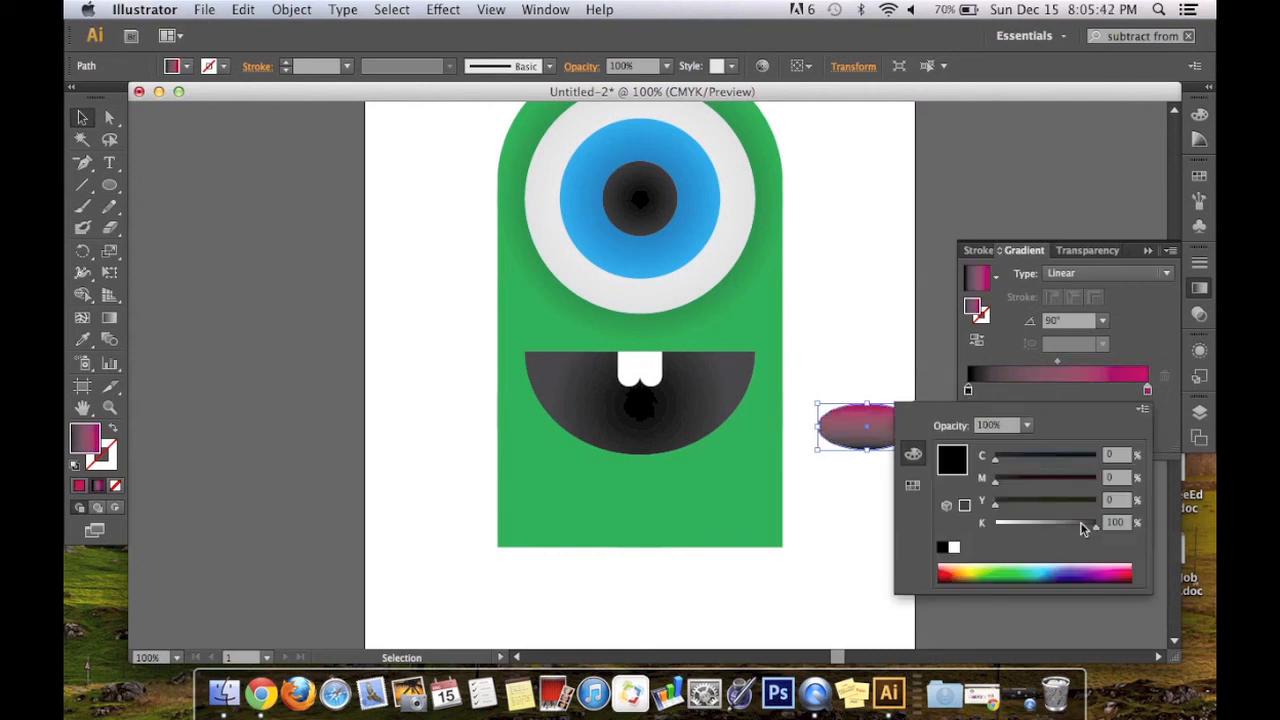
pyautogui.moveTo(1115, 560)
pyautogui.mouseDown()
pyautogui.moveTo(1114, 571)
pyautogui.moveTo(1136, 570)
pyautogui.mouseUp()
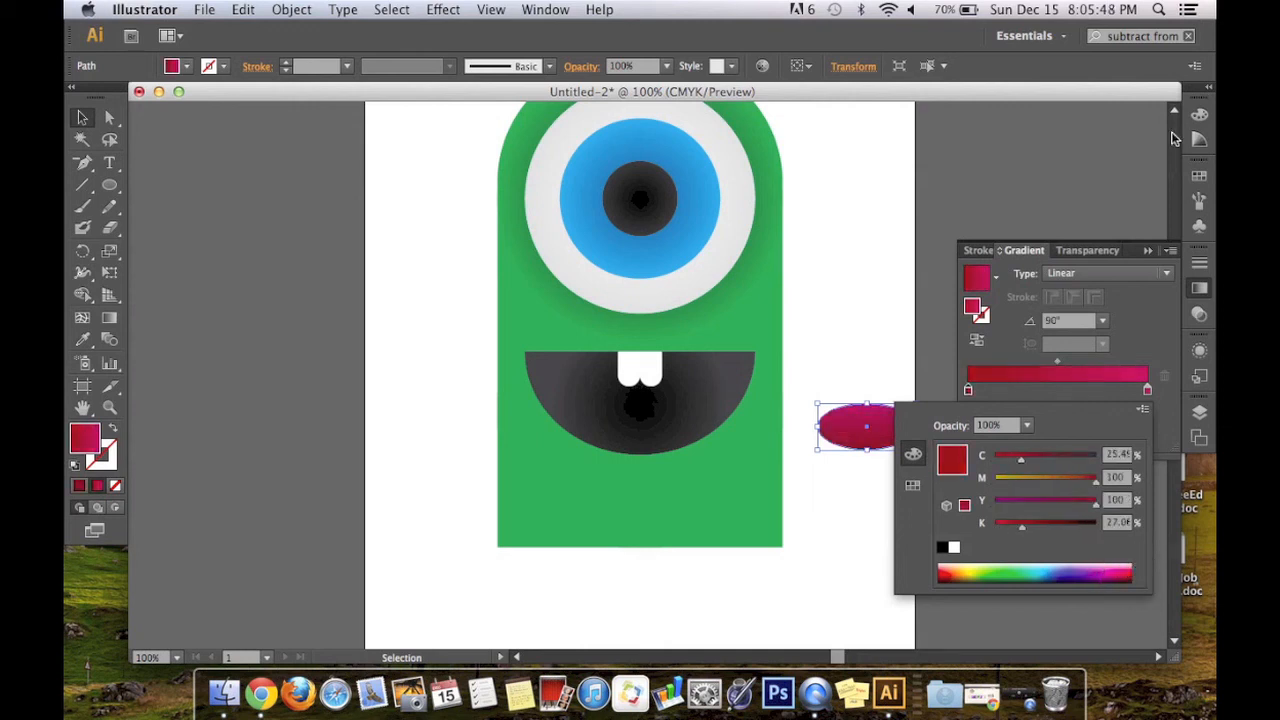
pyautogui.click(1150, 340)
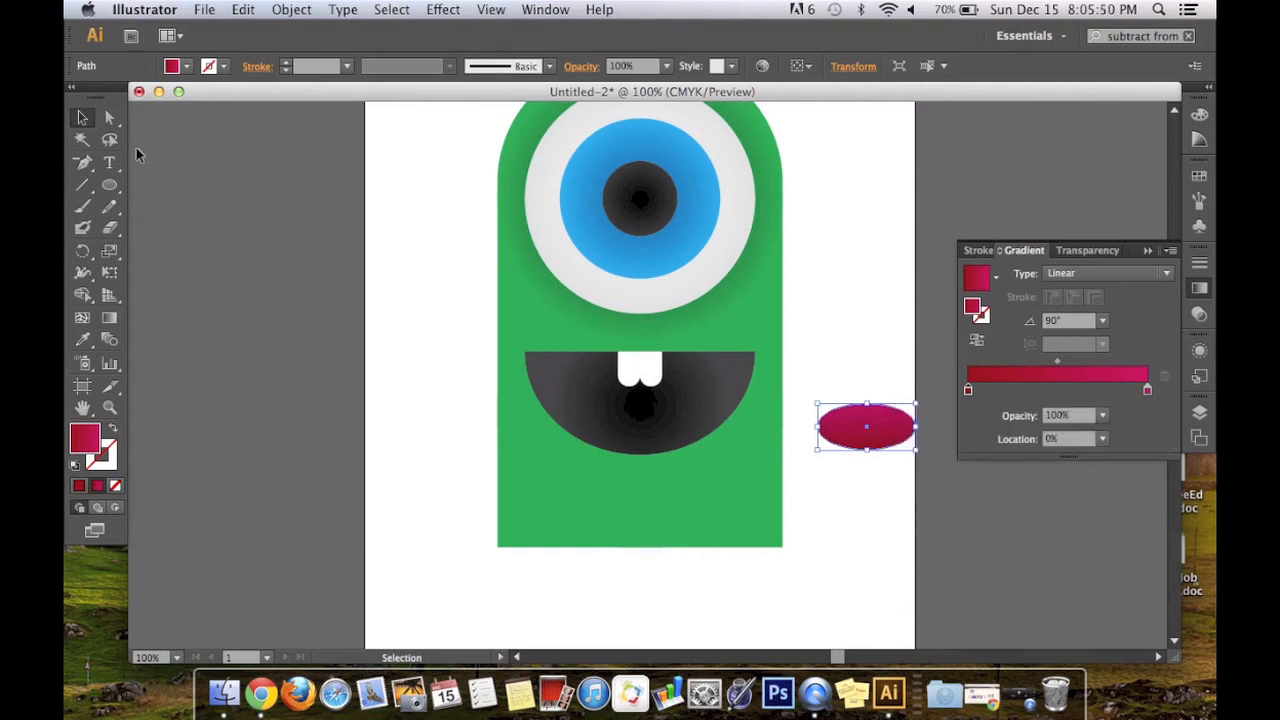
# Place the tongue over the mouth's lower edge and lay a duplicate of the mouth exactly on top of the original
pyautogui.moveTo(872, 428); pyautogui.dragTo(660, 449)
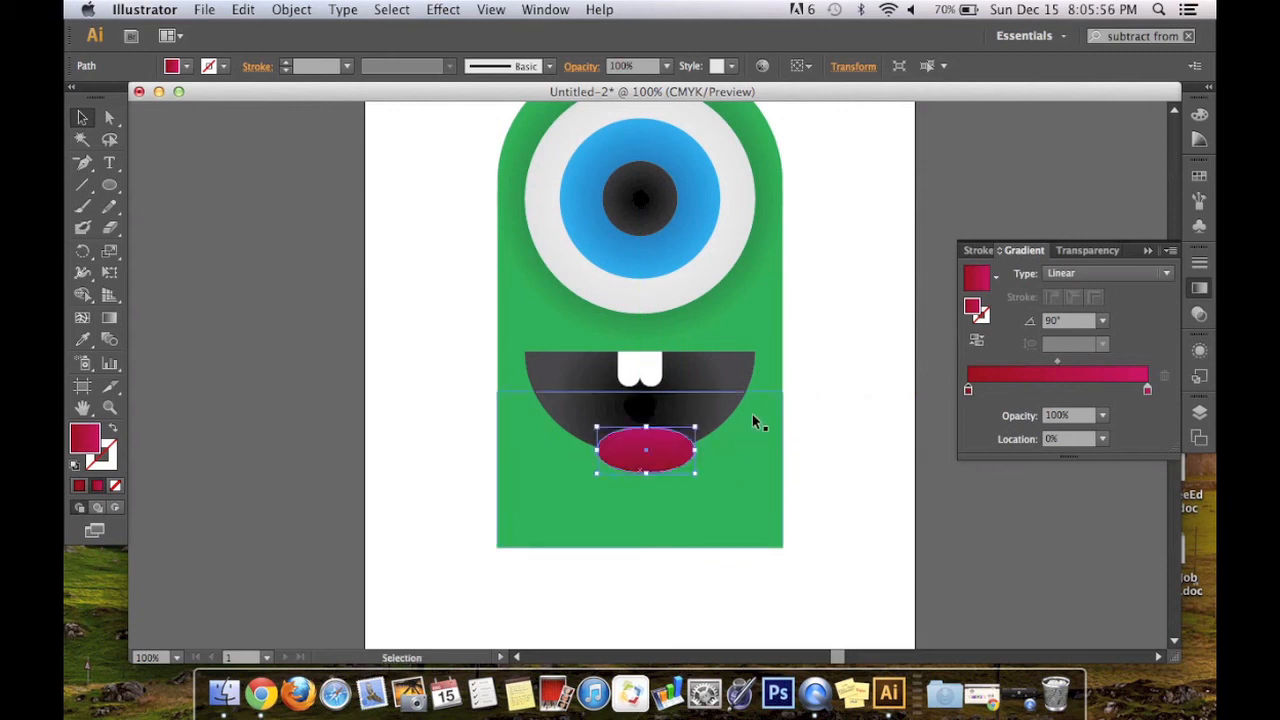
pyautogui.keyDown('shift'); pyautogui.click(595, 403); pyautogui.keyUp('shift')
pyautogui.press('super+c')
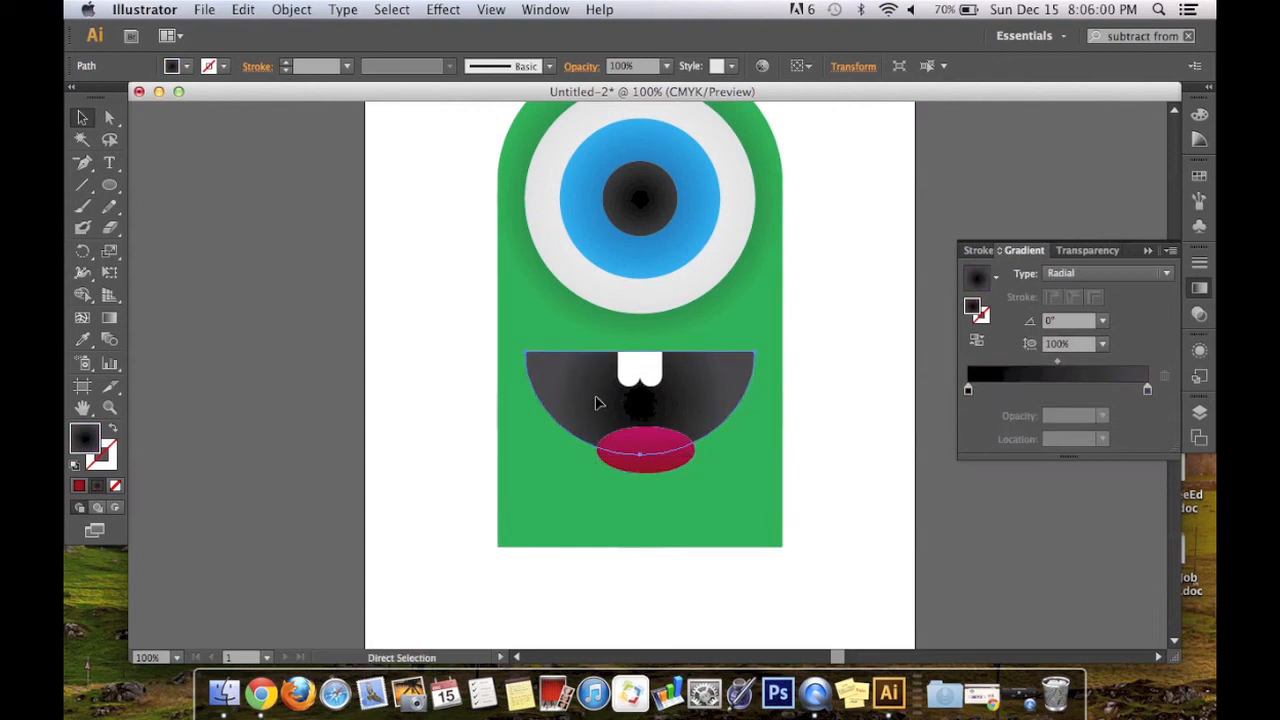
pyautogui.press('super+v')
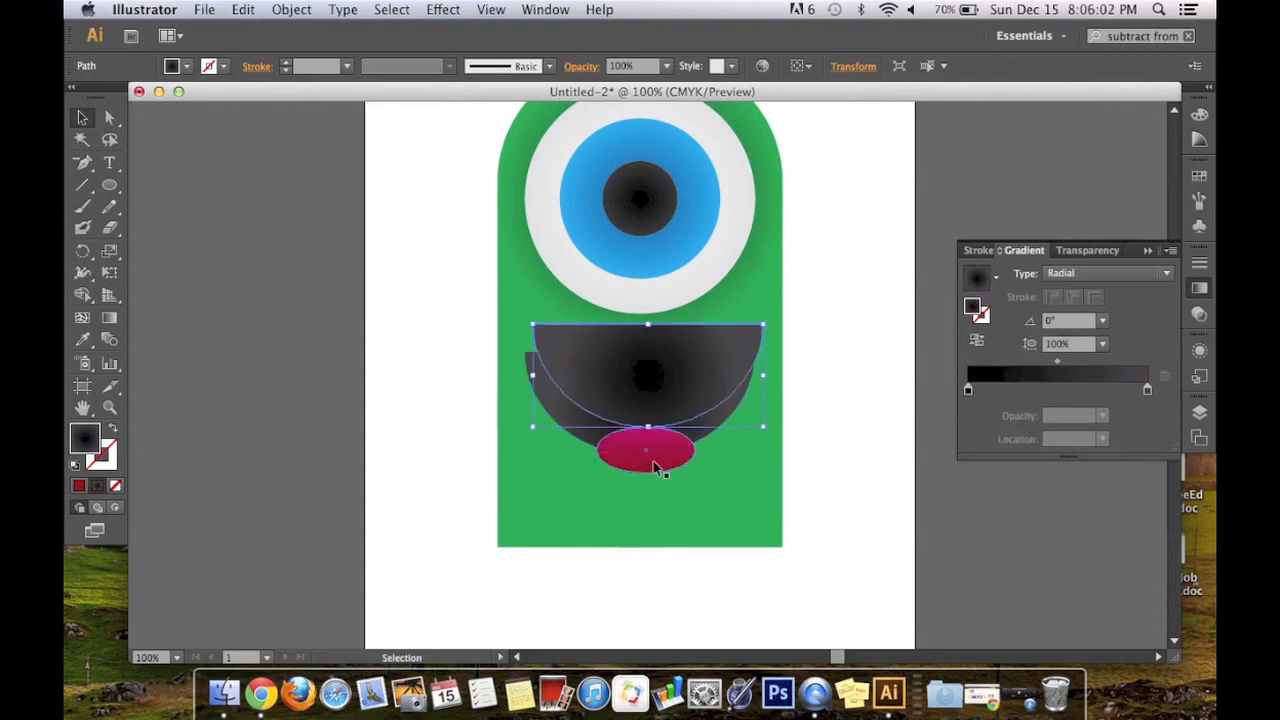
pyautogui.moveTo(646, 371); pyautogui.dragTo(634, 400)
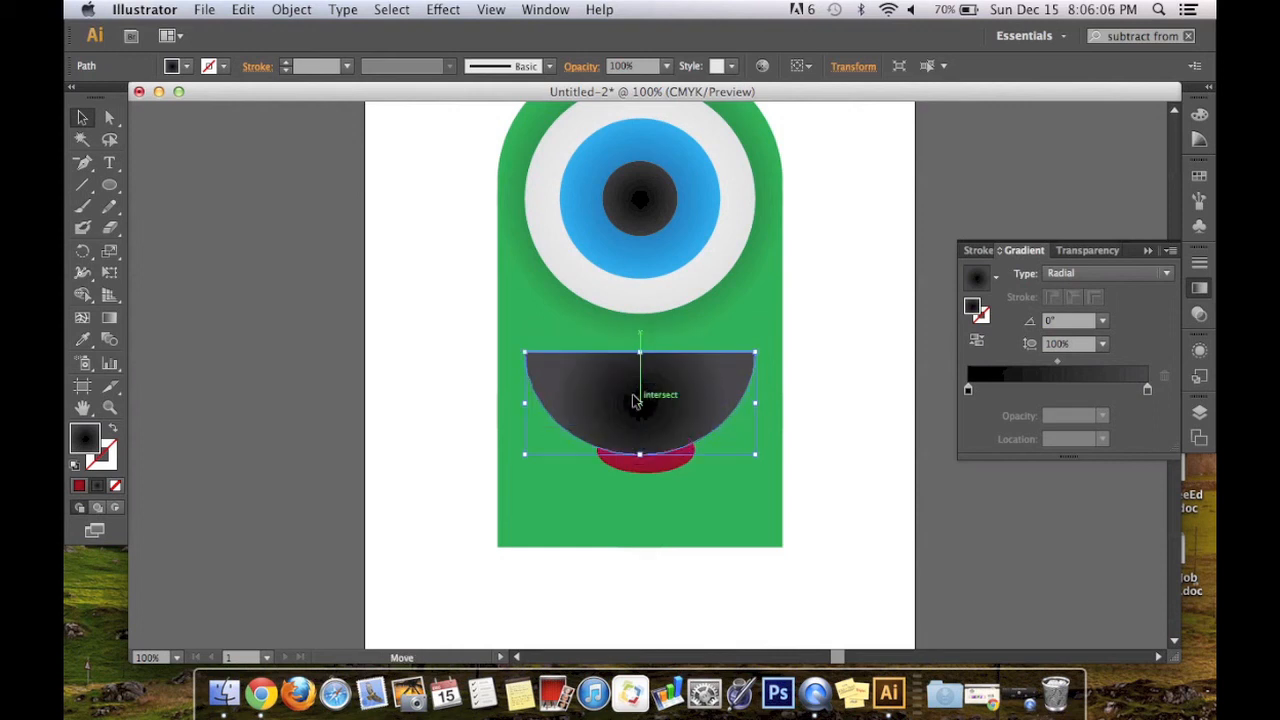
# Make a clipping mask from the mouth copy and the tongue so the tongue is trimmed at the mouth's lower curve
pyautogui.keyDown('shift'); pyautogui.click(647, 473); pyautogui.keyUp('shift')
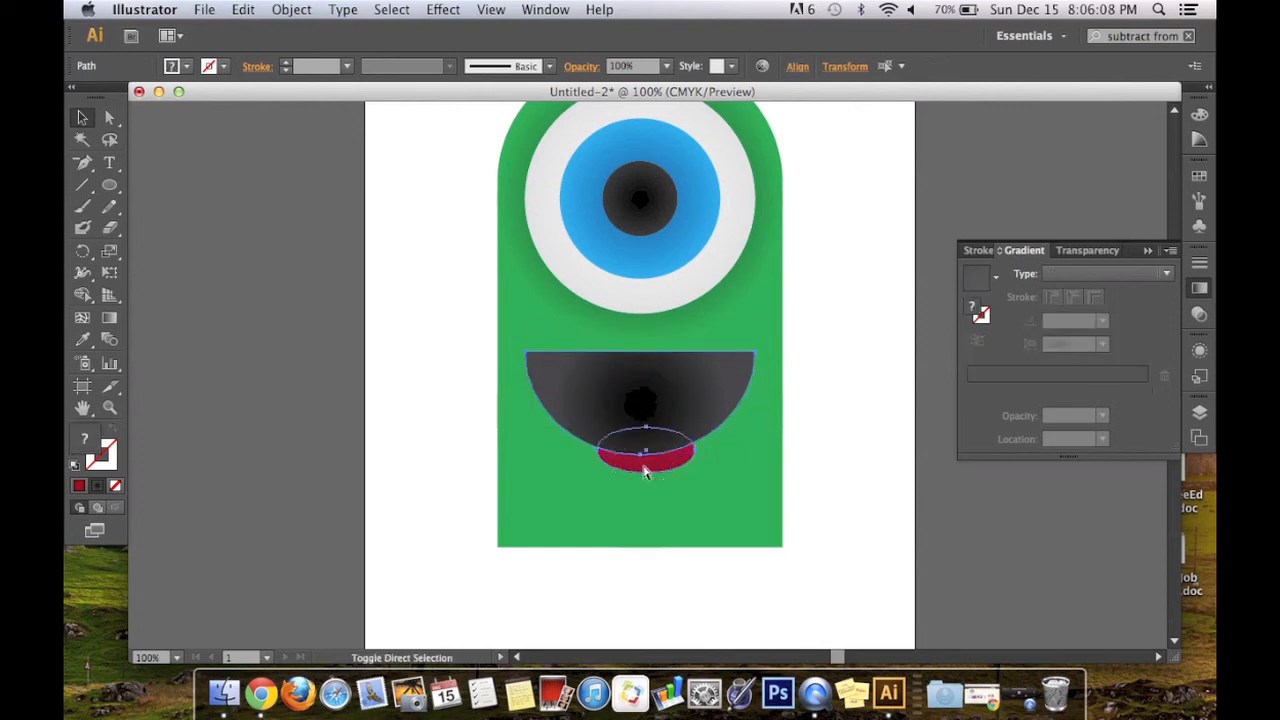
pyautogui.click(243, 9)
pyautogui.moveTo(291, 9)
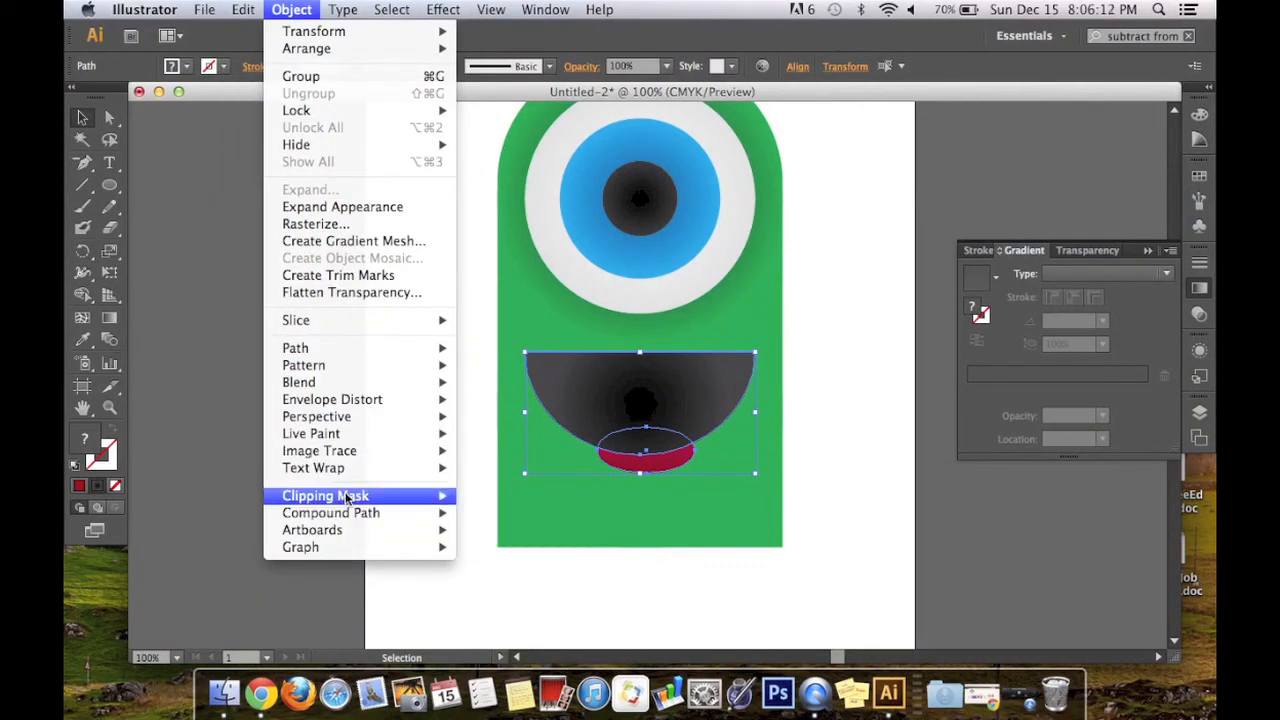
pyautogui.moveTo(348, 497)
pyautogui.click(512, 496)
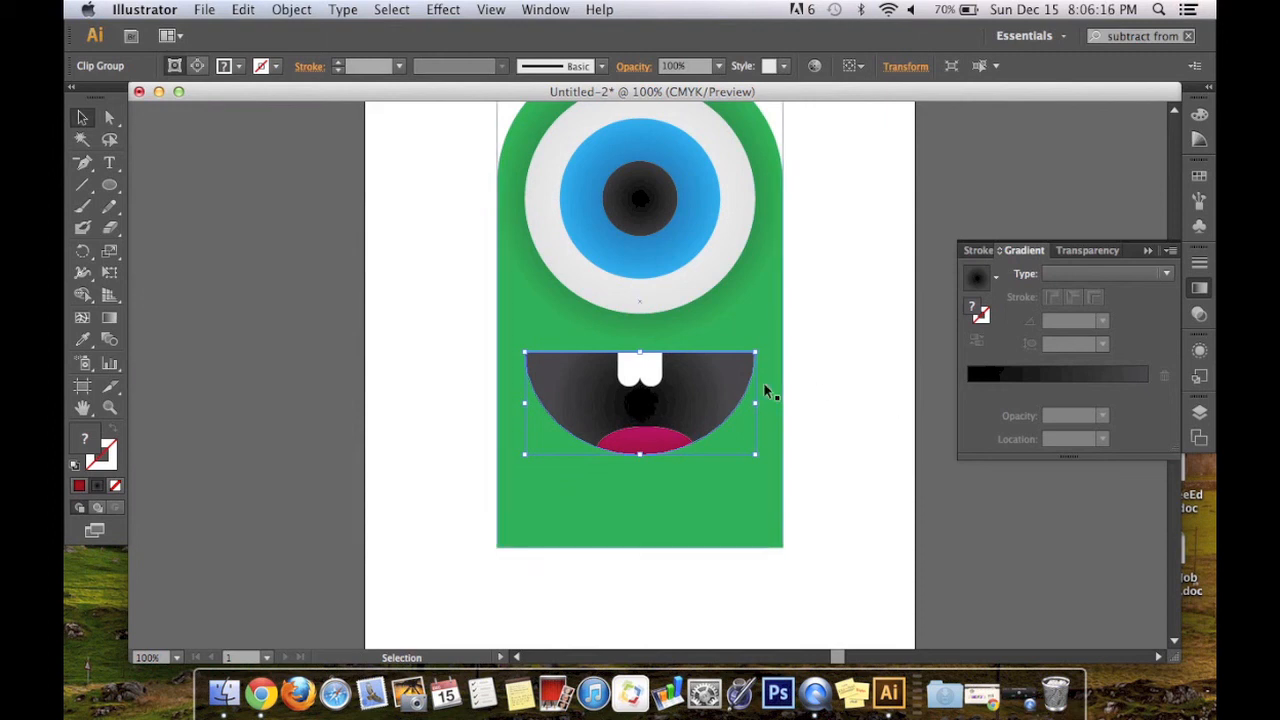
pyautogui.click(1147, 251)
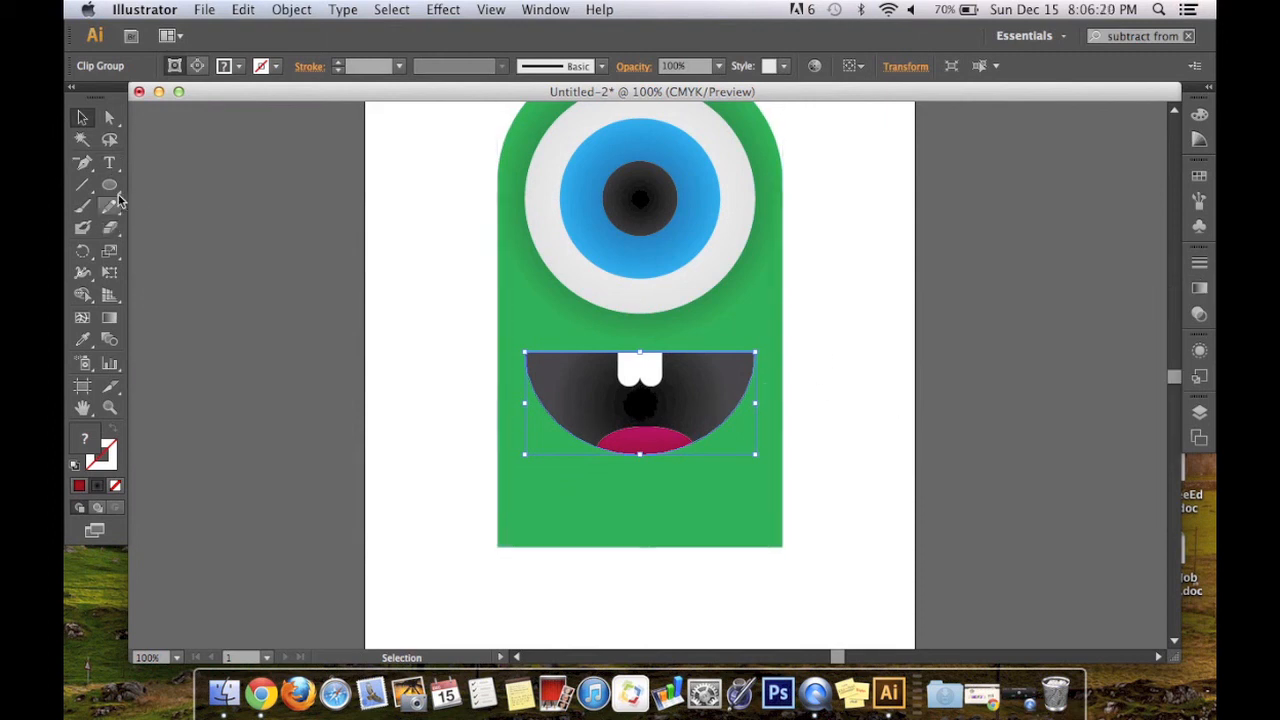
# Draw a small circle, about as wide as one tooth, on the blank artboard to the right of the body
pyautogui.click(109, 185)
pyautogui.scroll(4, 801, 344)
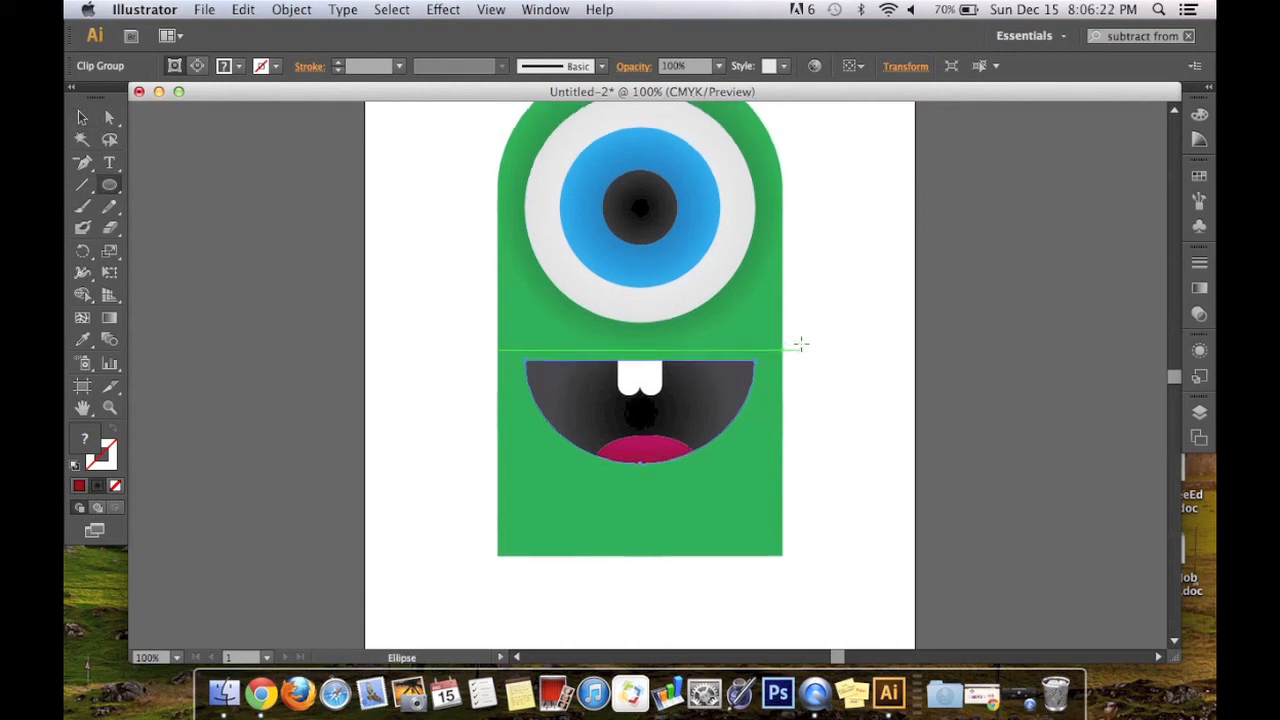
pyautogui.hscroll(3, 801, 344)
pyautogui.scroll(-4, 801, 344)
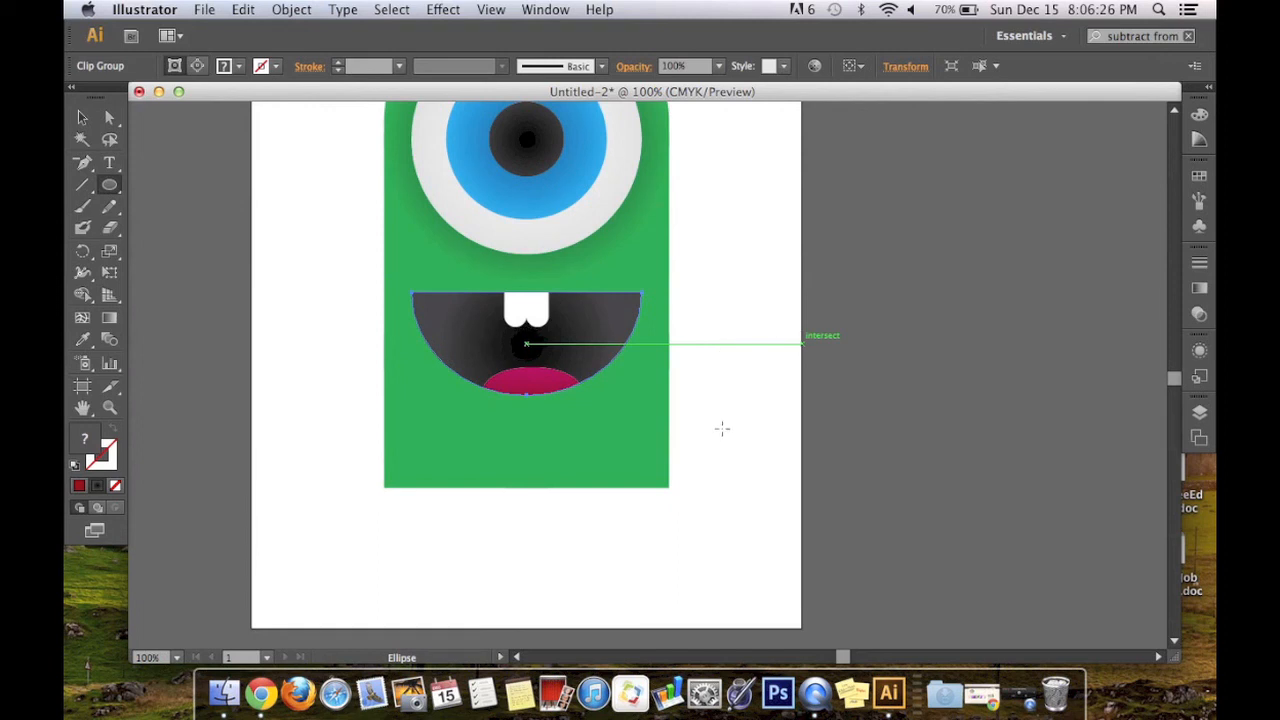
pyautogui.press('v')
pyautogui.press('super+equal')
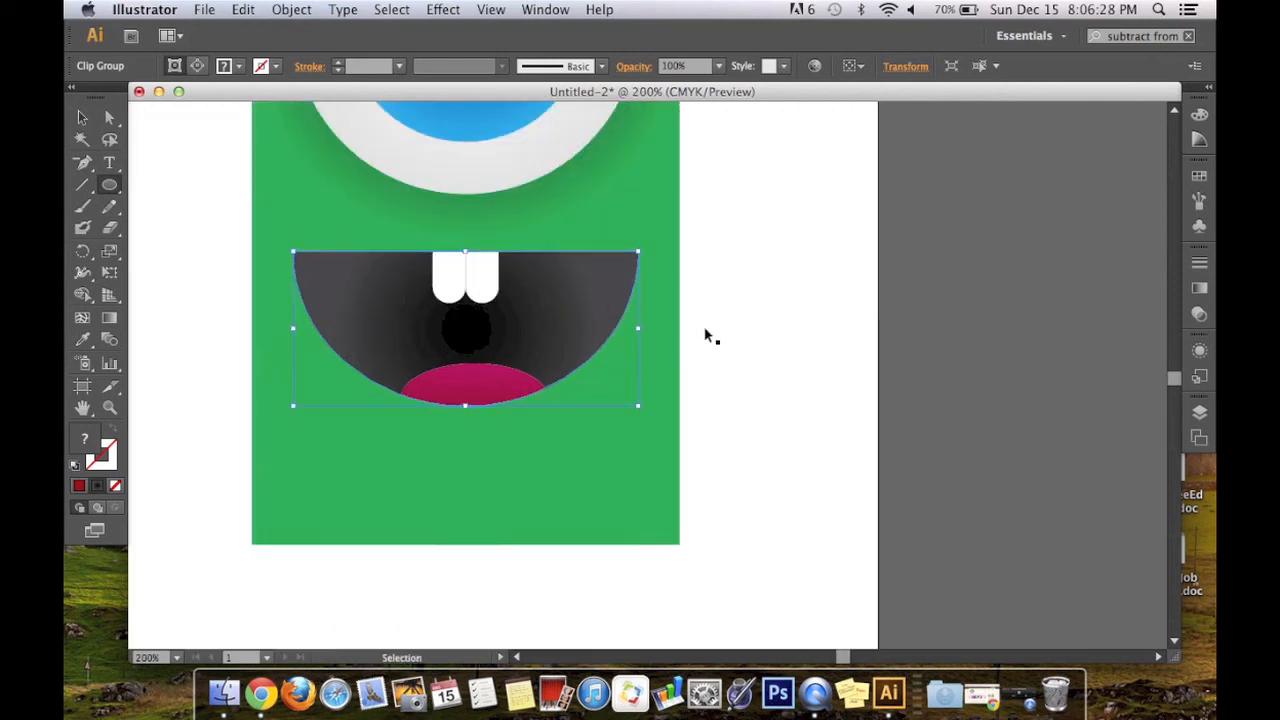
pyautogui.press('super+equal')
pyautogui.press('super+minus')
pyautogui.press('l')
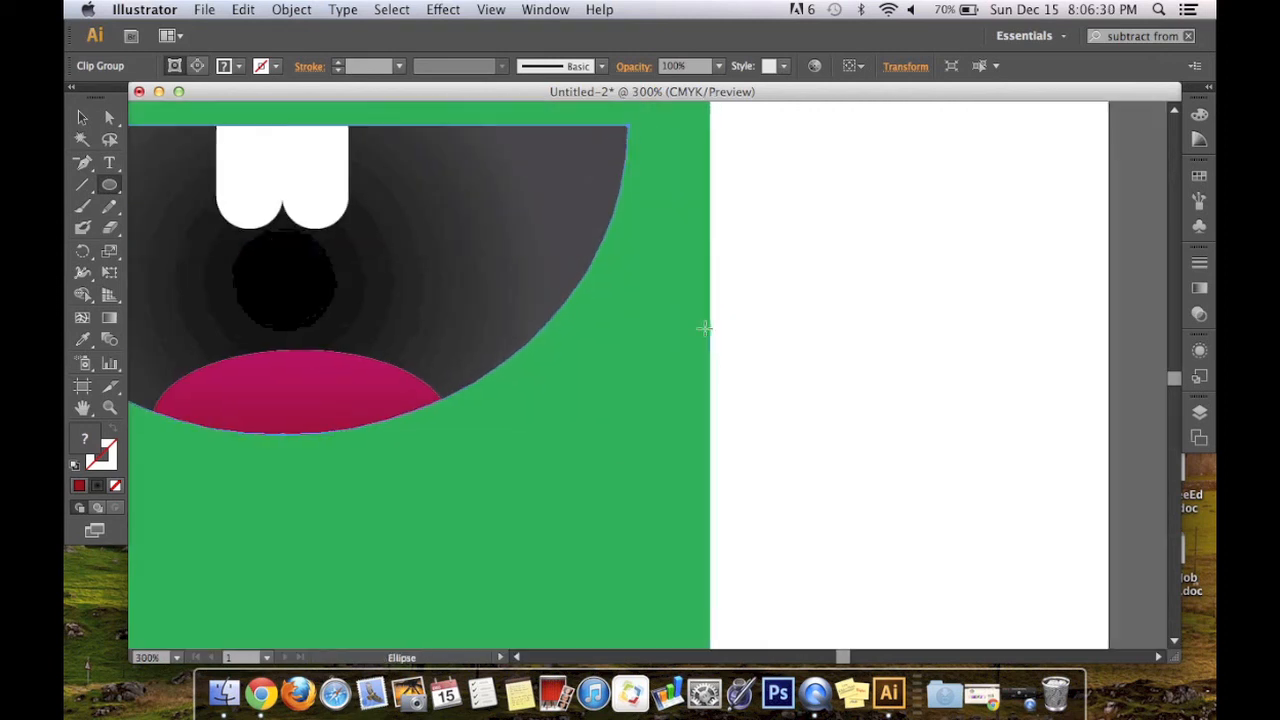
pyautogui.hscroll(5, 814, 363)
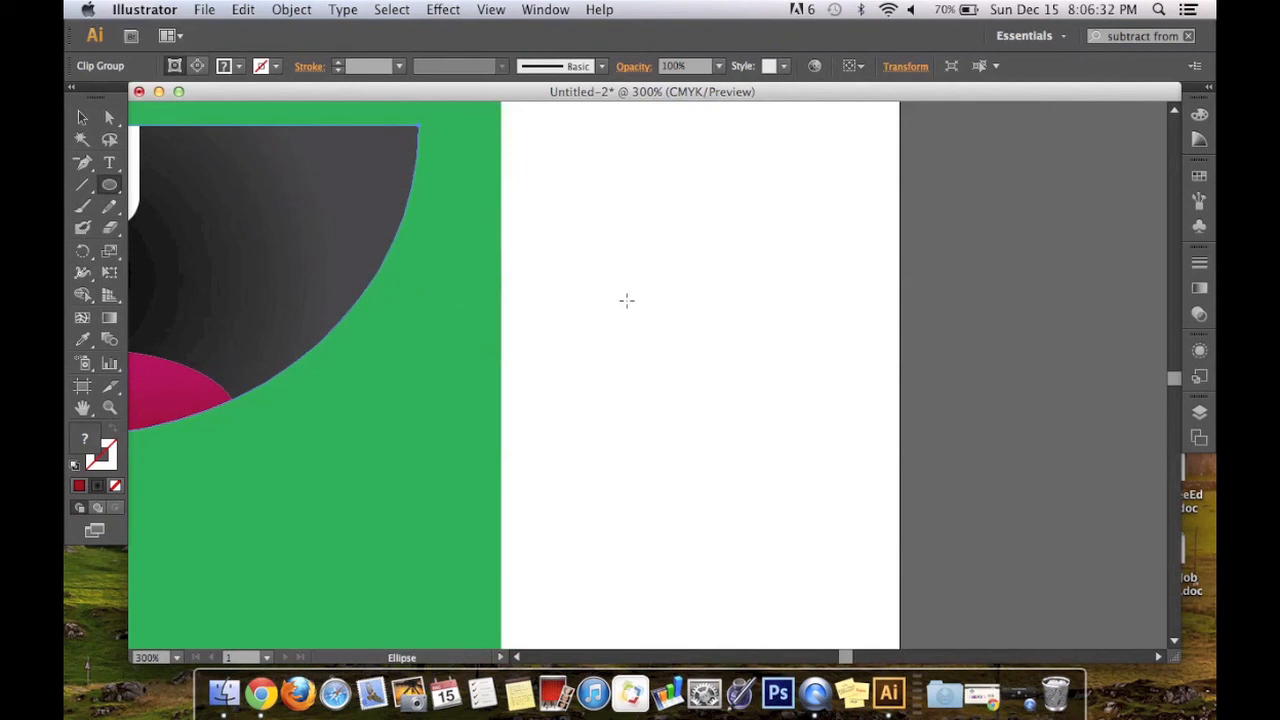
pyautogui.moveTo(630, 304); pyautogui.dragTo(680, 360)
pyautogui.press('super+z')
pyautogui.moveTo(643, 314); pyautogui.dragTo(698, 377)
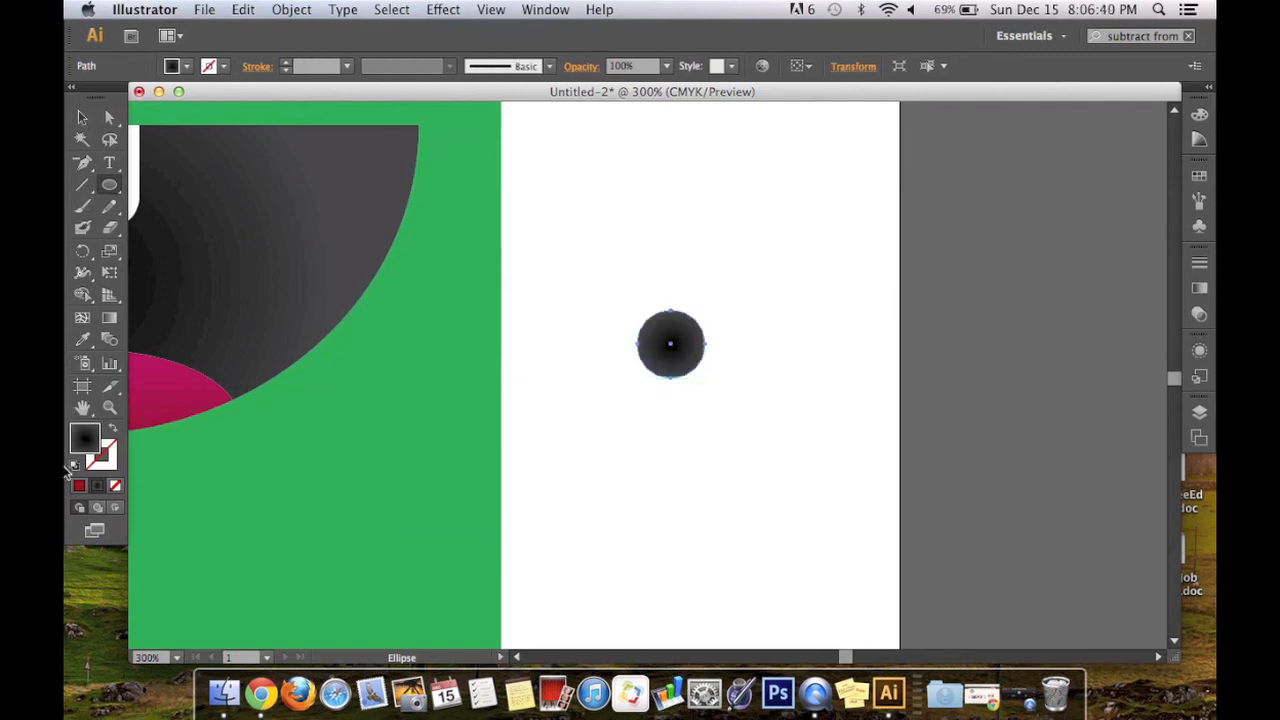
# Give the small circle a solid fill in the body's green, sampled with the Eyedropper
pyautogui.click(80, 487)
pyautogui.click(79, 487)
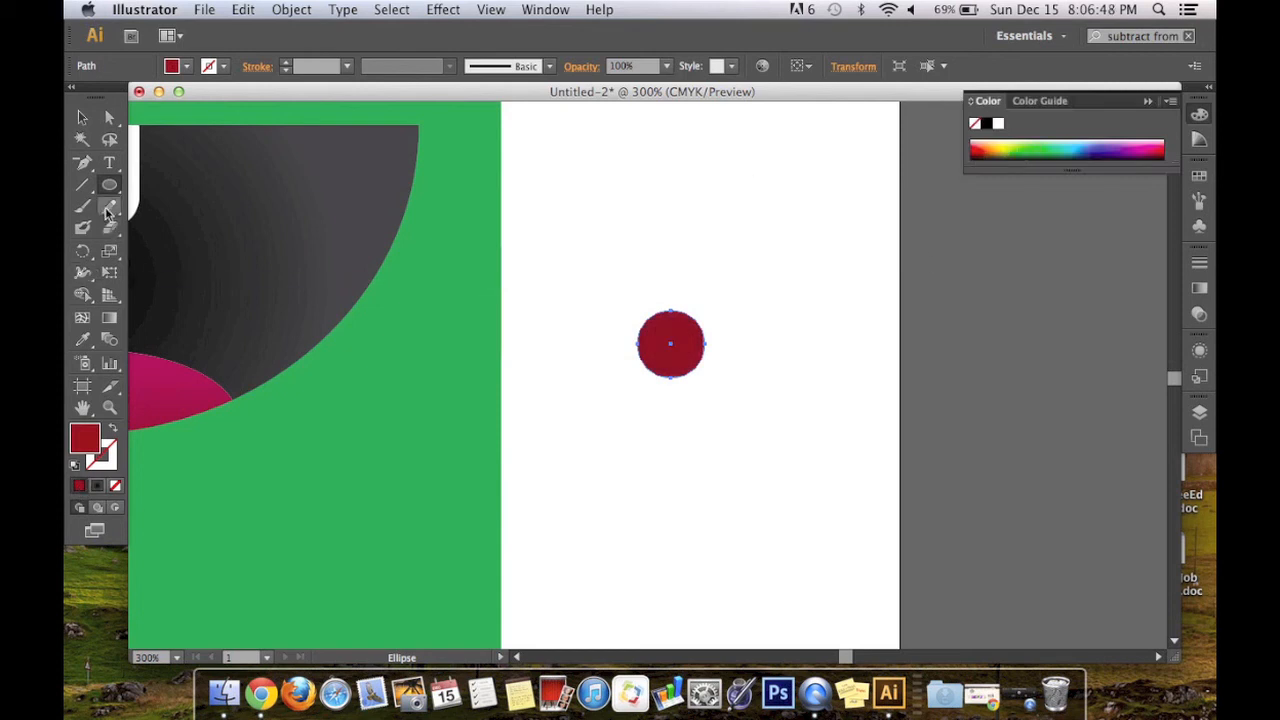
pyautogui.click(82, 339)
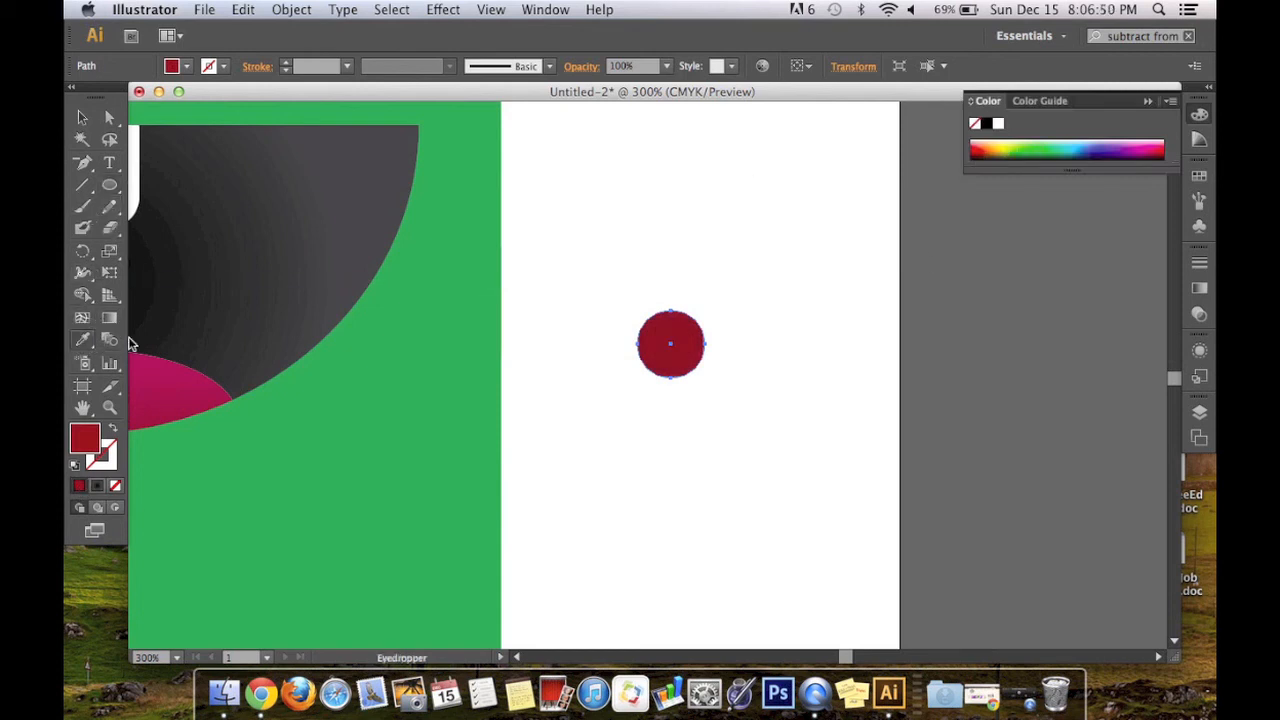
pyautogui.click(468, 478)
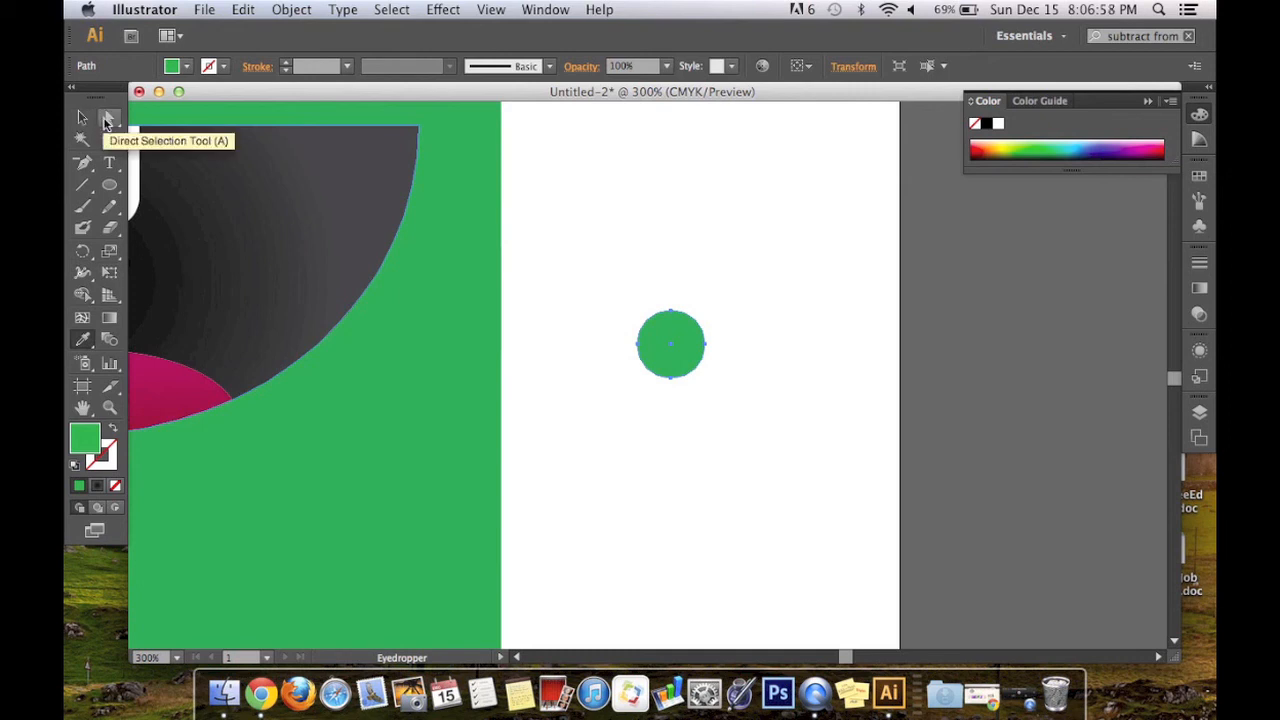
# Stretch the green circle into a long tapered shape by moving its right anchor point horizontally to about X 682 pt
pyautogui.click(109, 118)
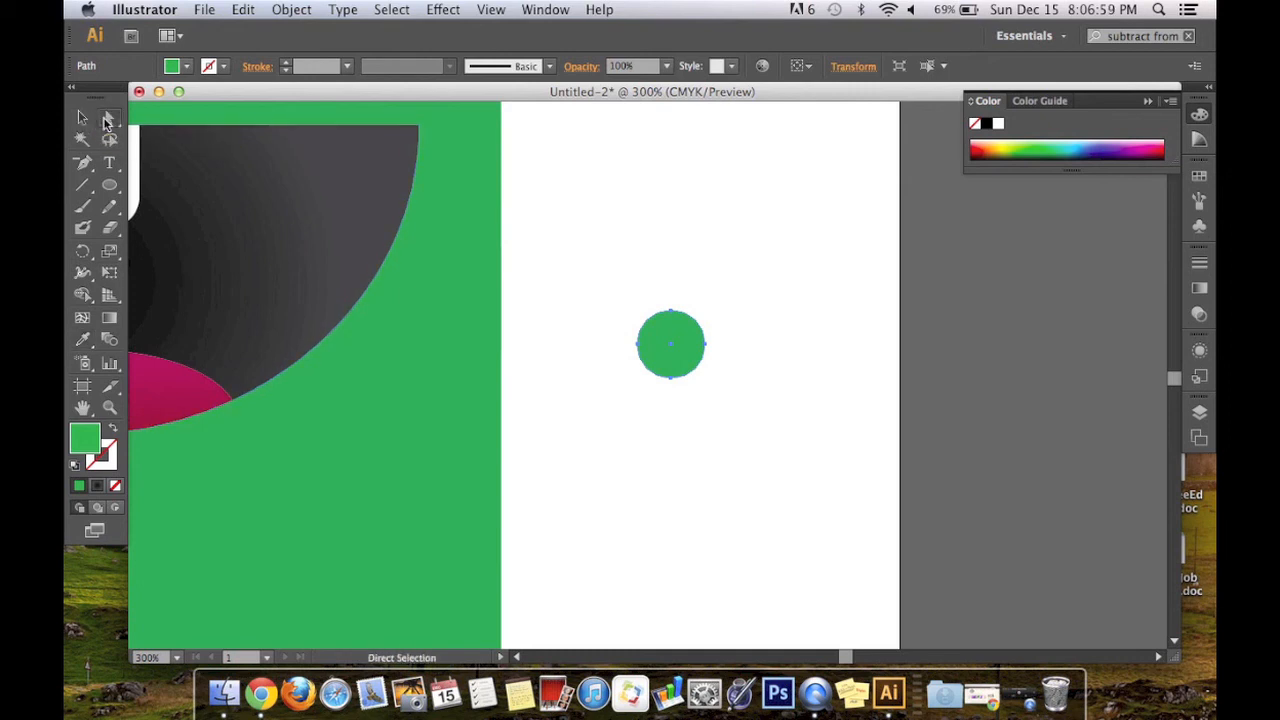
pyautogui.click(705, 345)
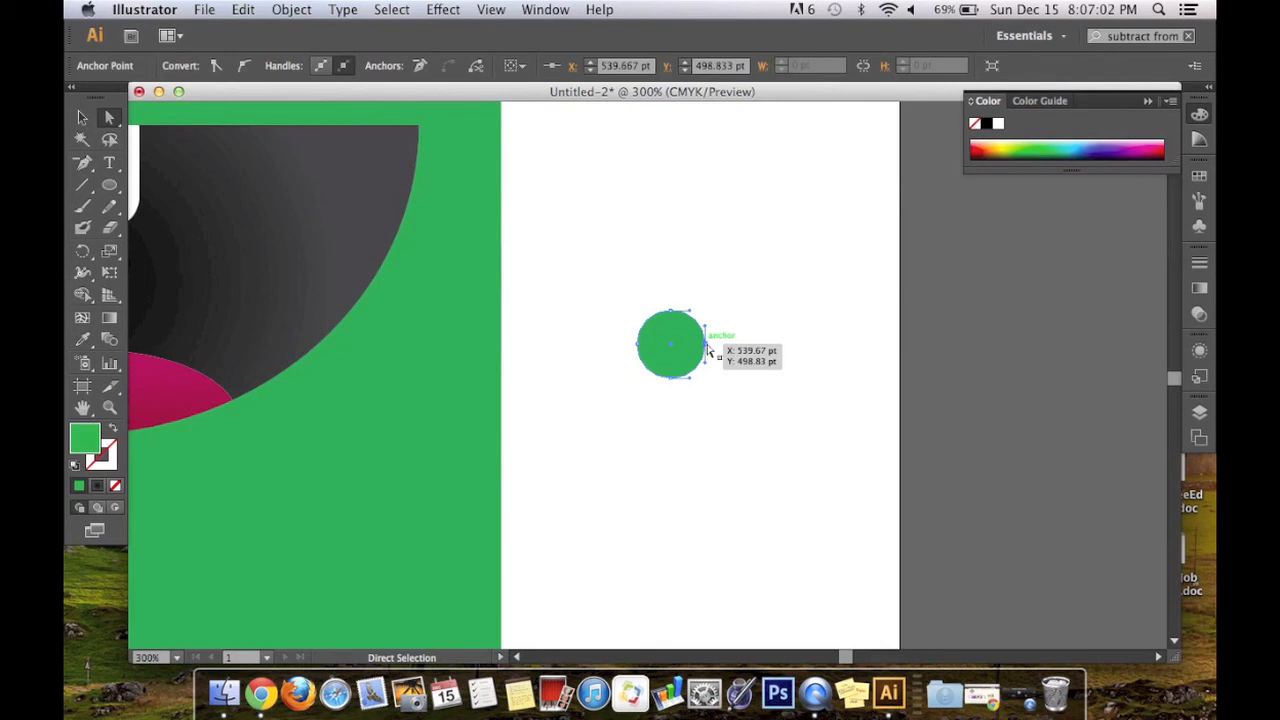
pyautogui.moveTo(707, 349); pyautogui.dragTo(1120, 346)
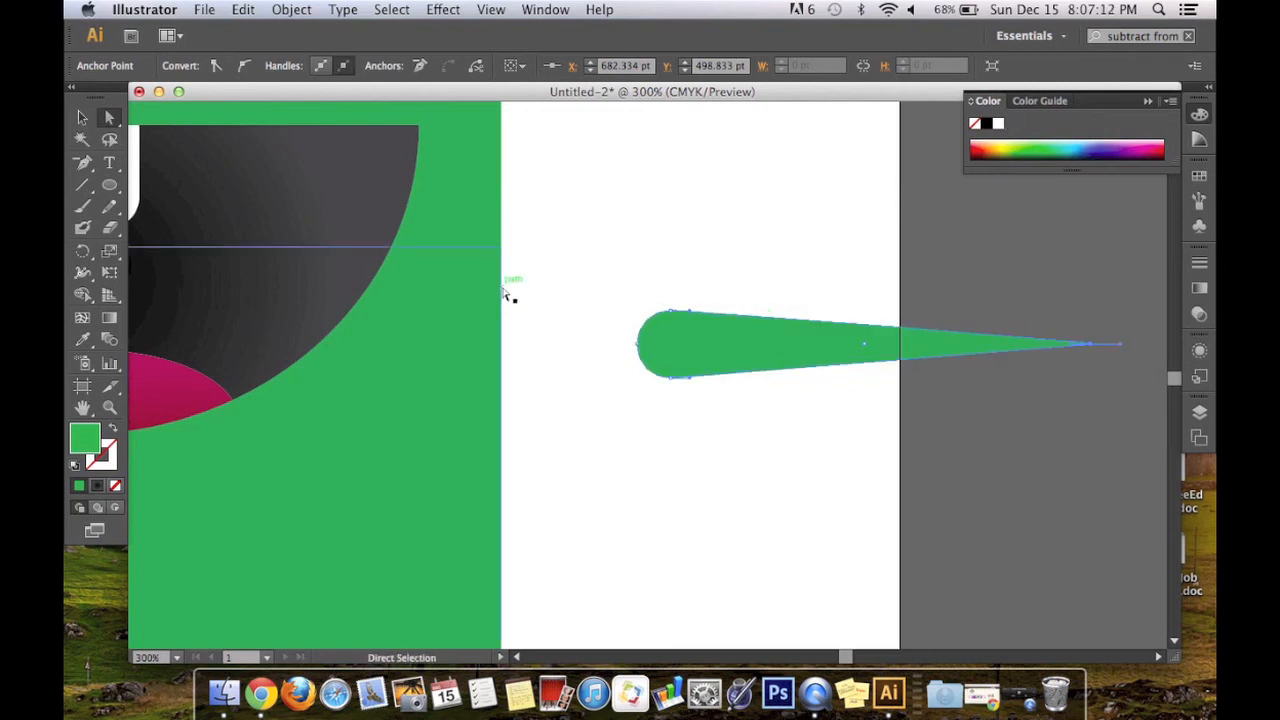
# Create a new Art Brush from the tapered green shape and name it "brush of awesomeness"
pyautogui.click(1199, 203)
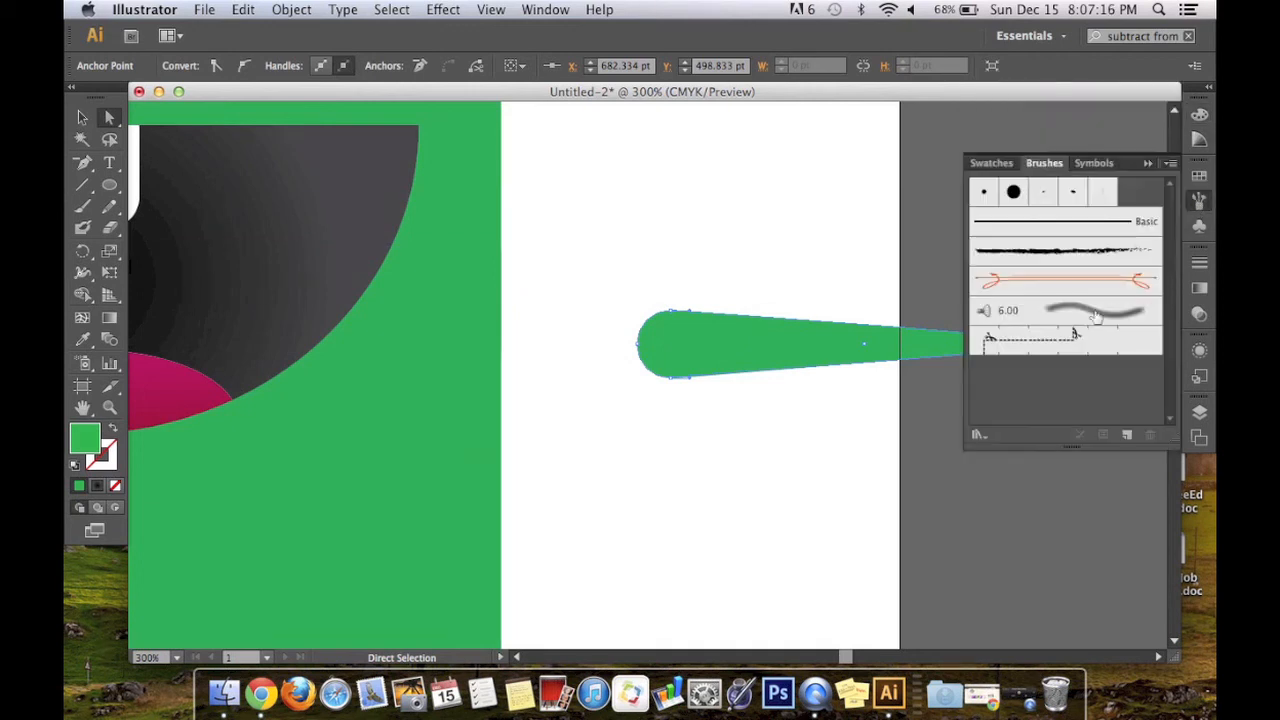
pyautogui.click(1127, 437)
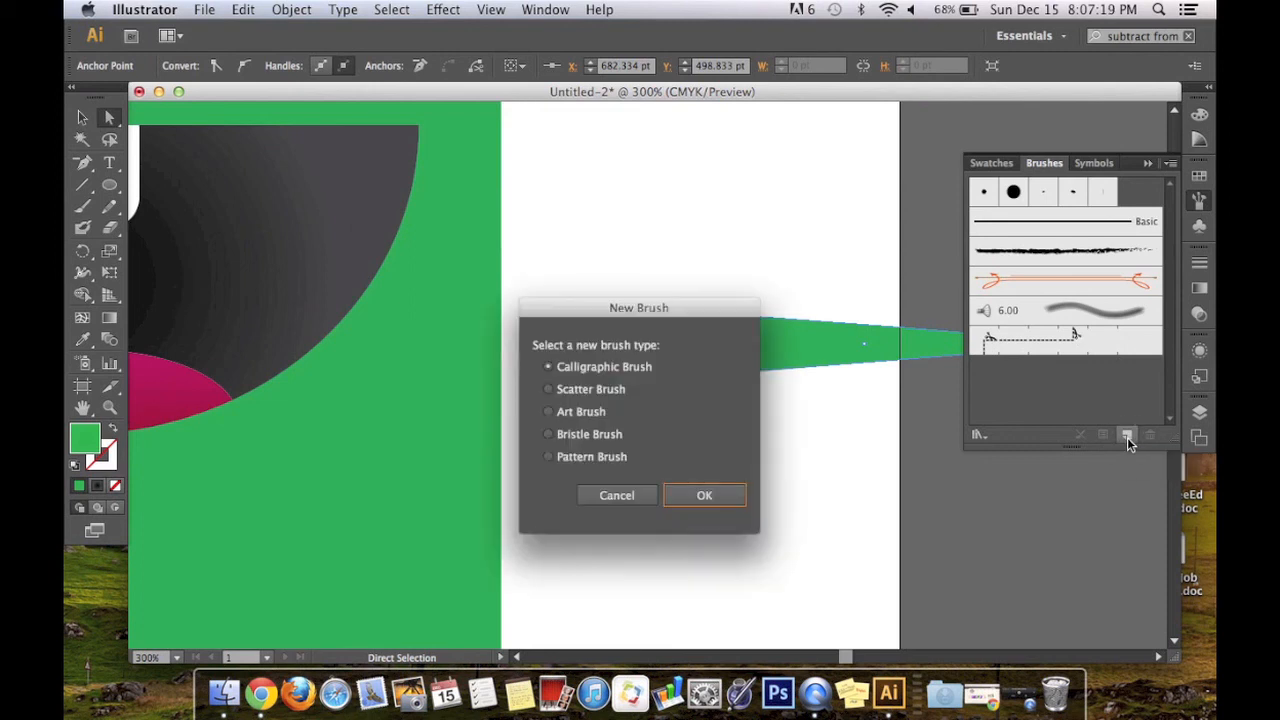
pyautogui.click(547, 412)
pyautogui.click(721, 495)
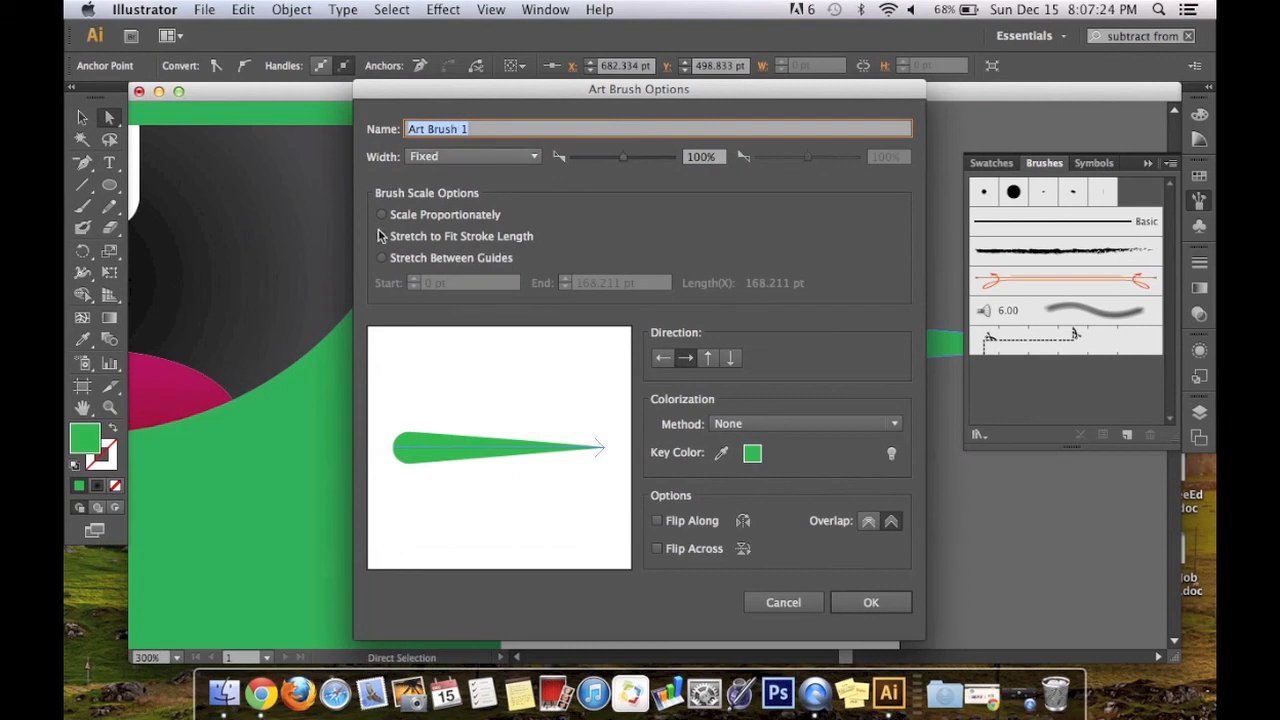
pyautogui.press('BackSpace')
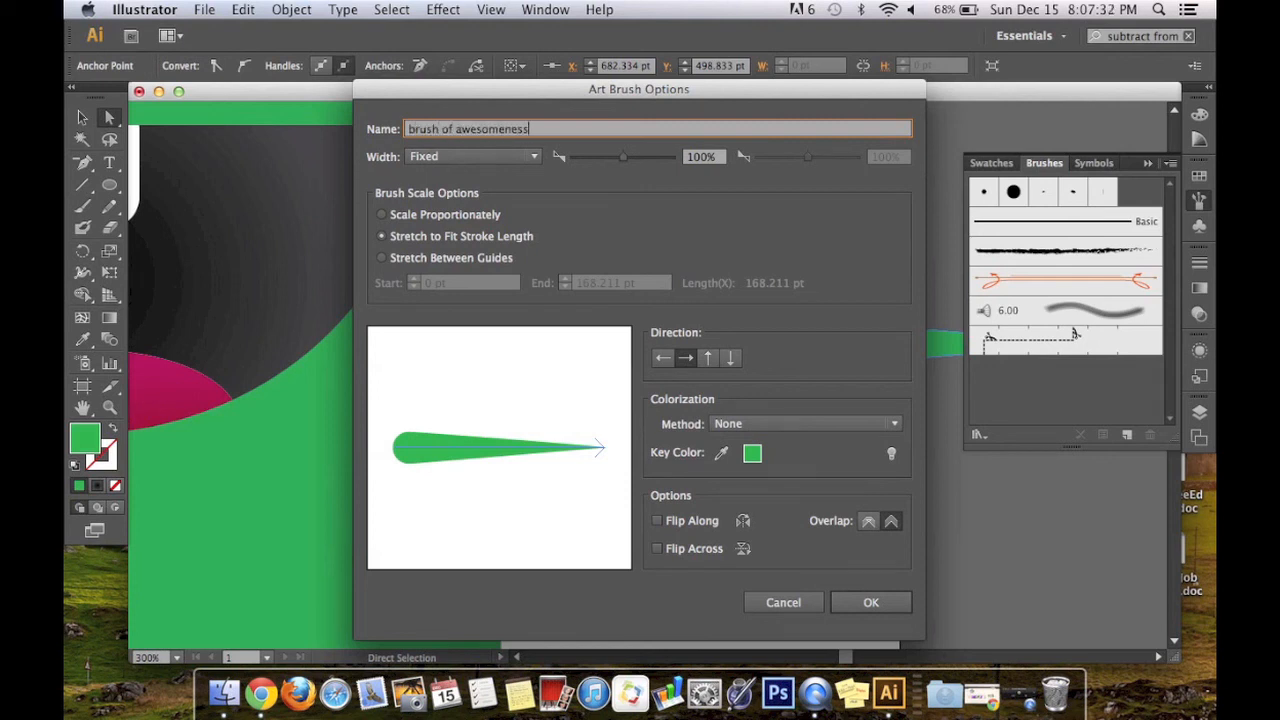
pyautogui.press('Return')
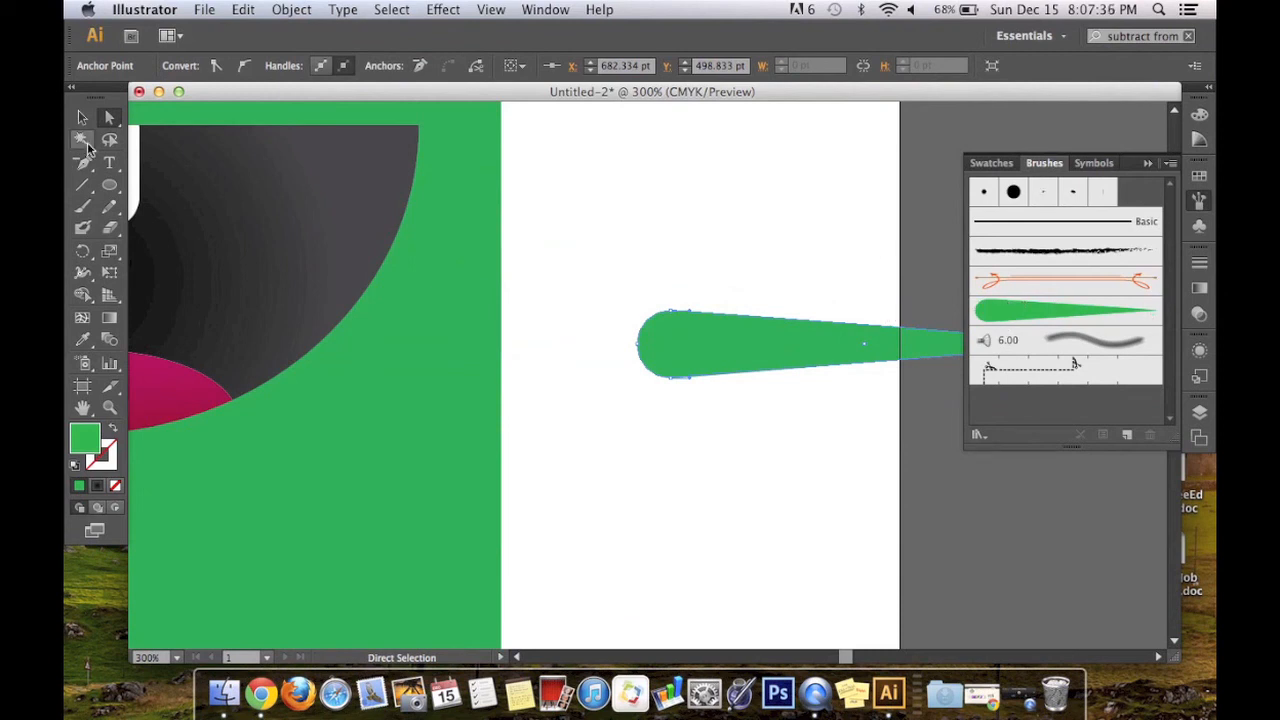
# Paint a short wavy tentacle on the body's right edge and curved tapered ones from its lower right side and bottom edge with the new brush
pyautogui.click(86, 206)
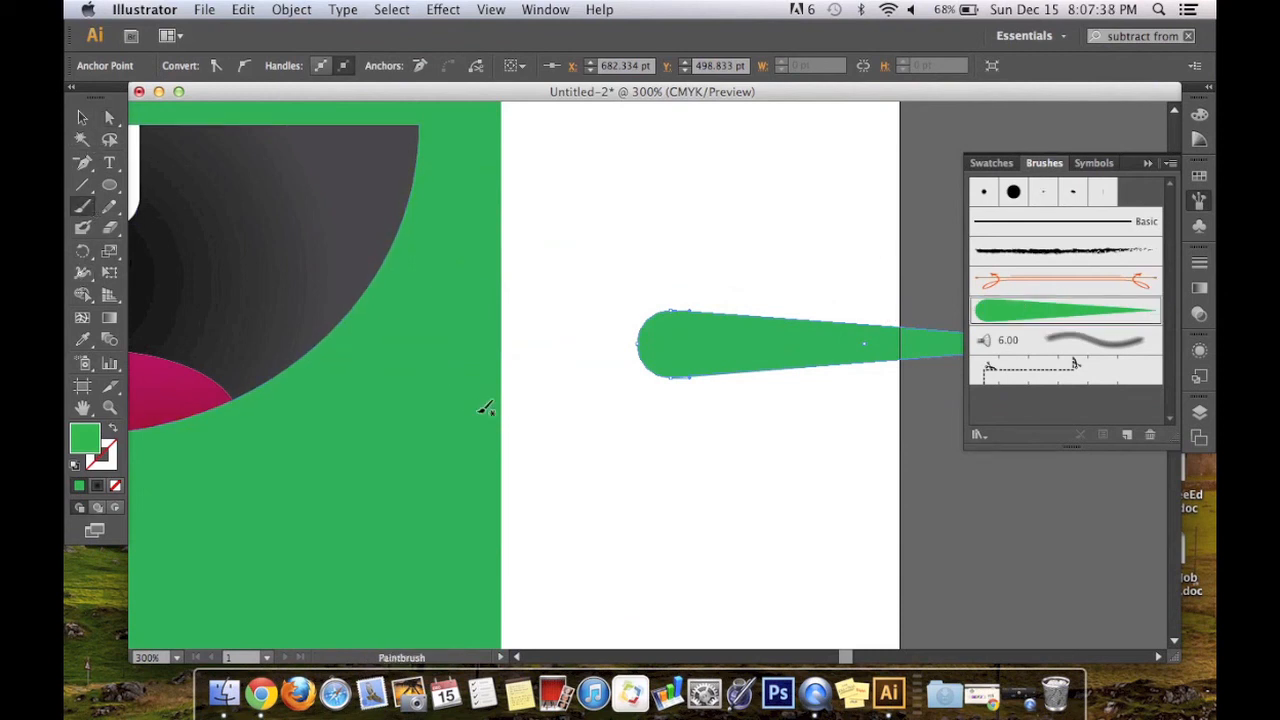
pyautogui.moveTo(667, 470); pyautogui.dragTo(672, 465)
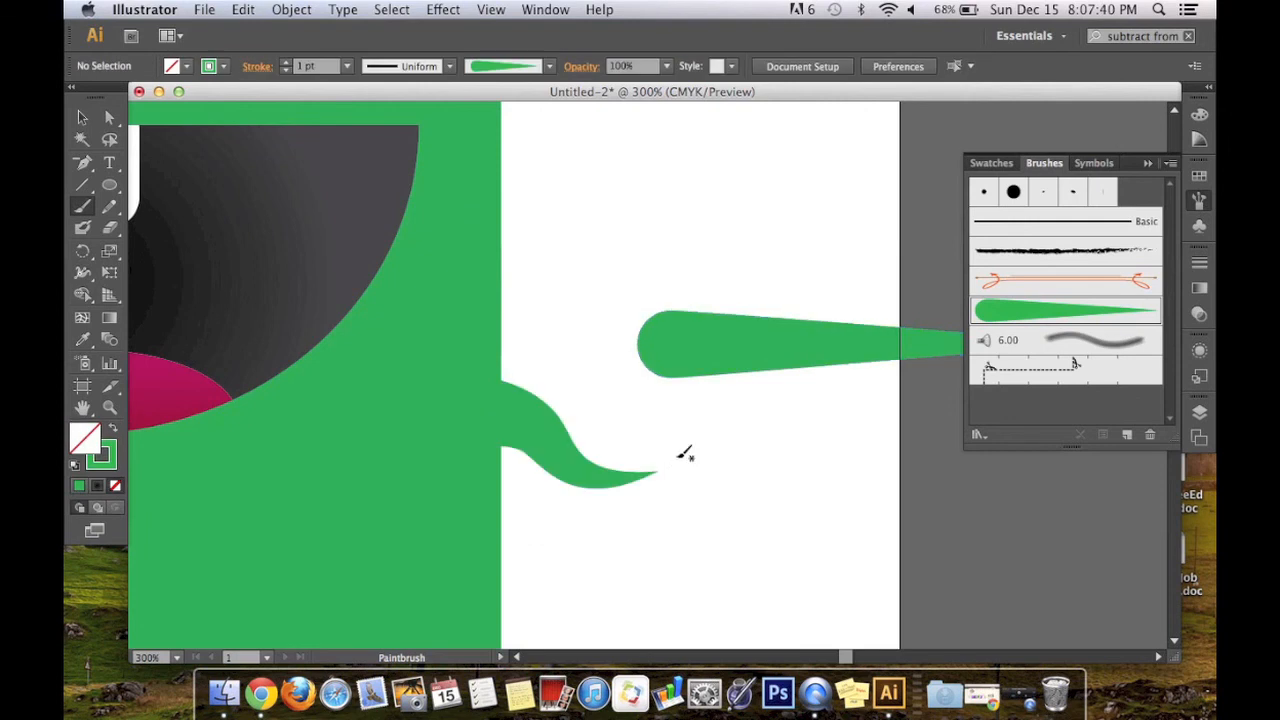
pyautogui.press('super+1')
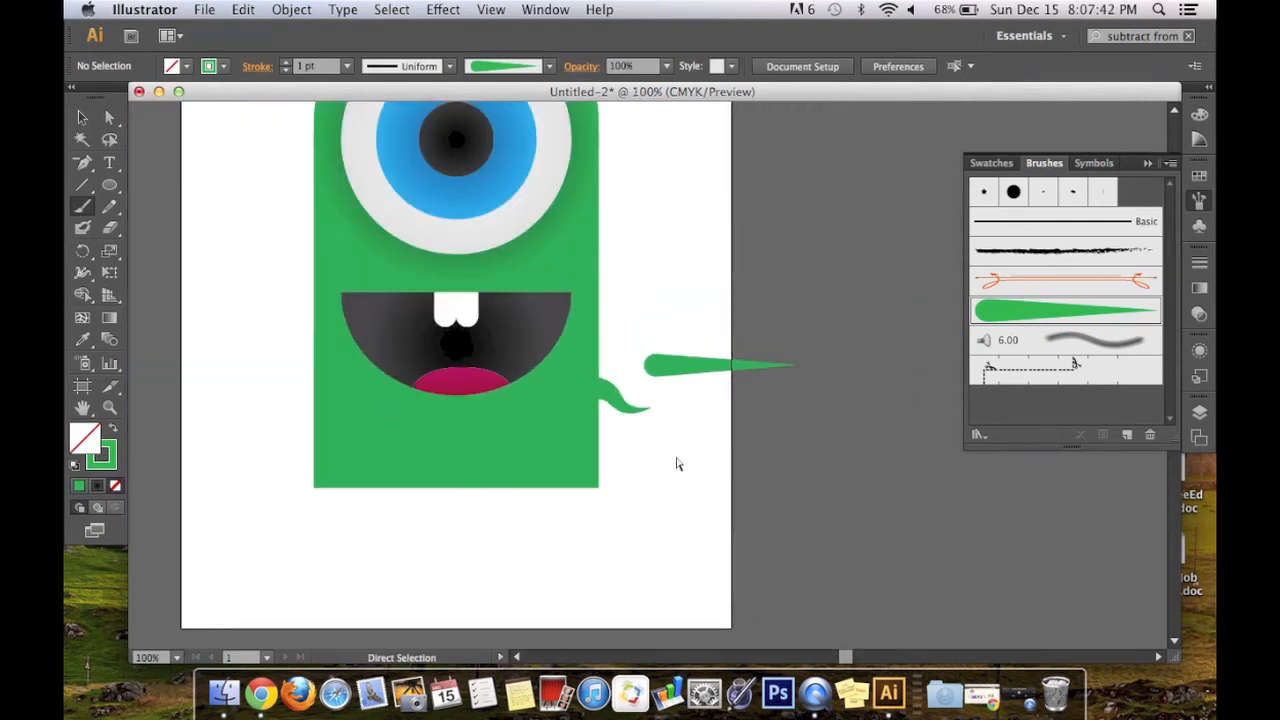
pyautogui.moveTo(600, 455)
pyautogui.mouseDown()
pyautogui.moveTo(629, 567)
pyautogui.moveTo(470, 556)
pyautogui.mouseUp()
pyautogui.moveTo(488, 488); pyautogui.dragTo(420, 556)
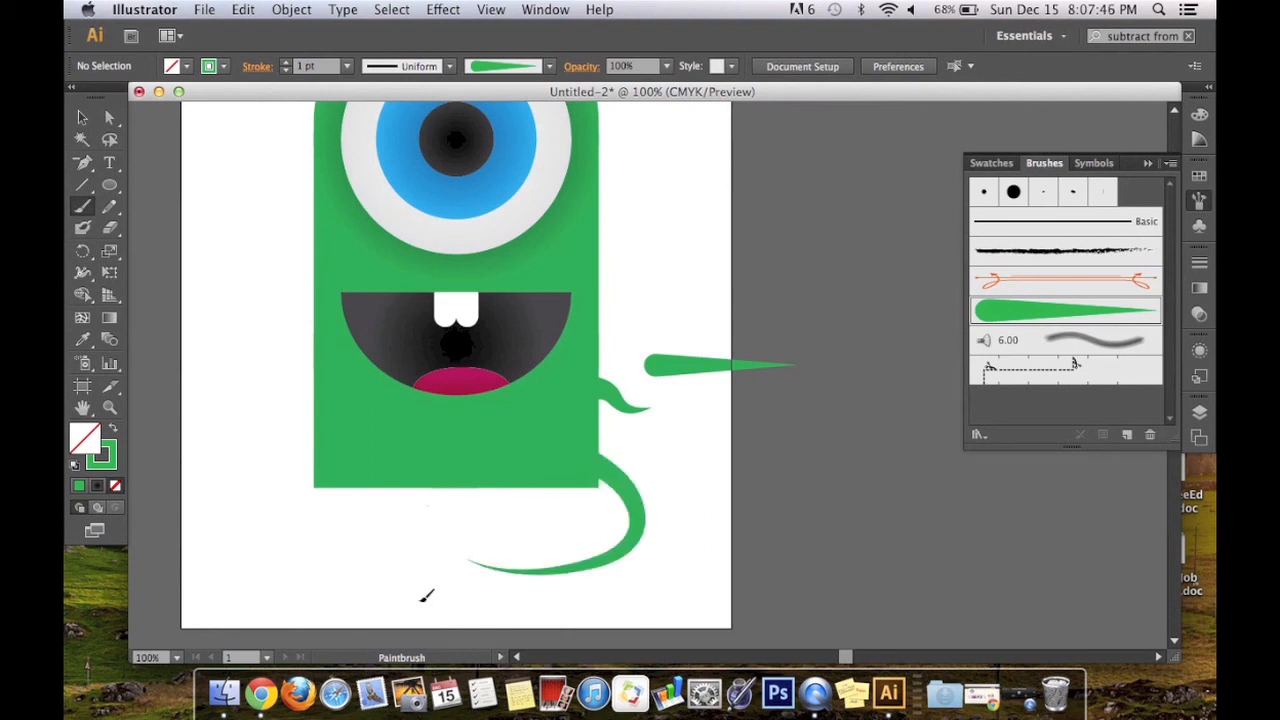
pyautogui.moveTo(370, 490)
pyautogui.mouseDown()
pyautogui.moveTo(365, 523)
pyautogui.moveTo(376, 572)
pyautogui.moveTo(326, 562)
pyautogui.moveTo(325, 534)
pyautogui.moveTo(352, 528)
pyautogui.moveTo(332, 556)
pyautogui.moveTo(382, 501)
pyautogui.moveTo(340, 550)
pyautogui.moveTo(334, 530)
pyautogui.moveTo(355, 556)
pyautogui.moveTo(348, 530)
pyautogui.moveTo(352, 546)
pyautogui.moveTo(388, 516)
pyautogui.mouseUp()
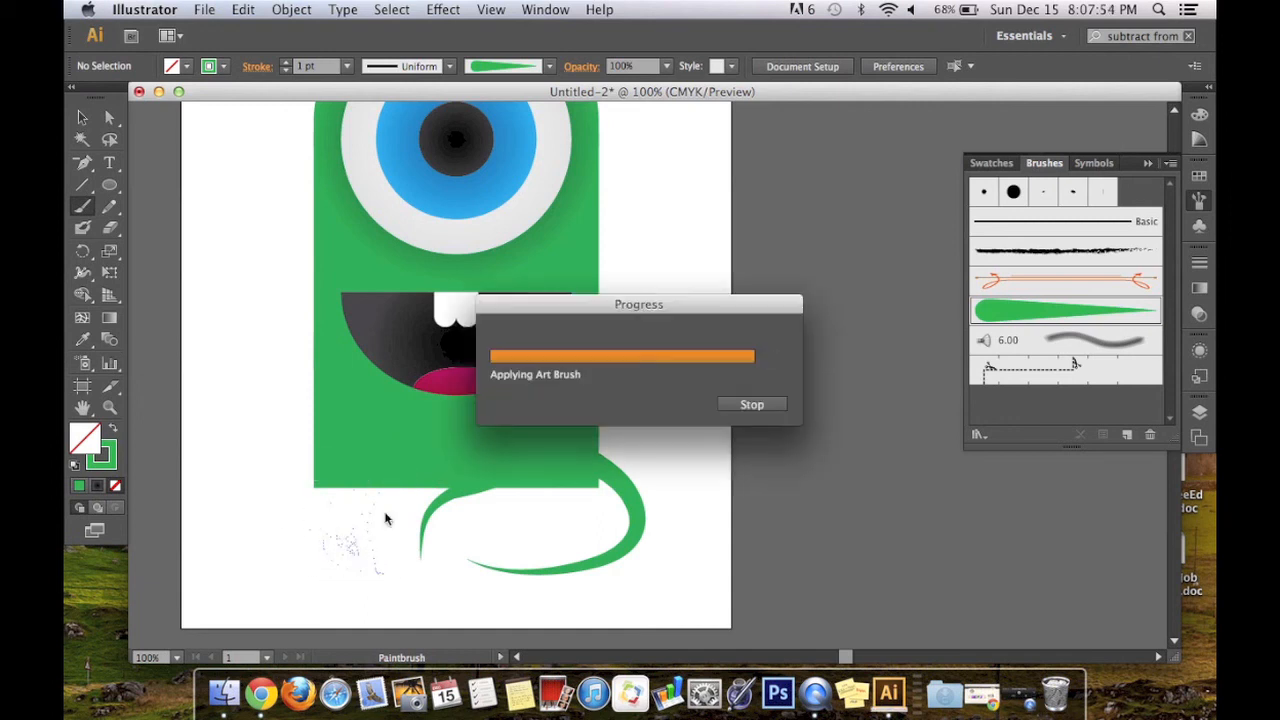
pyautogui.press('super+z')
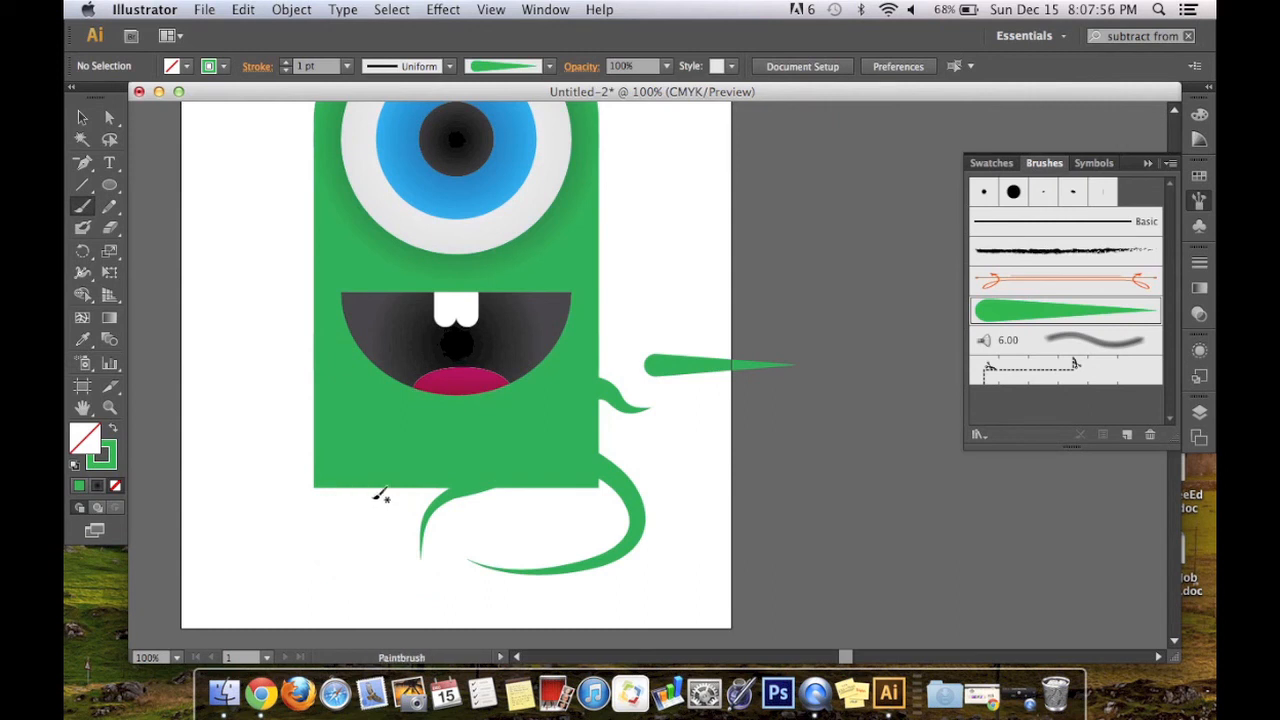
pyautogui.moveTo(350, 488); pyautogui.dragTo(331, 560)
# Paint curled tentacles at the body's lower right corner, a long one reaching up to the right, and a looping one beside the mouth
pyautogui.moveTo(512, 538)
pyautogui.mouseDown()
pyautogui.moveTo(543, 507)
pyautogui.moveTo(629, 537)
pyautogui.moveTo(721, 445)
pyautogui.moveTo(660, 468)
pyautogui.mouseUp()
pyautogui.moveTo(603, 430)
pyautogui.mouseDown()
pyautogui.moveTo(694, 263)
pyautogui.moveTo(708, 266)
pyautogui.mouseUp()
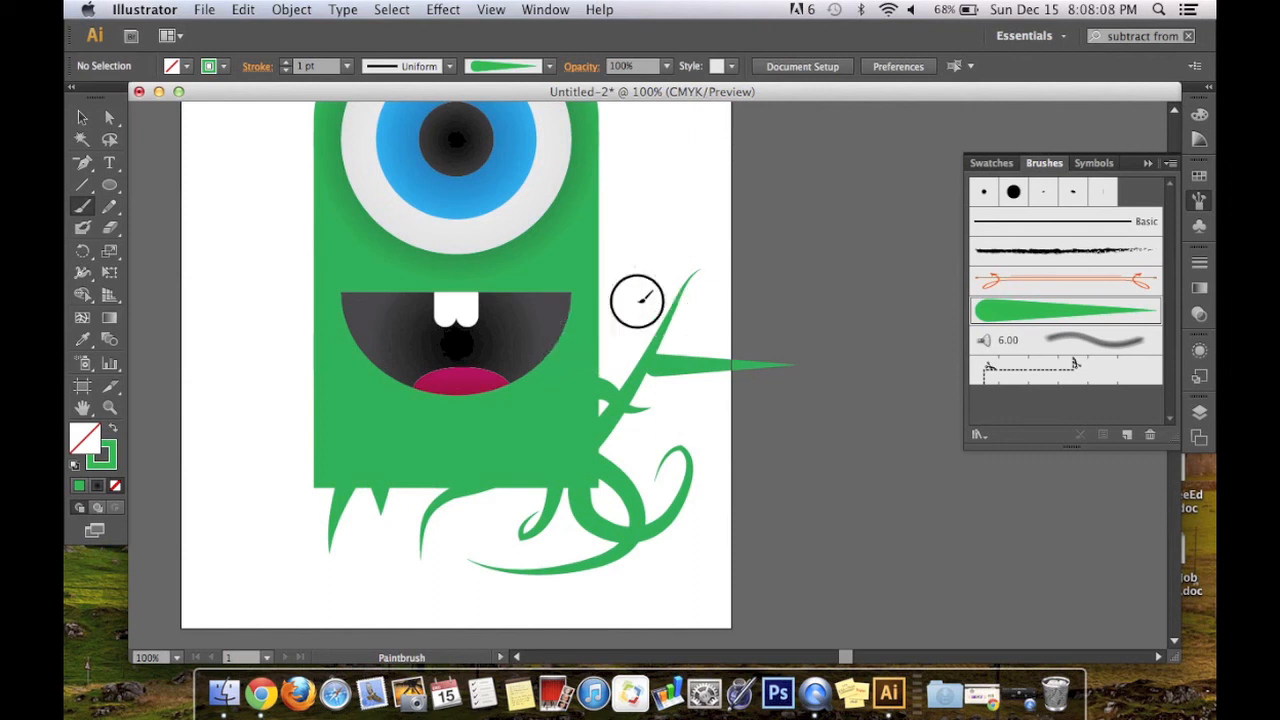
pyautogui.moveTo(637, 300)
pyautogui.mouseDown()
pyautogui.moveTo(615, 239)
pyautogui.moveTo(644, 335)
pyautogui.moveTo(650, 200)
pyautogui.moveTo(697, 289)
pyautogui.moveTo(689, 247)
pyautogui.moveTo(642, 297)
pyautogui.moveTo(675, 232)
pyautogui.mouseUp()
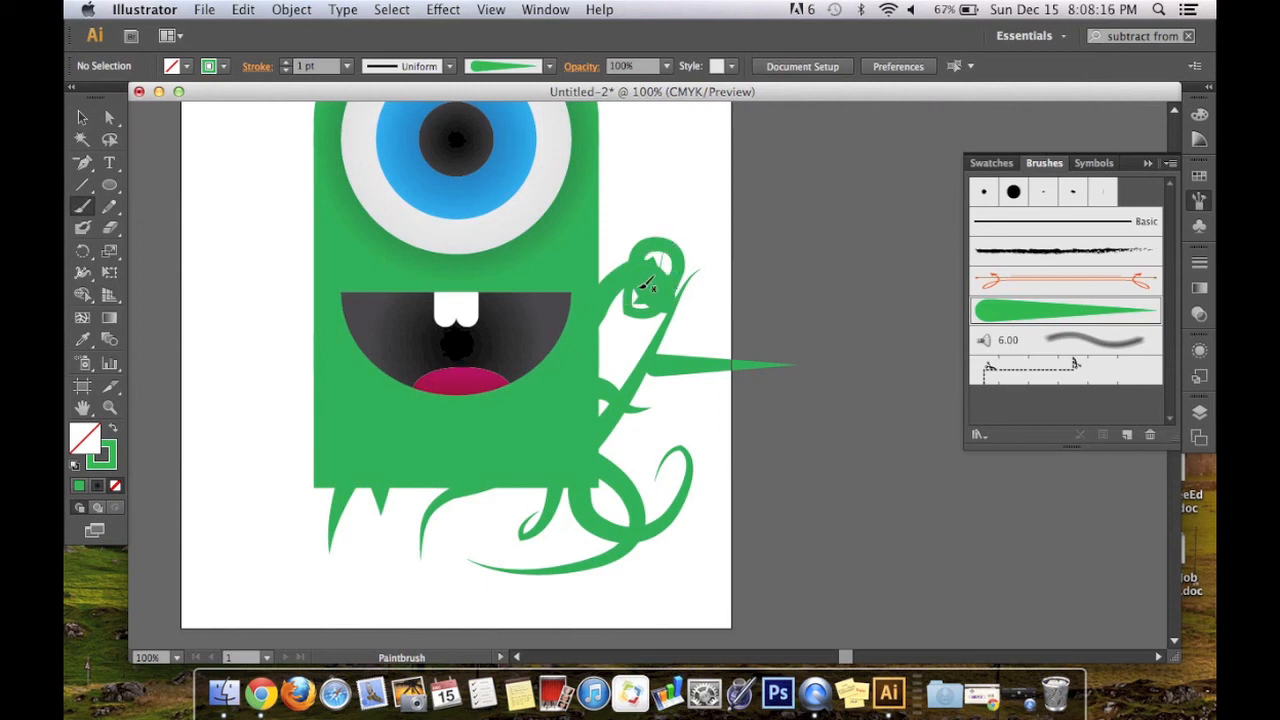
pyautogui.scroll(4, 642, 240)
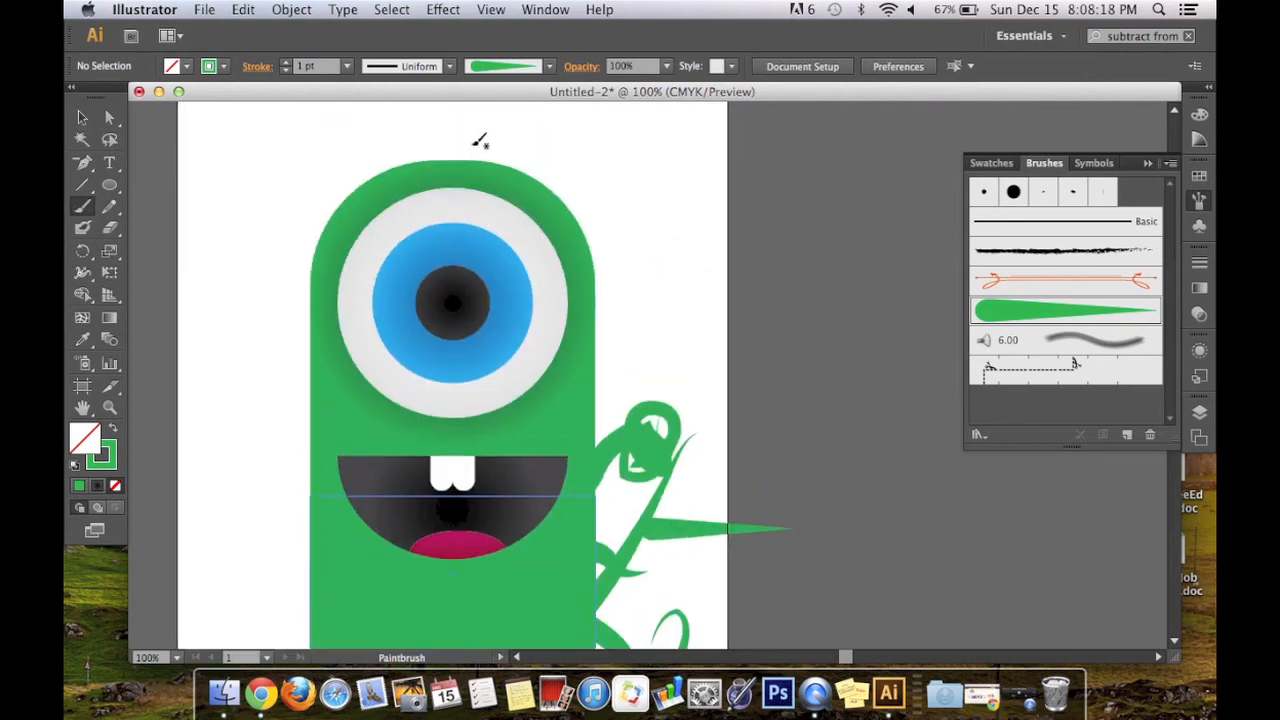
pyautogui.scroll(-3, 641, 362)
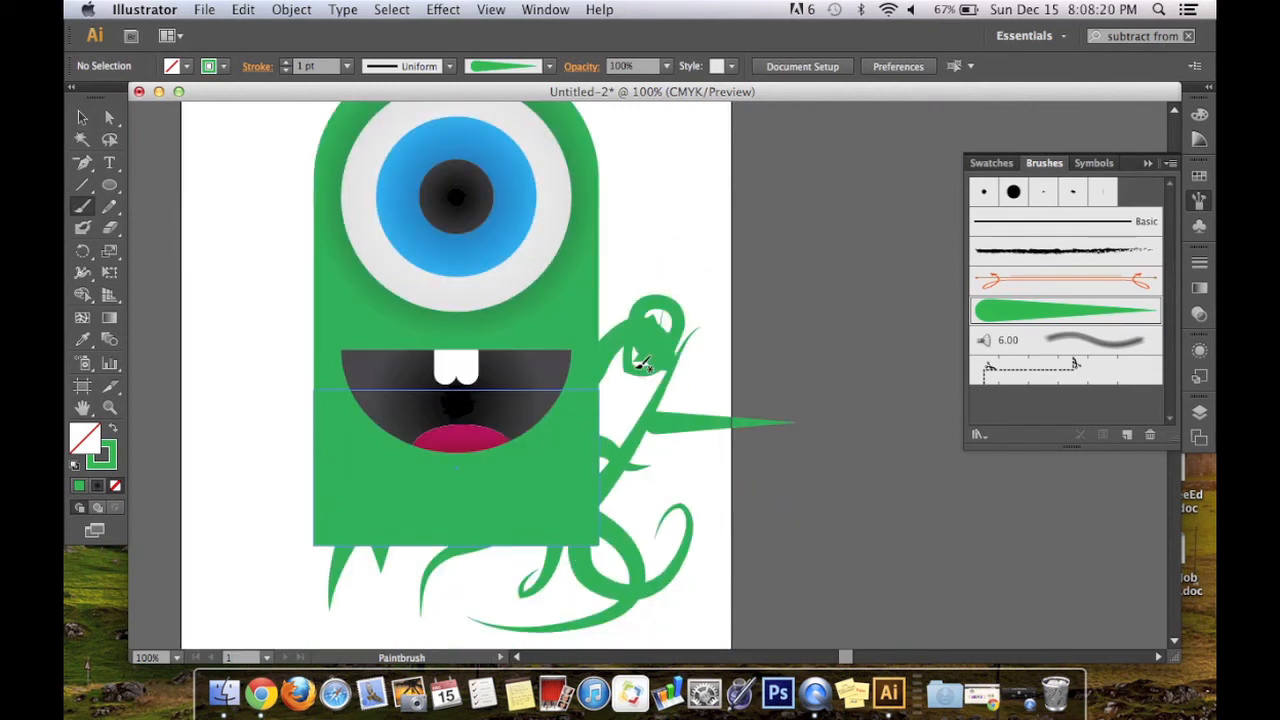